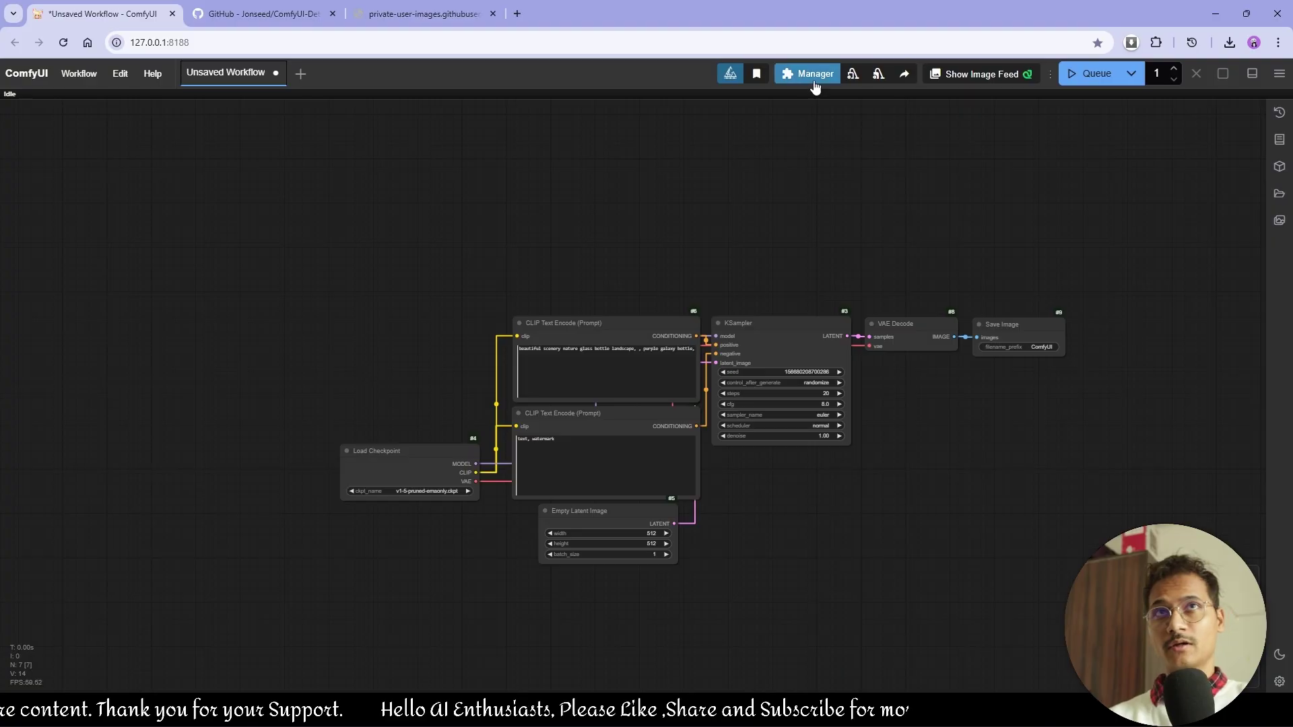
click(810, 74)
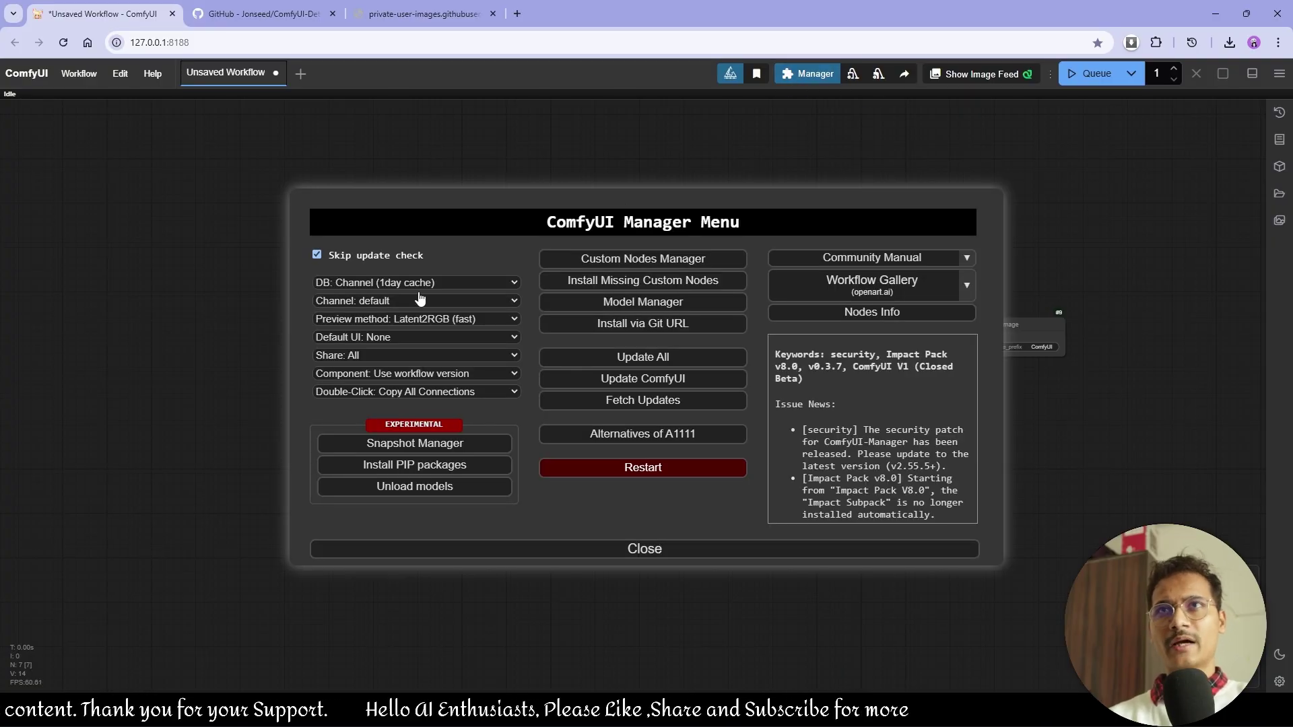
click(747, 550)
scroll(779, 520, up, 6)
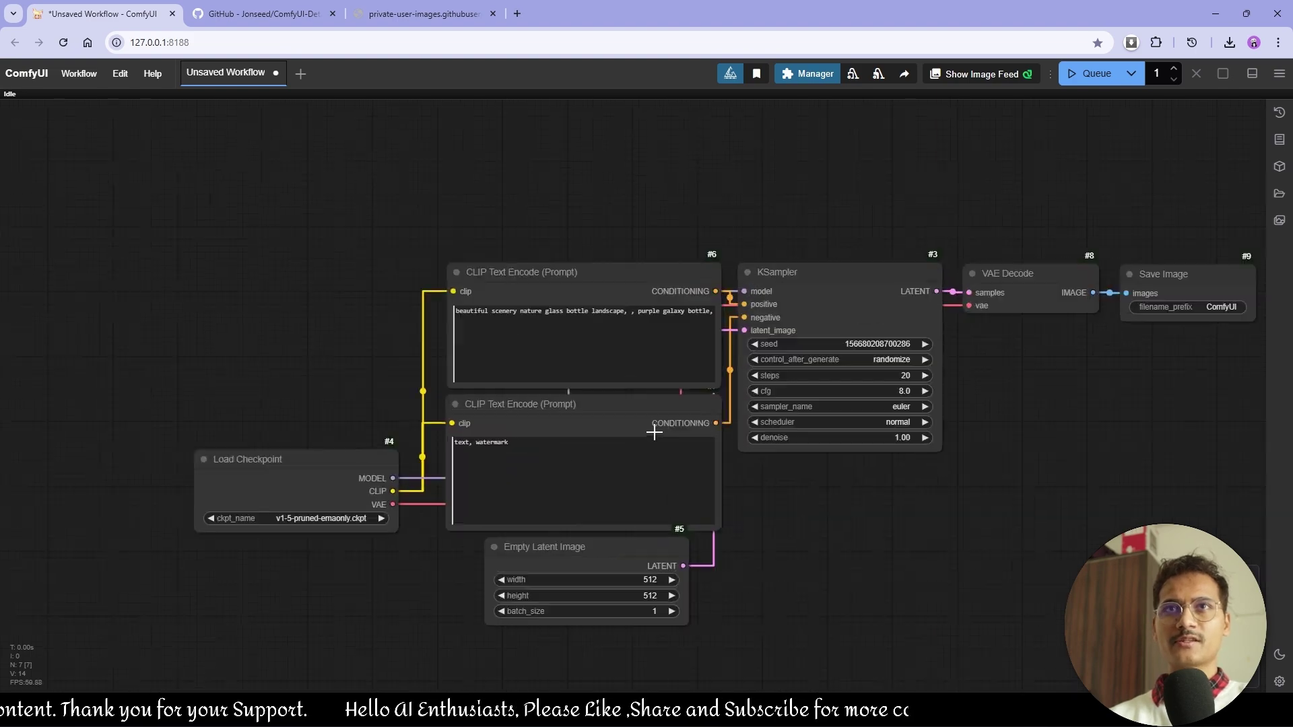
drag(645, 337, 282, 445)
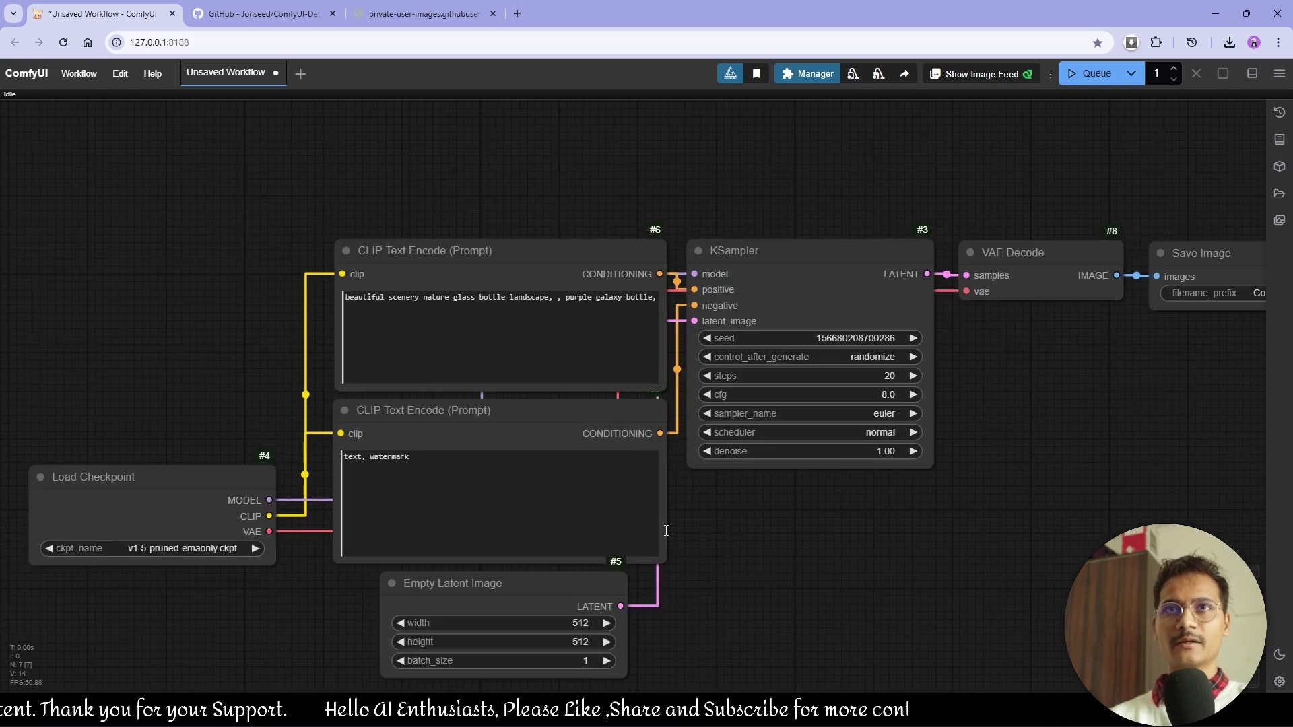
scroll(666, 530, down, 8)
Search the Custom Nodes Manager for "detail da" and install the ComfyUI-Detail-Daemon node pack
click(803, 79)
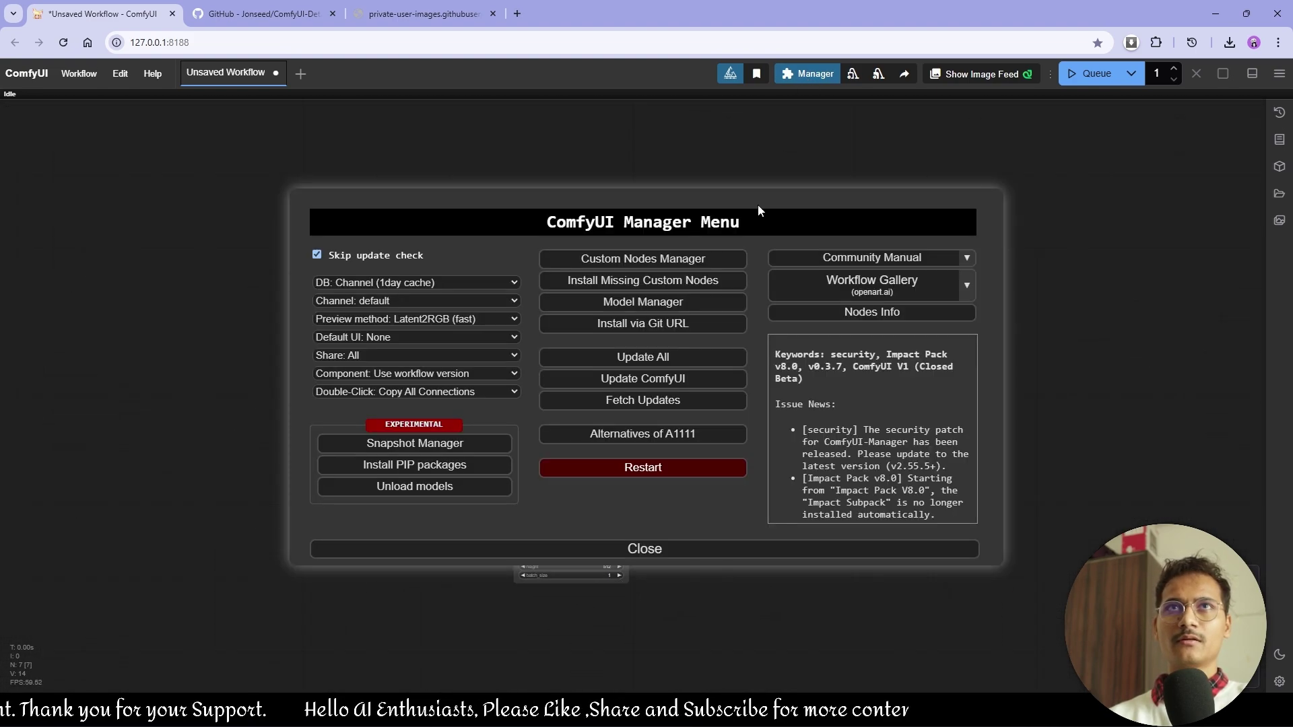
click(593, 259)
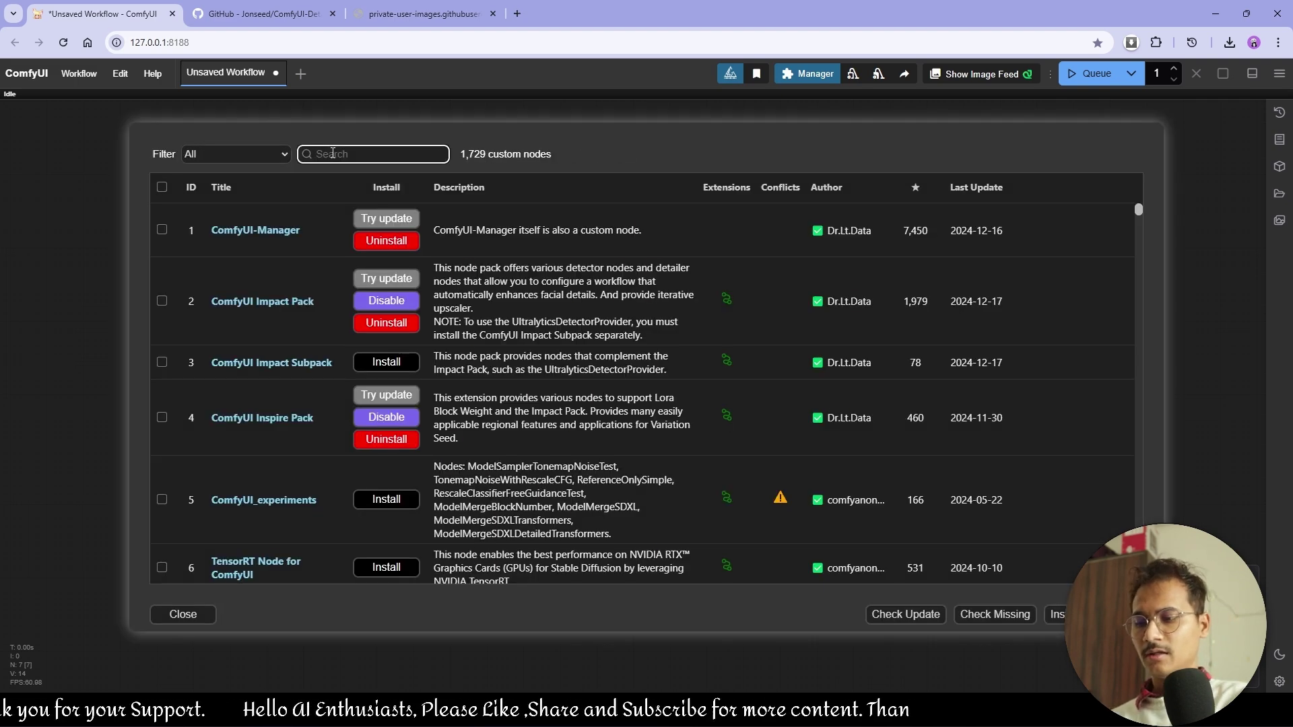
text(detail da)
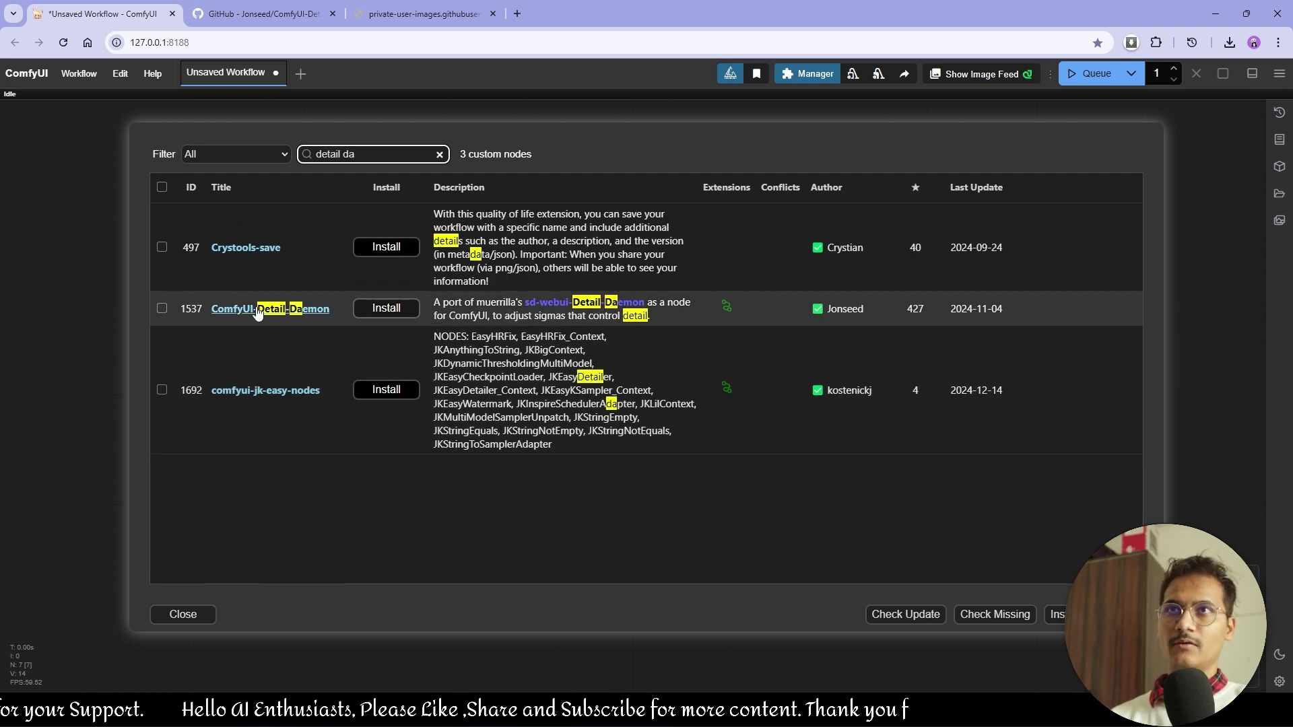
click(397, 311)
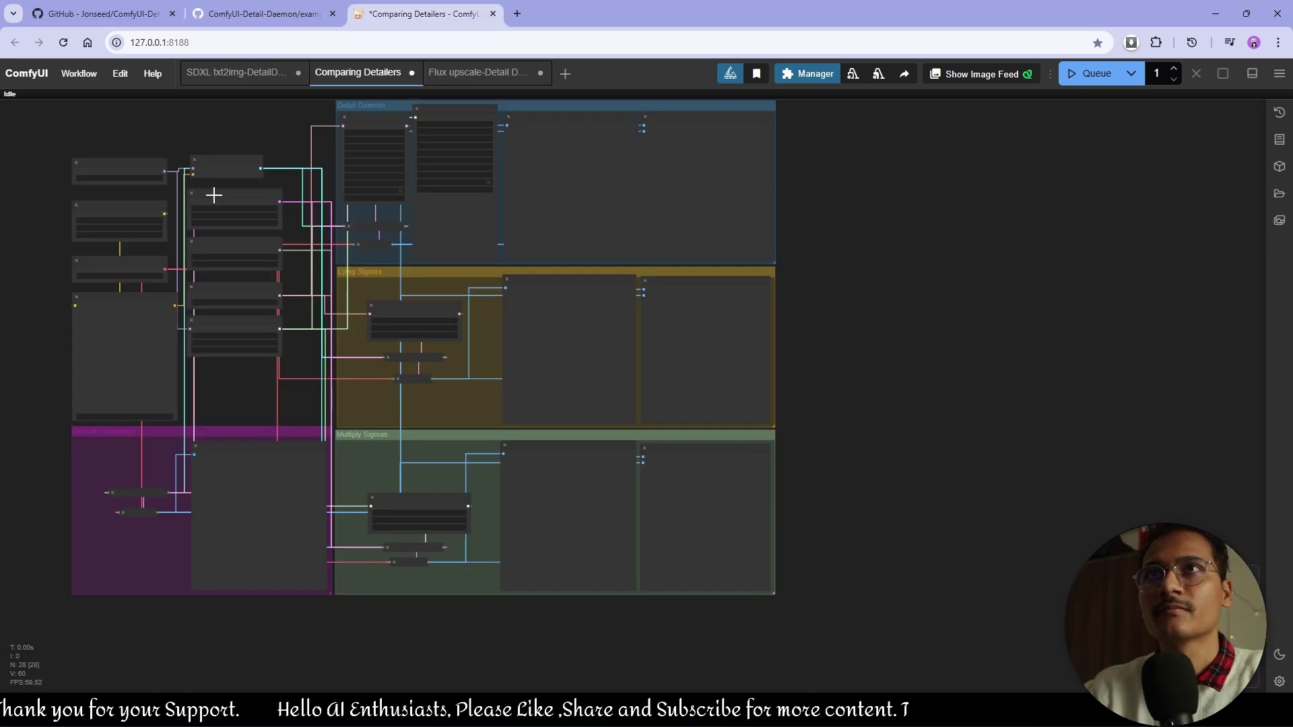
Examine the Comparing Detailers workflow's basic nodes, including the Flux prompt, VAE, sampler and scheduler settings
scroll(213, 196, up, 5)
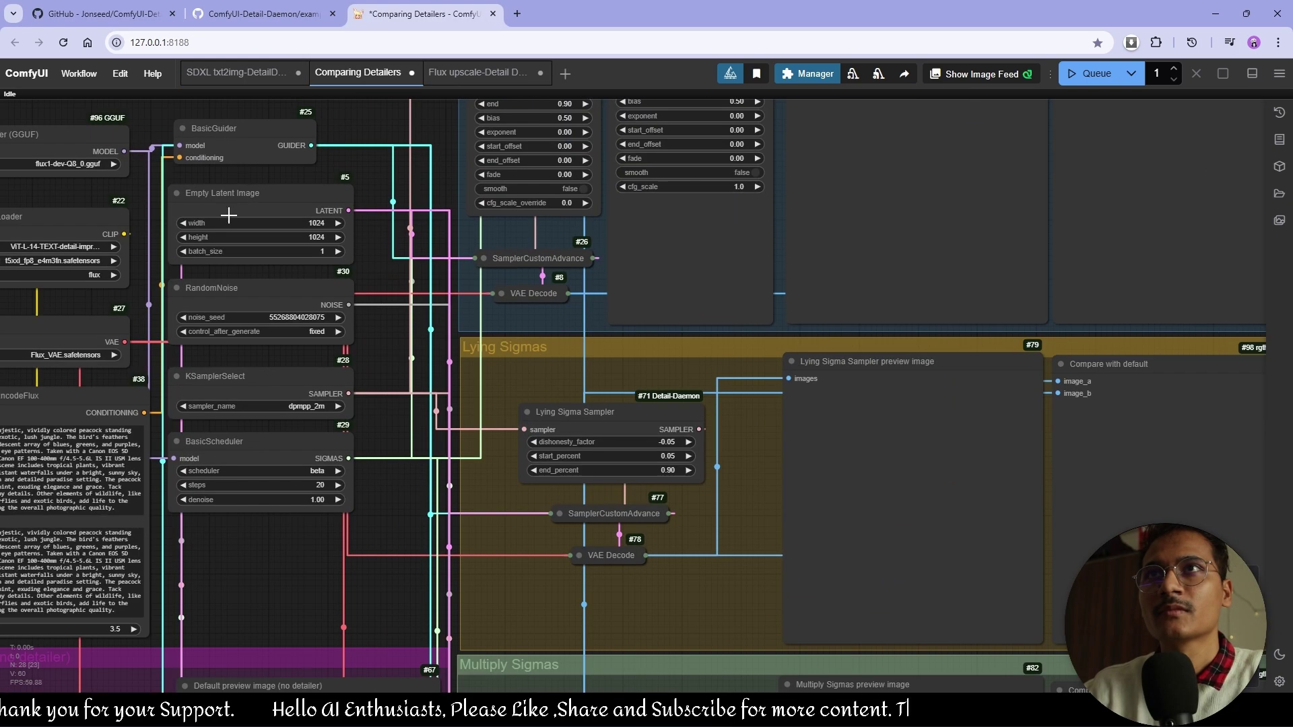
drag(180, 181, 359, 176)
drag(93, 328, 223, 273)
scroll(244, 422, up, 6)
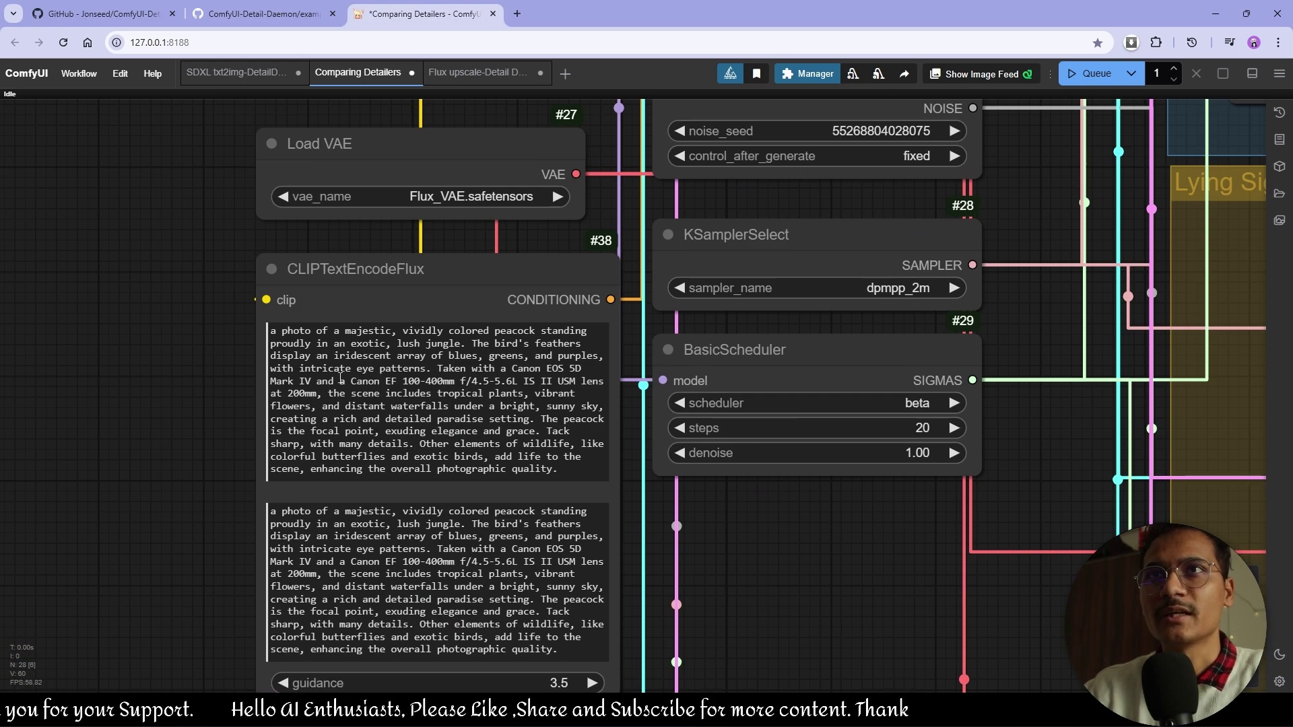
scroll(180, 394, down, 10)
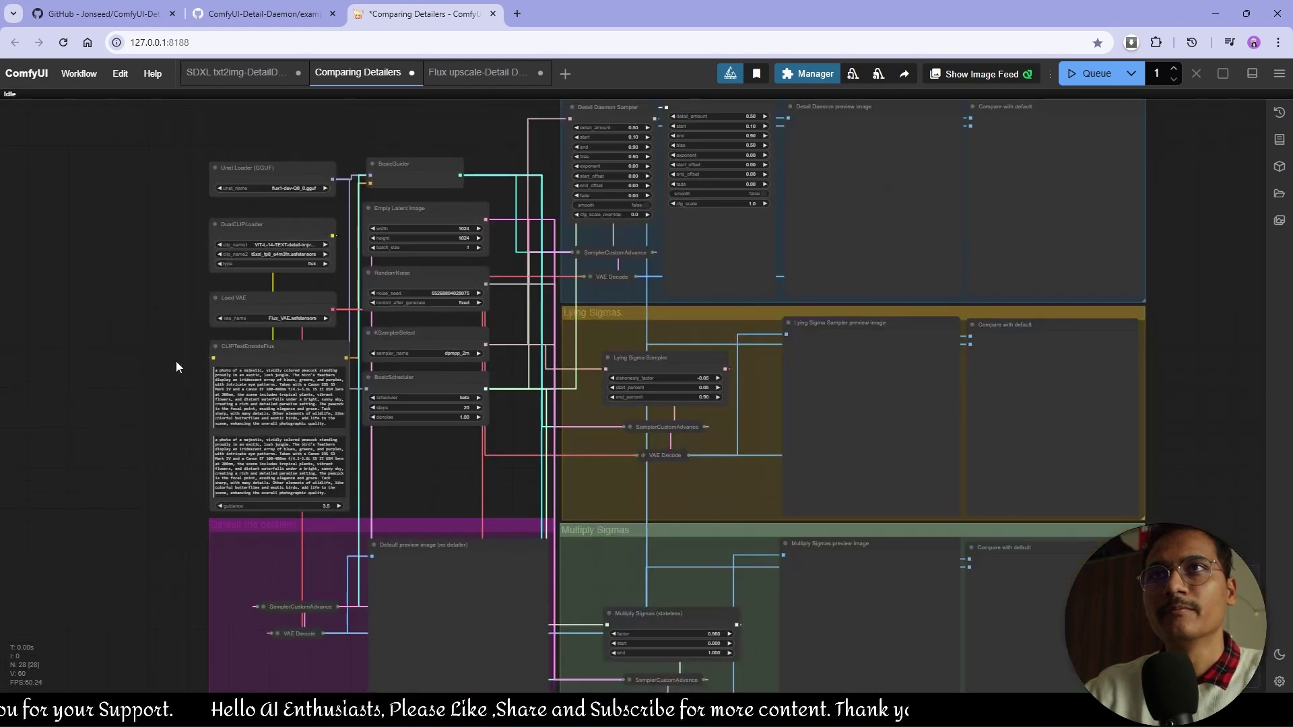
Switch to the ComfyUI-Detail-Daemon GitHub pages, view the README's Detail Daemon Sampler section, and return to the ComfyUI workflow
click(98, 13)
scroll(626, 309, down, 5)
scroll(585, 375, up, 8)
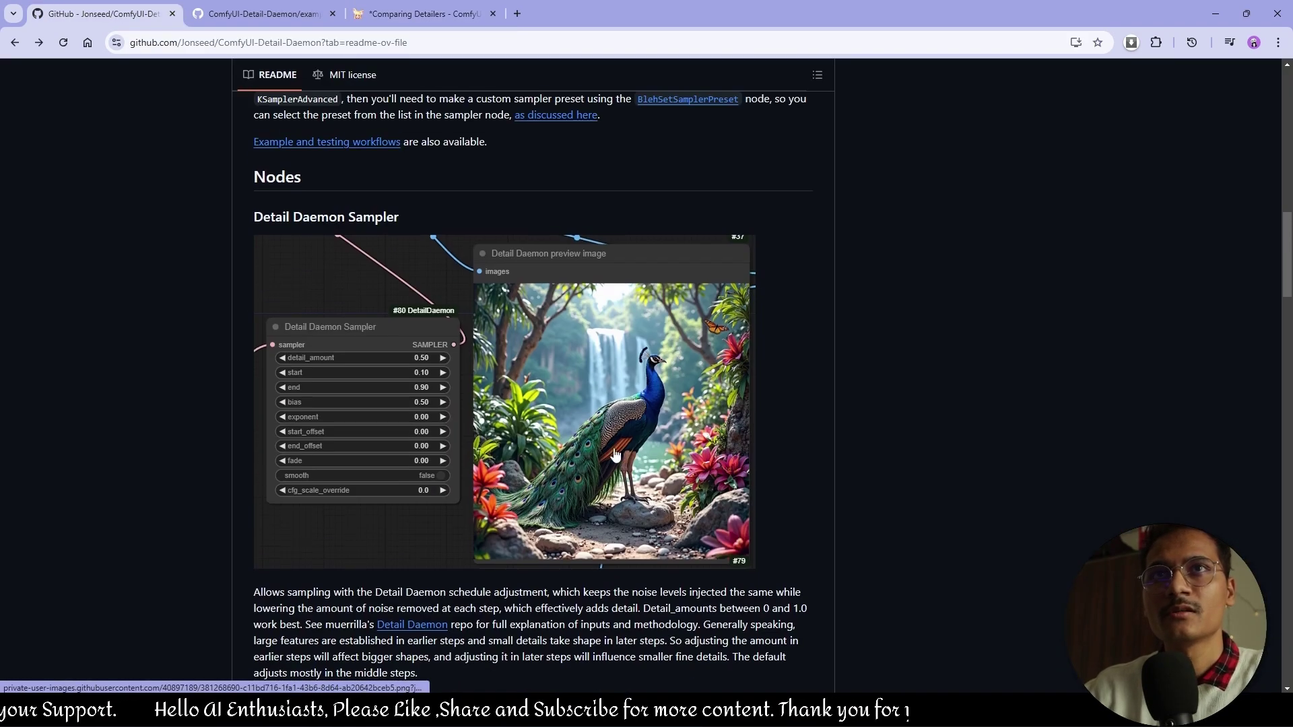
click(266, 13)
click(424, 13)
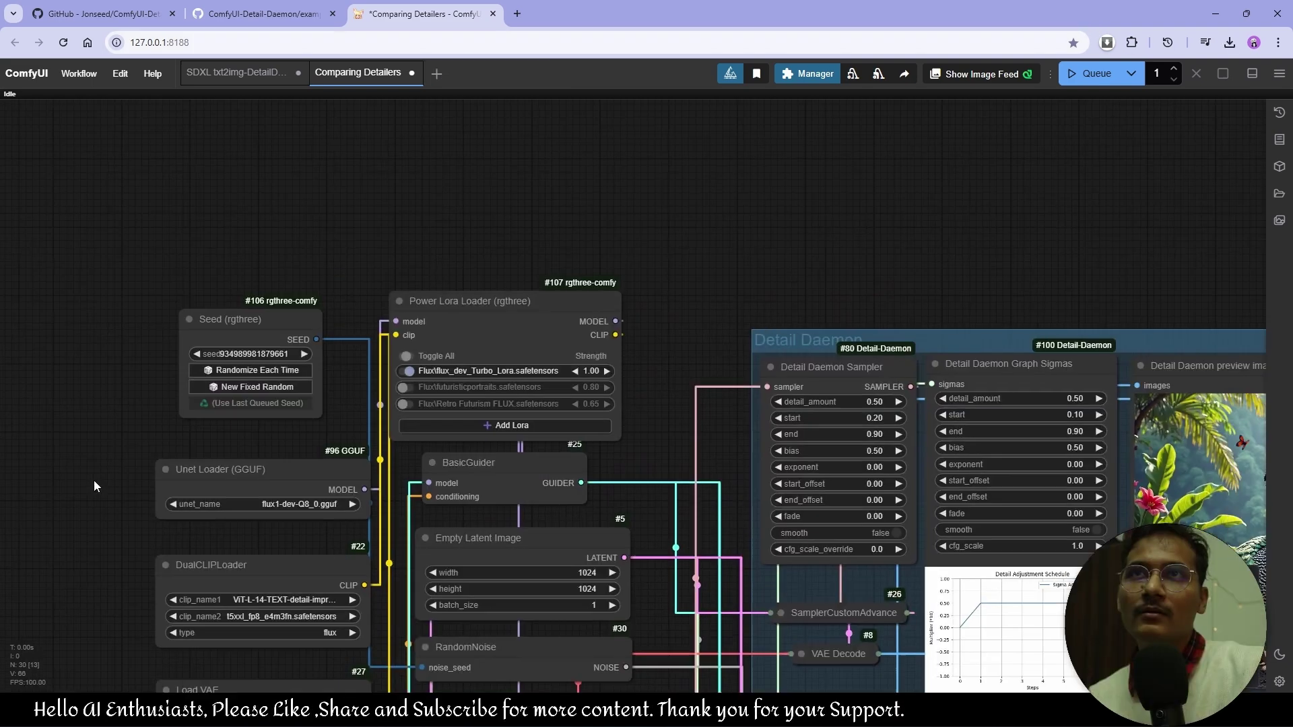
Look over the Comparing Detailers workflow, covering the loaders, the Detail Daemon, Lying Sigmas and Multiply Sigmas groups, and the Flux prompt
drag(105, 472, 141, 427)
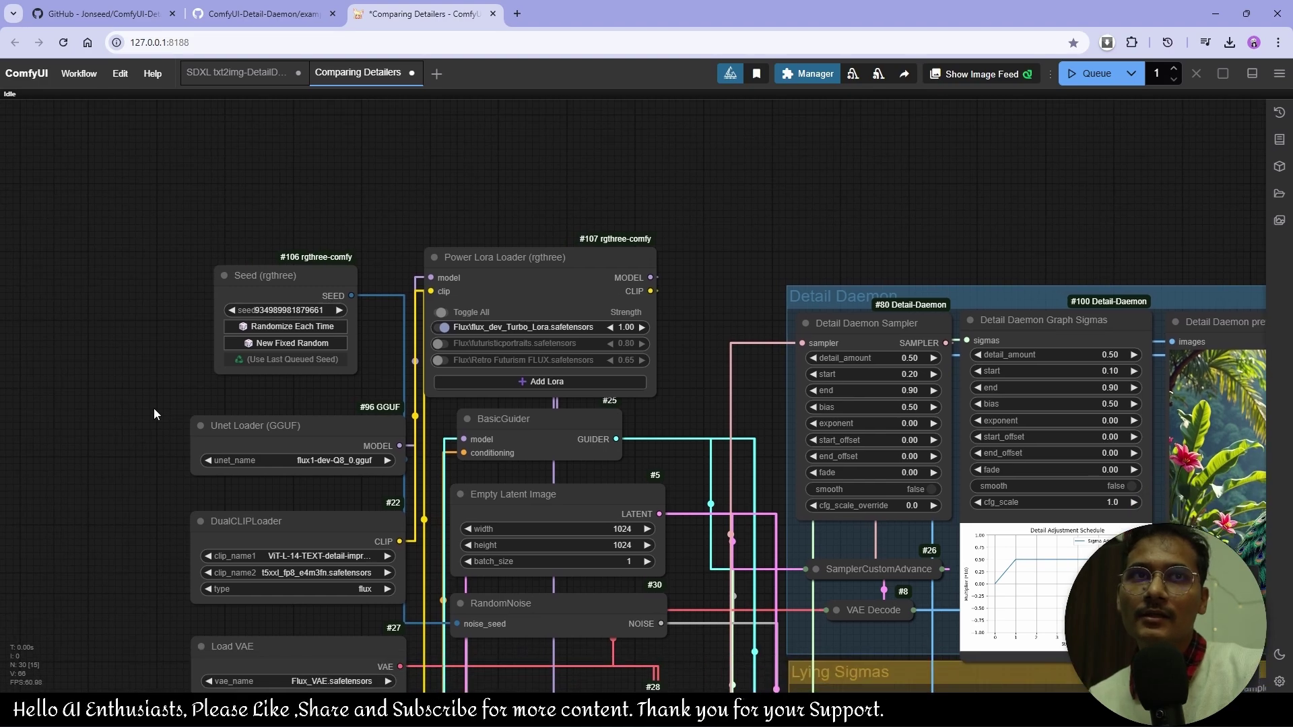
scroll(154, 408, up, 4)
scroll(182, 377, down, 5)
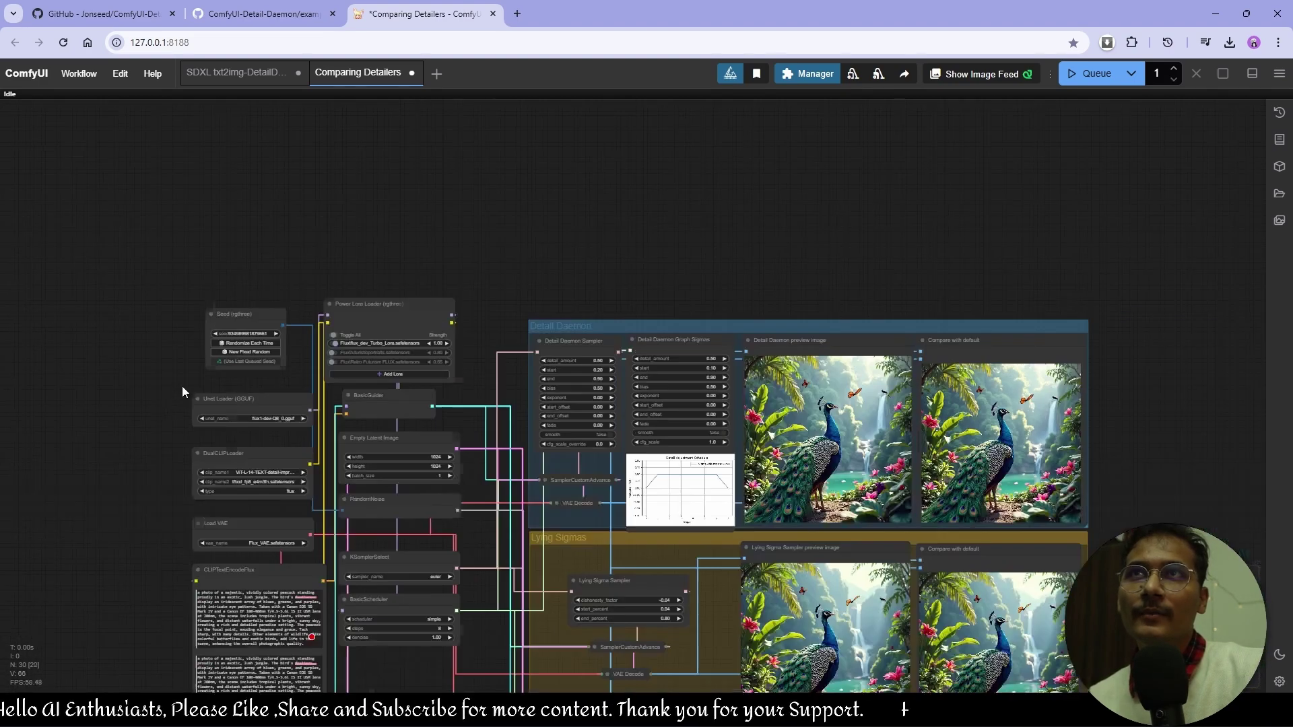
scroll(212, 284, up, 2)
scroll(196, 389, down, 5)
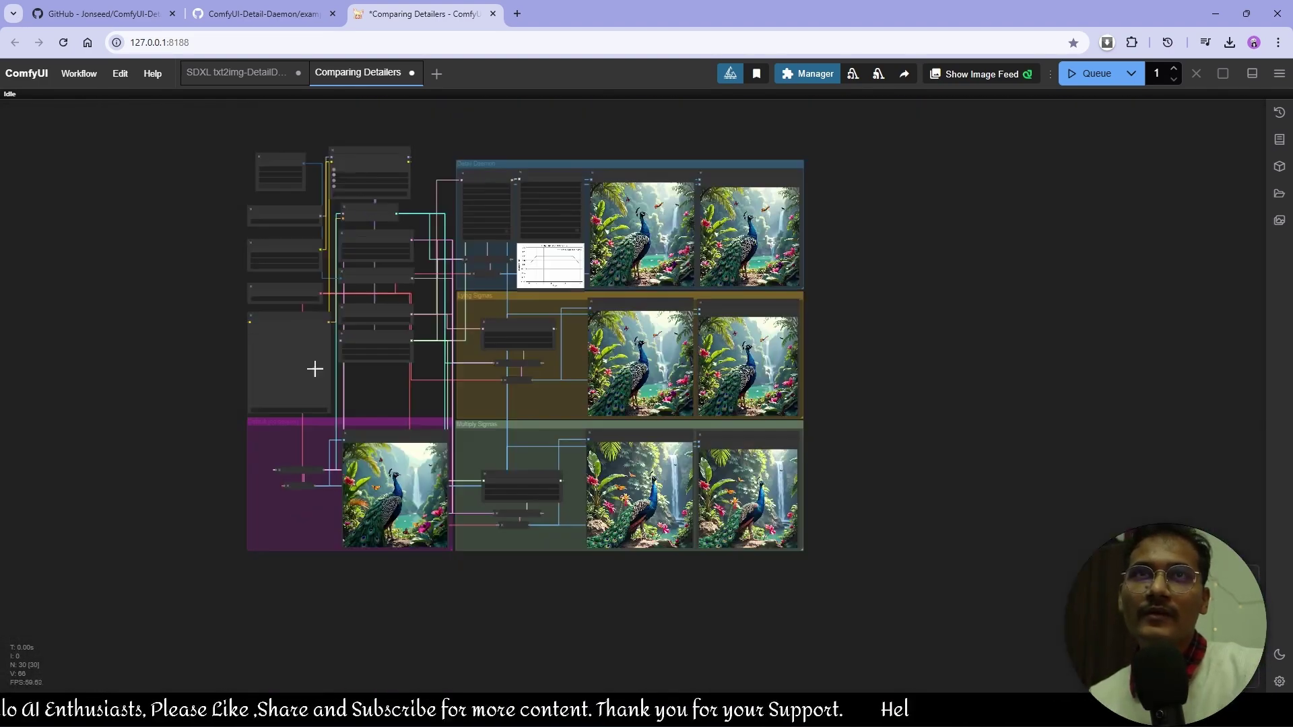
scroll(471, 178, up, 3)
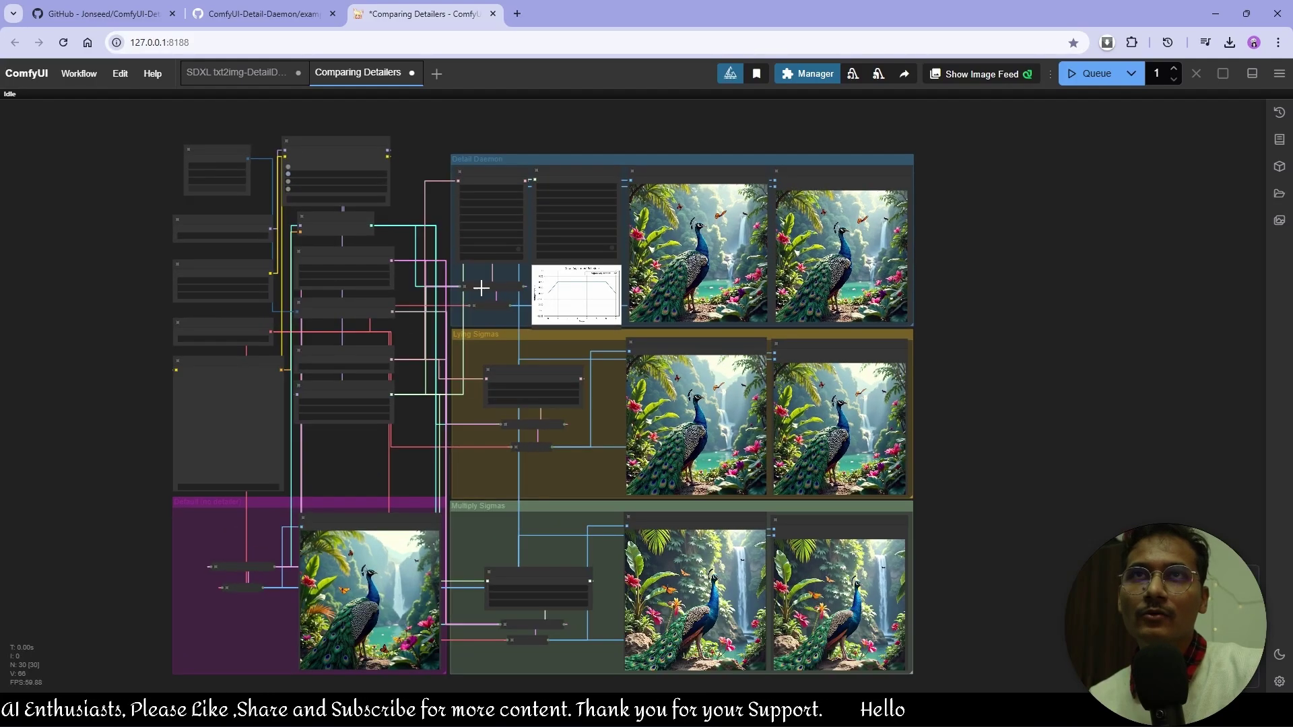
scroll(497, 200, up, 4)
scroll(491, 156, up, 3)
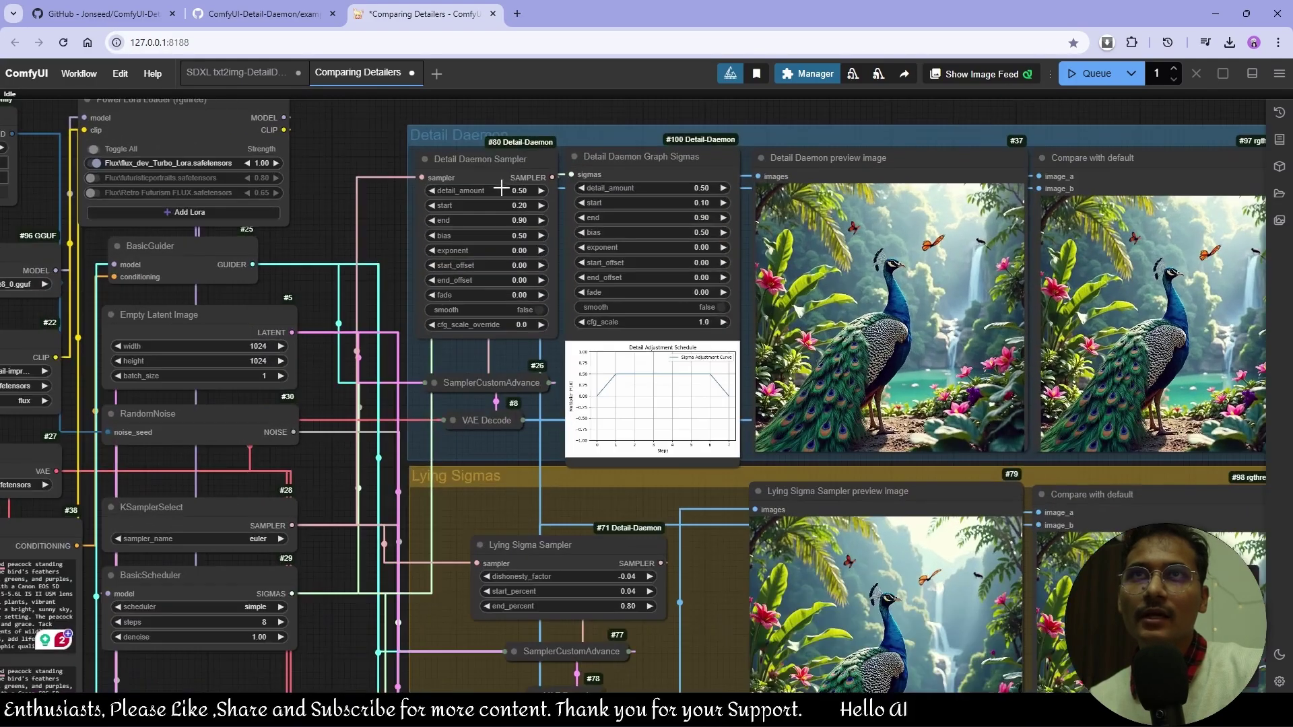
scroll(445, 438, down, 6)
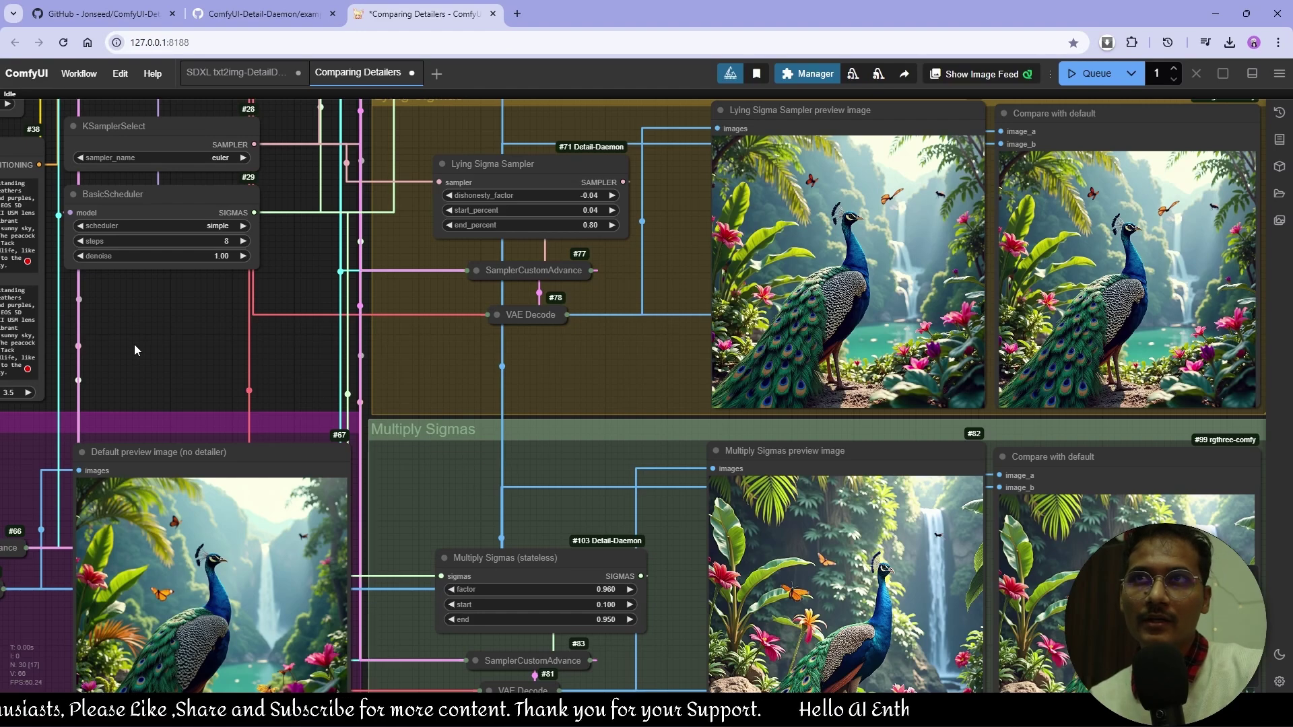
drag(135, 350, 723, 307)
scroll(292, 280, up, 4)
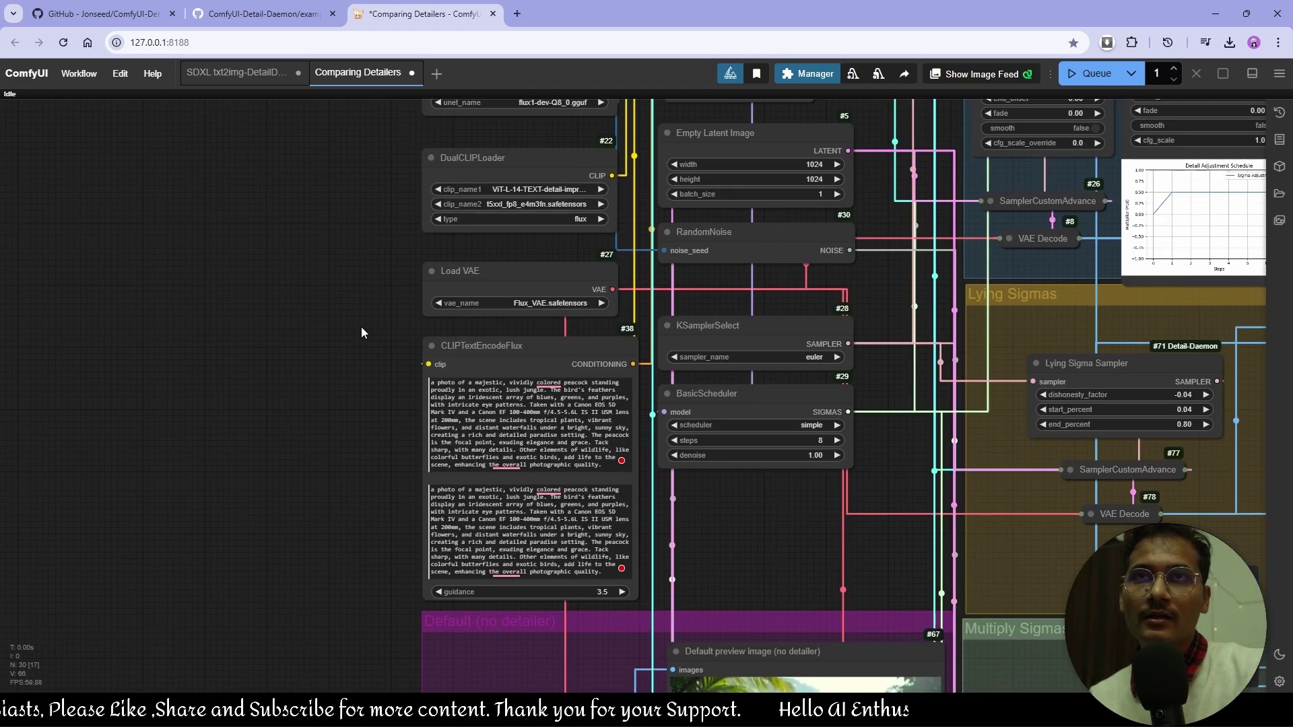
Switch to the GitHub README, view its Multiply Sigmas section, and return to the ComfyUI workflow
click(121, 10)
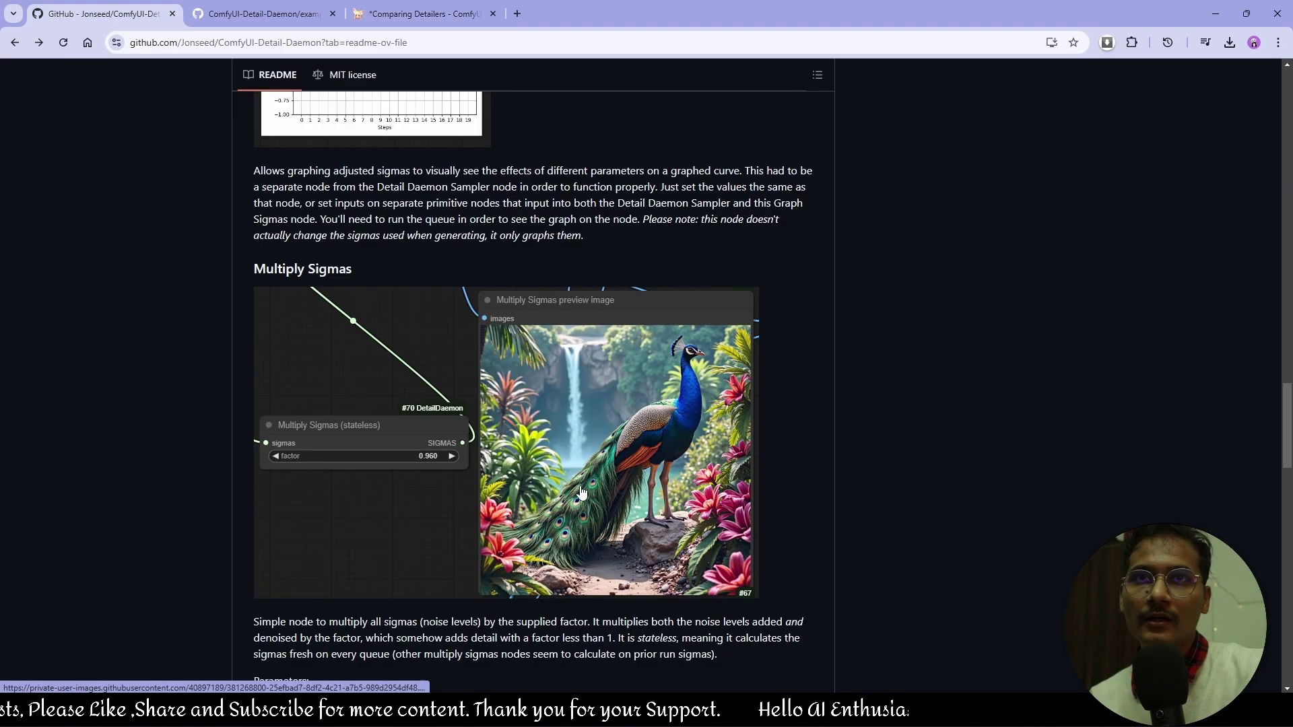
scroll(583, 492, down, 2)
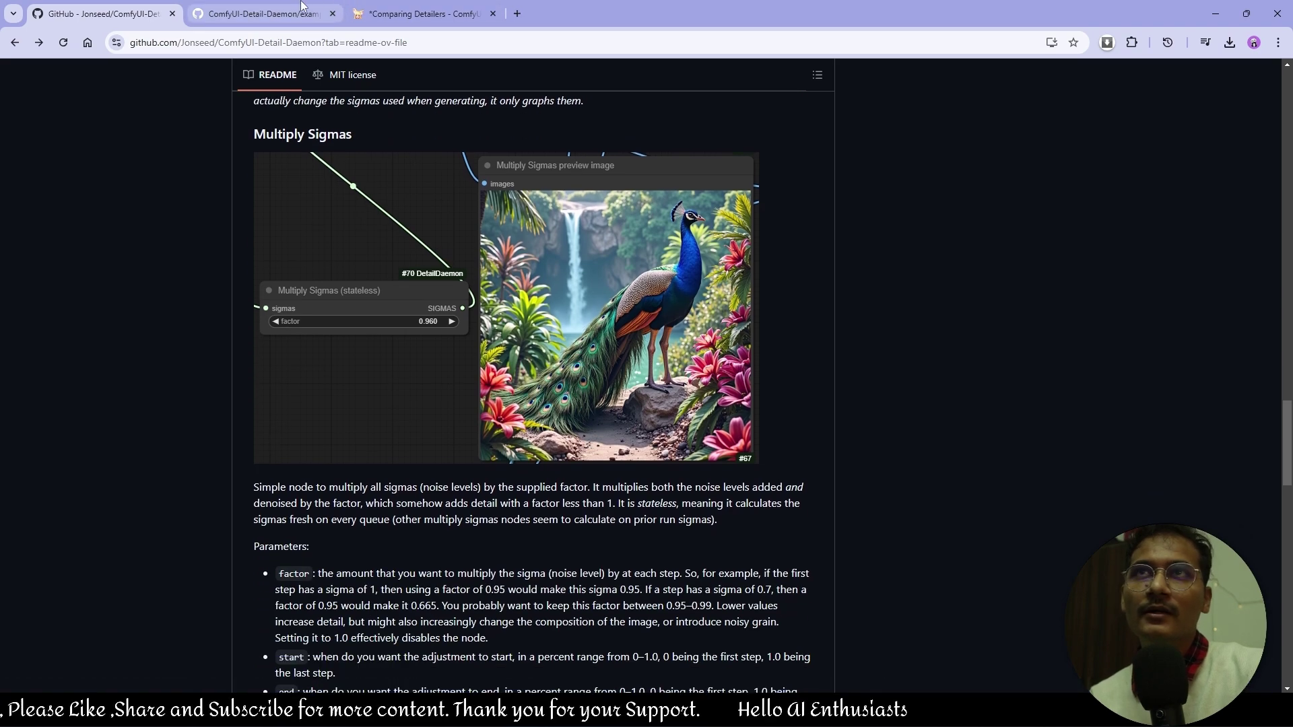
click(418, 13)
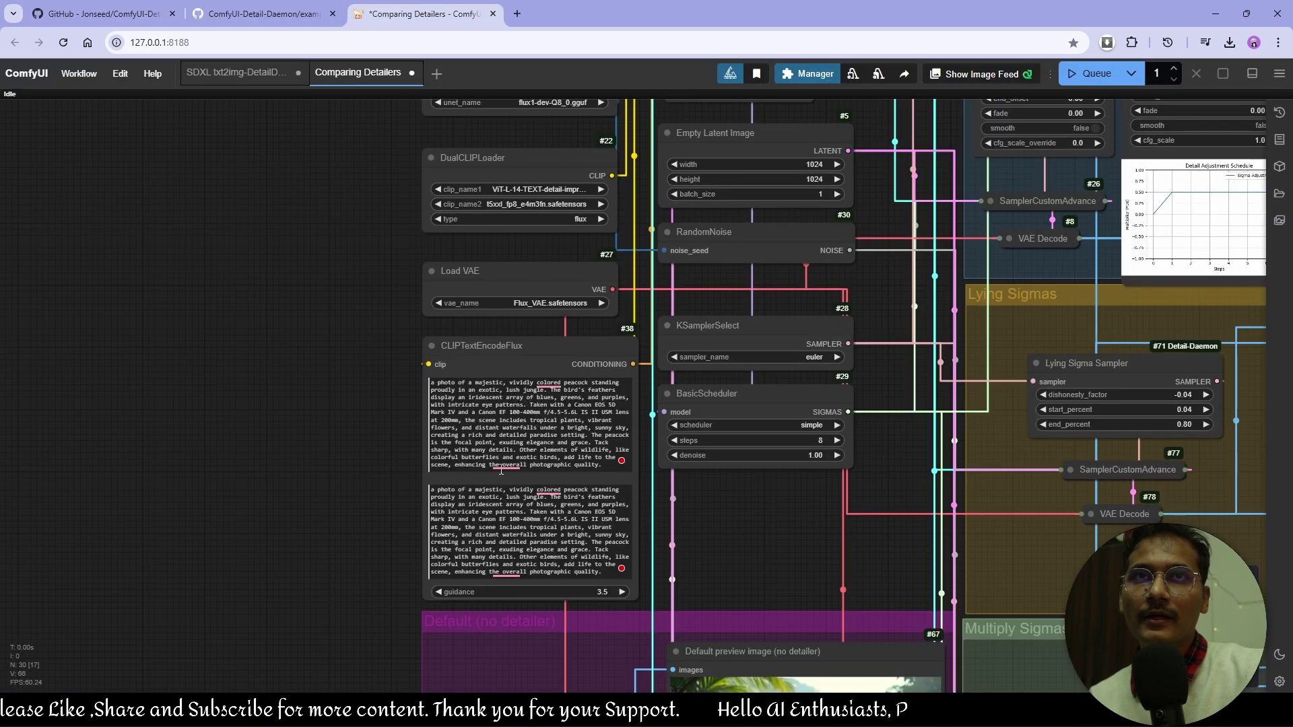
Inspect the Unet Loader, DualCLIPLoader and Load VAE nodes to see which Flux model files are selected
drag(290, 328, 254, 510)
scroll(318, 330, up, 1)
scroll(170, 418, down, 5)
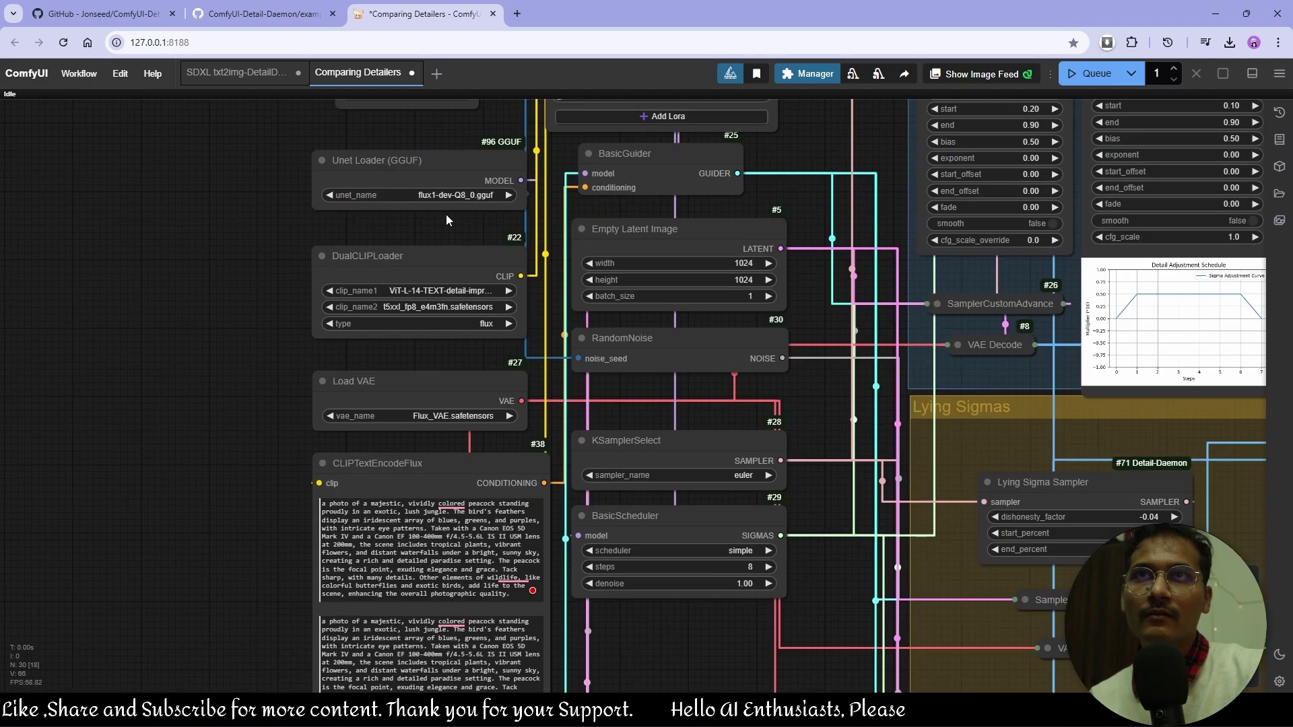
scroll(446, 218, up, 5)
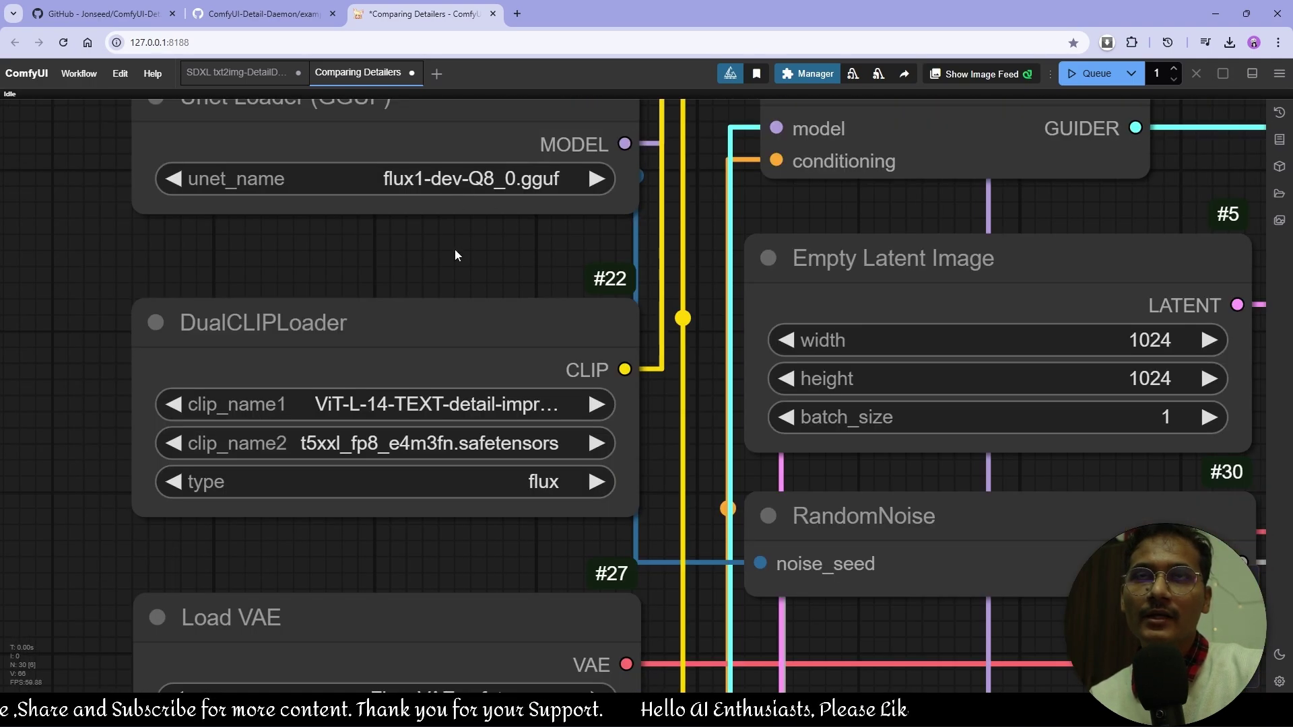
drag(475, 253, 469, 202)
drag(275, 493, 272, 445)
scroll(330, 415, down, 4)
scroll(394, 404, down, 5)
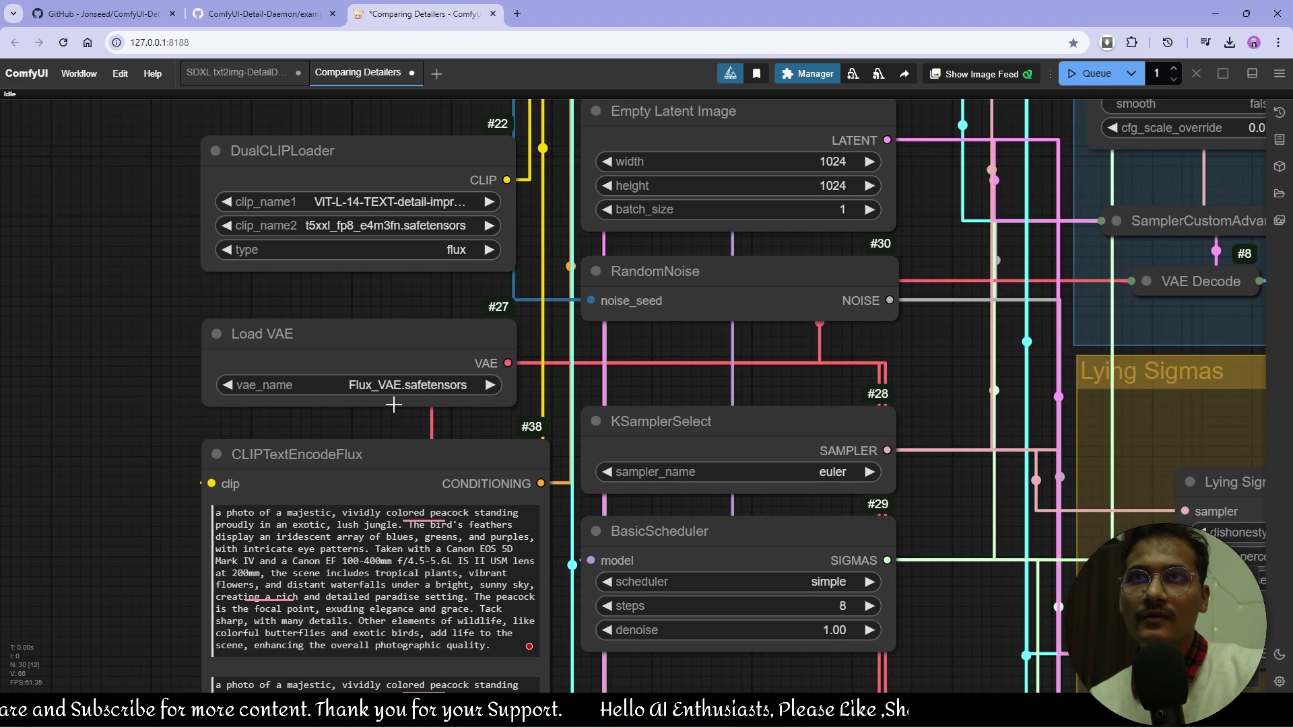
Inspect the Power Lora Loader, Empty Latent Image, KSamplerSelect and BasicScheduler nodes for the LoRA, image size and sampling settings
drag(445, 422, 139, 494)
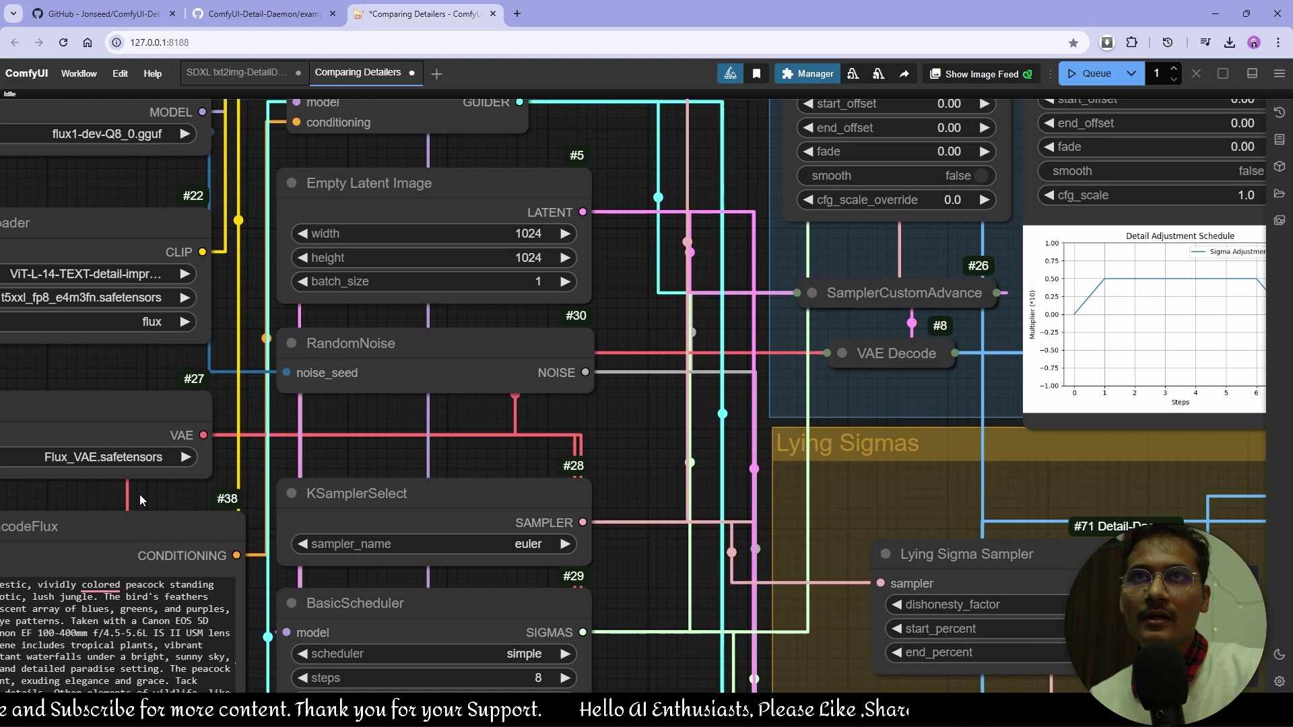
drag(661, 439, 567, 547)
scroll(548, 503, down, 4)
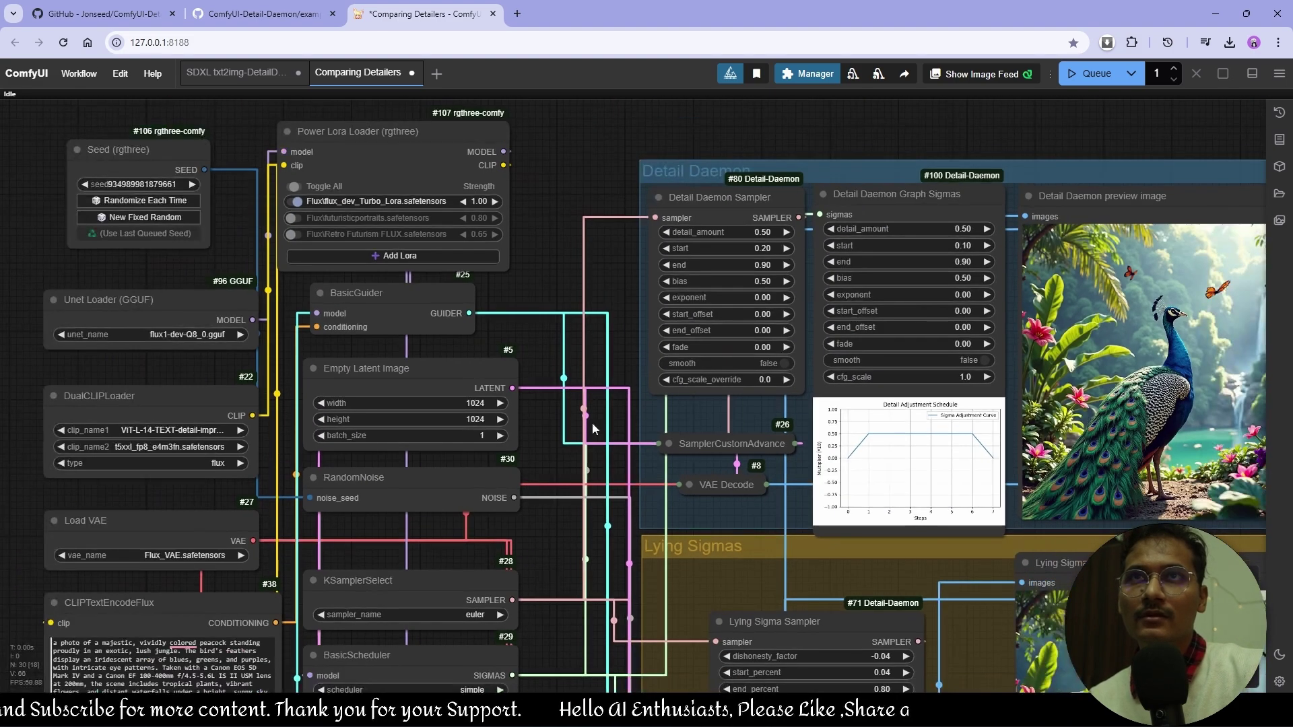
scroll(538, 471, up, 1)
scroll(357, 243, up, 5)
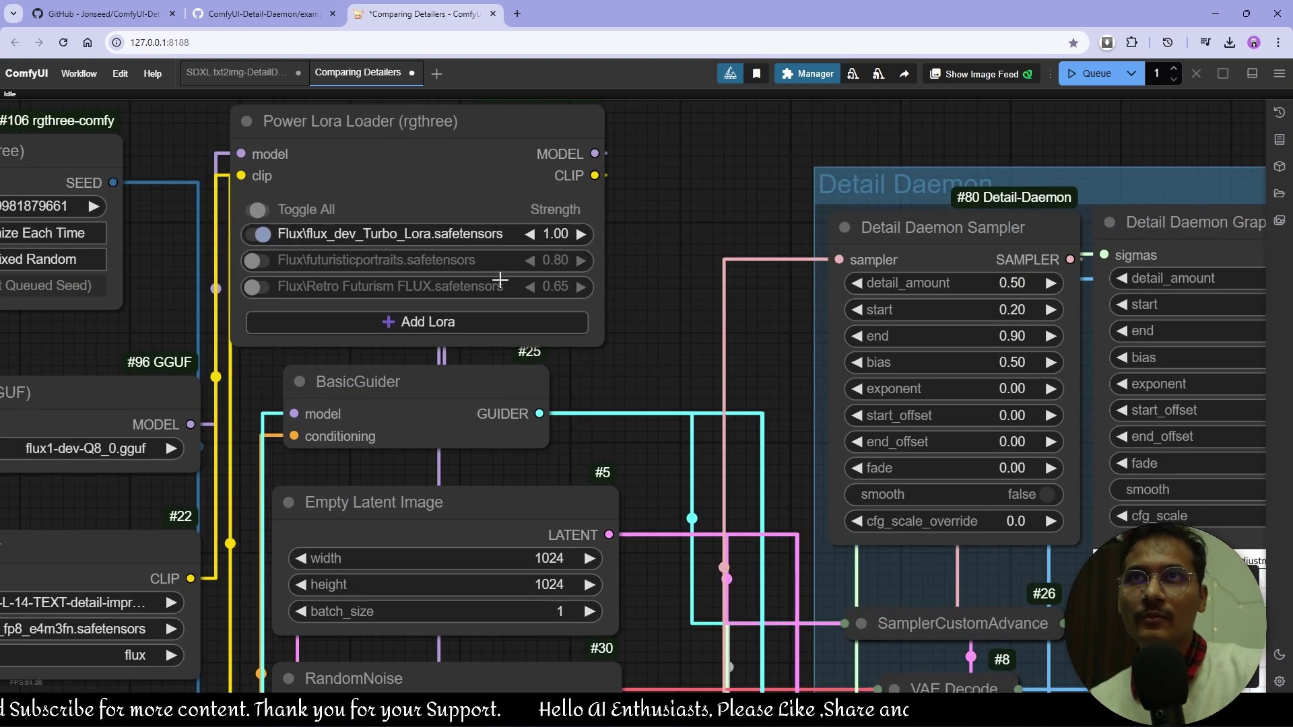
scroll(500, 279, down, 4)
scroll(674, 501, down, 3)
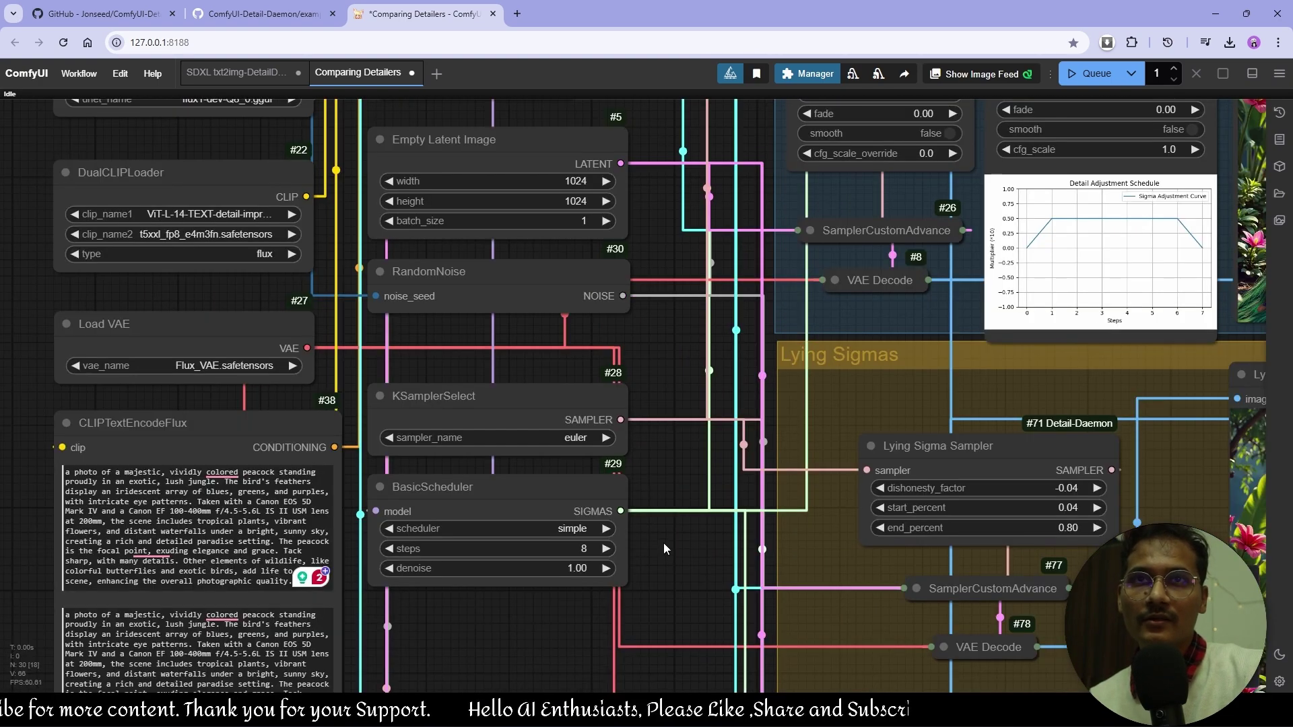
drag(664, 543, 655, 373)
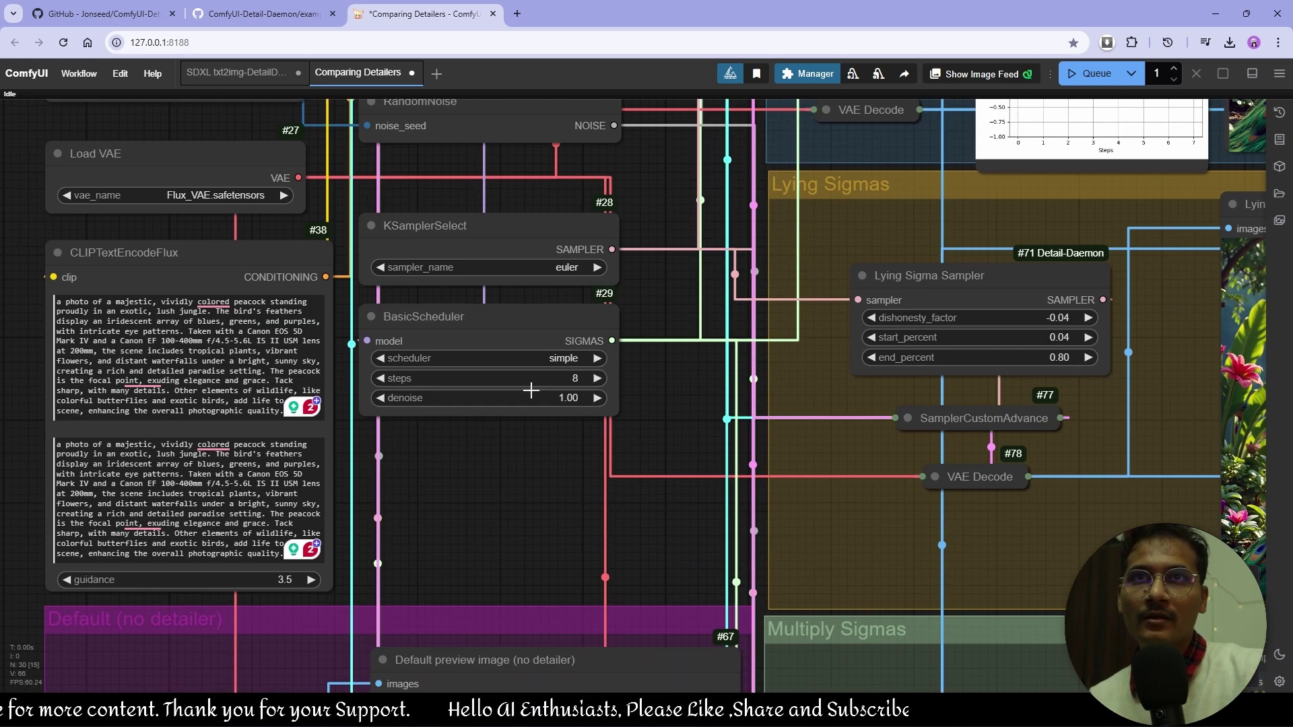
drag(630, 290, 537, 389)
scroll(537, 390, down, 4)
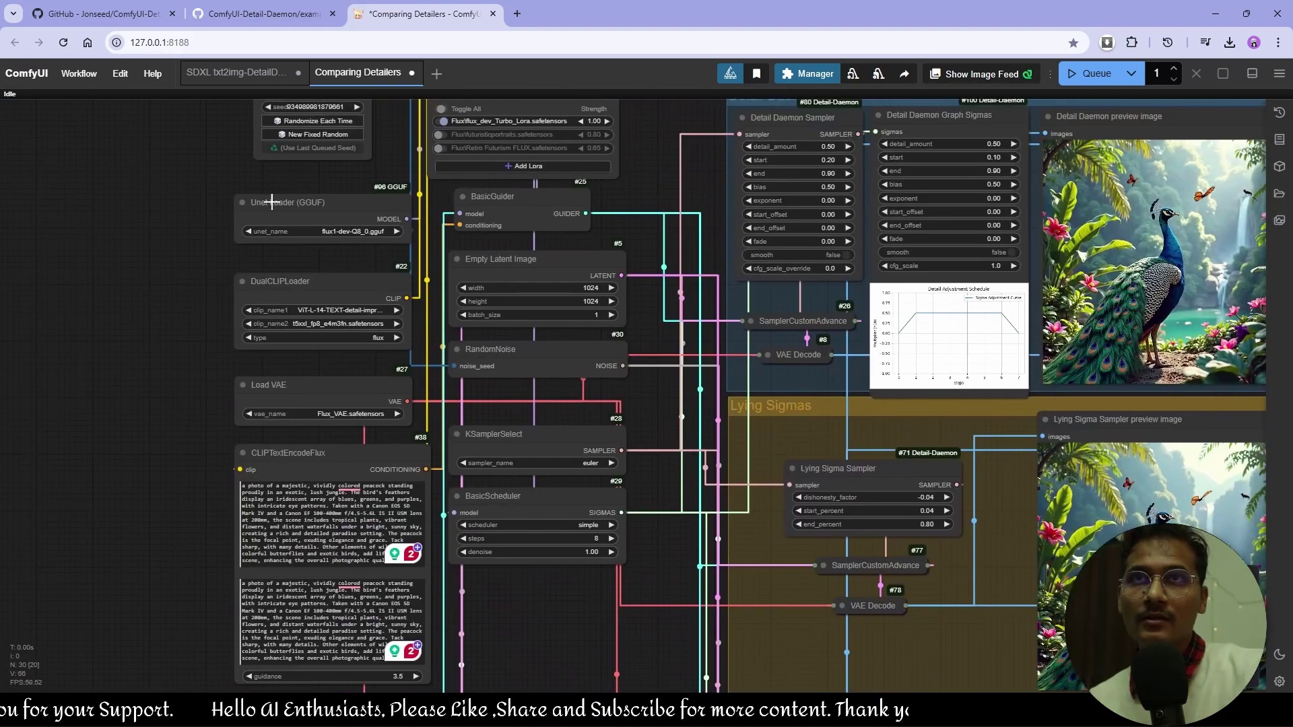
Examine the preview image in the Default (no detailer) group up close, and bring the Detail Daemon group into view
drag(499, 572, 490, 174)
scroll(443, 386, up, 6)
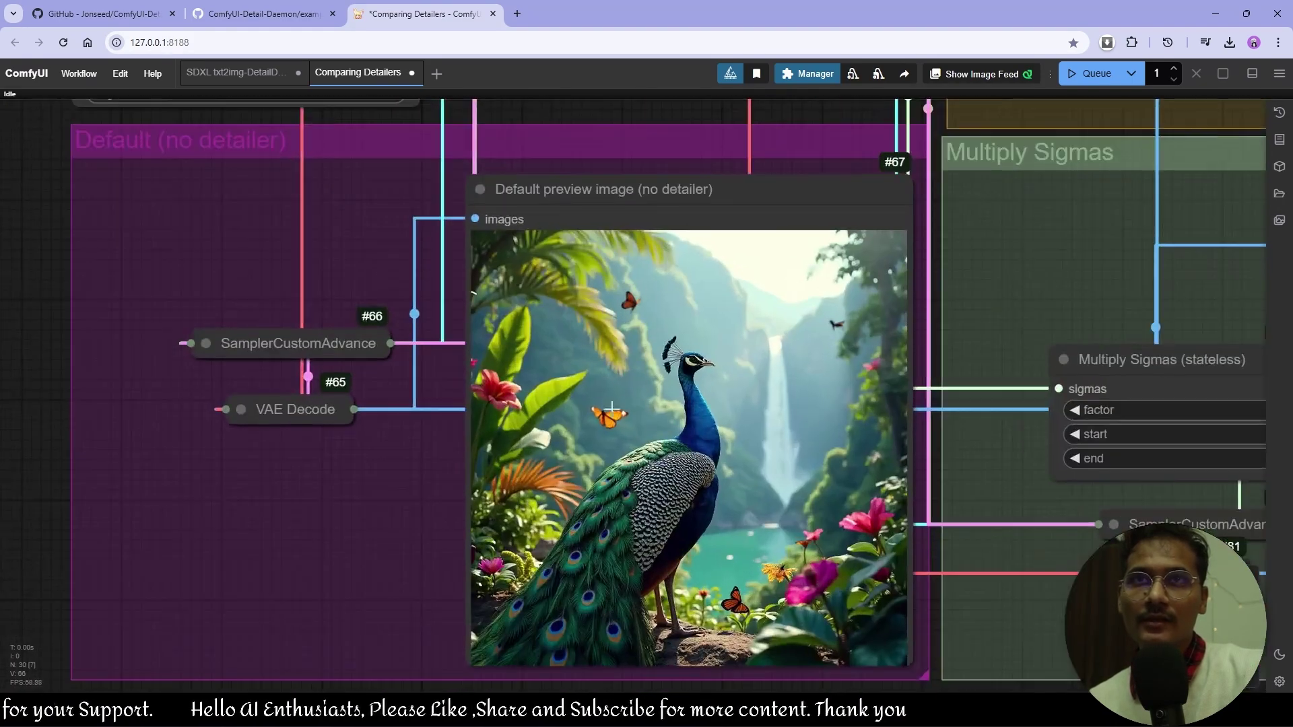
scroll(611, 409, up, 4)
scroll(624, 473, down, 3)
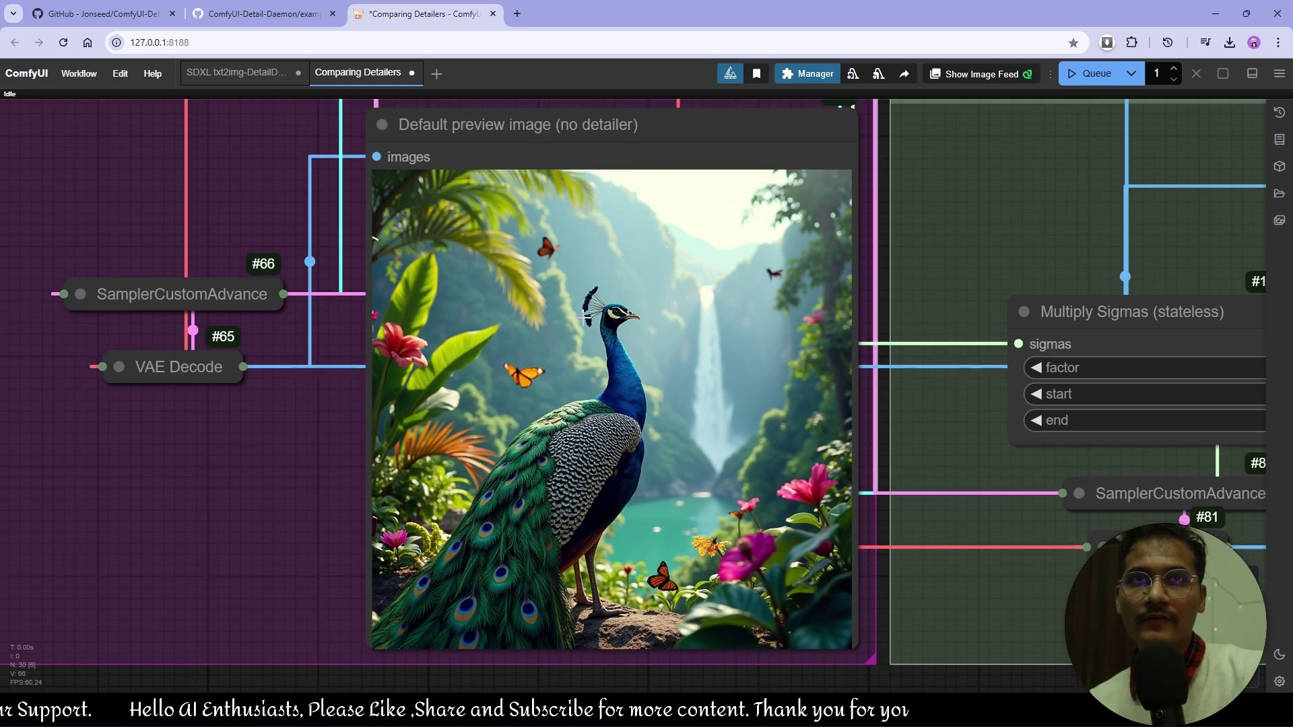
scroll(495, 569, down, 10)
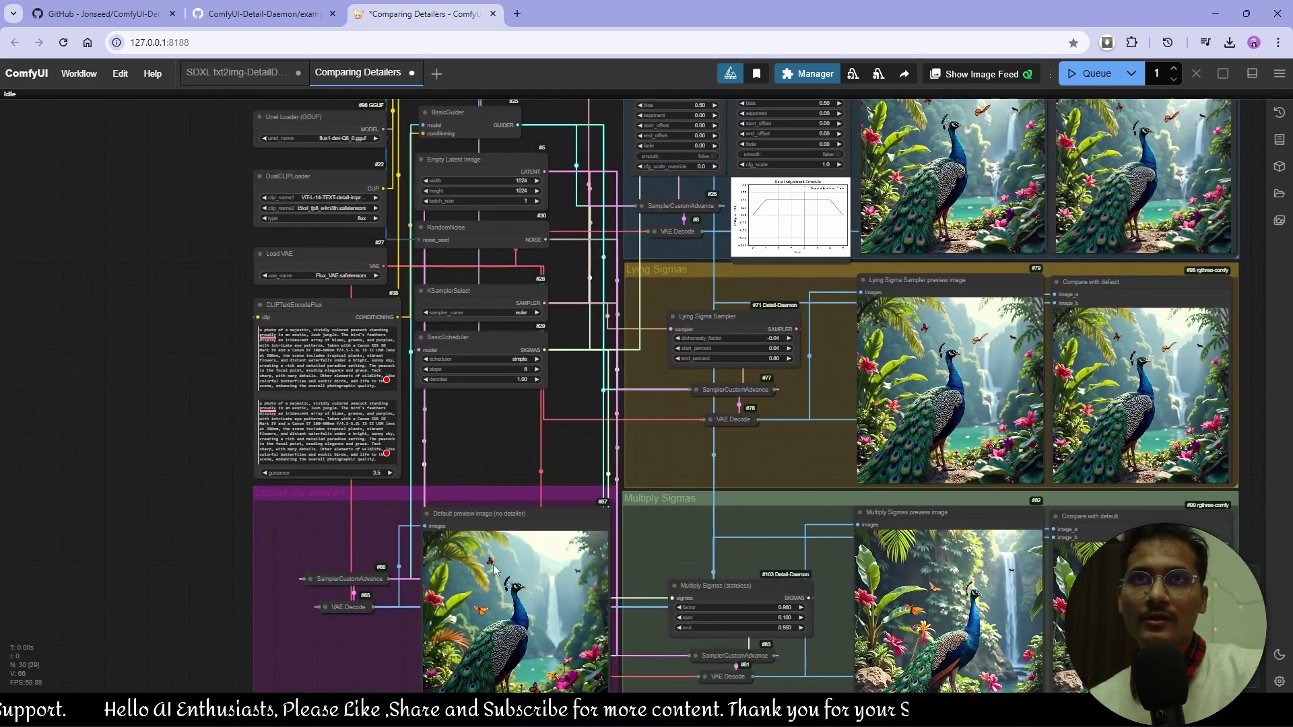
drag(703, 279, 534, 631)
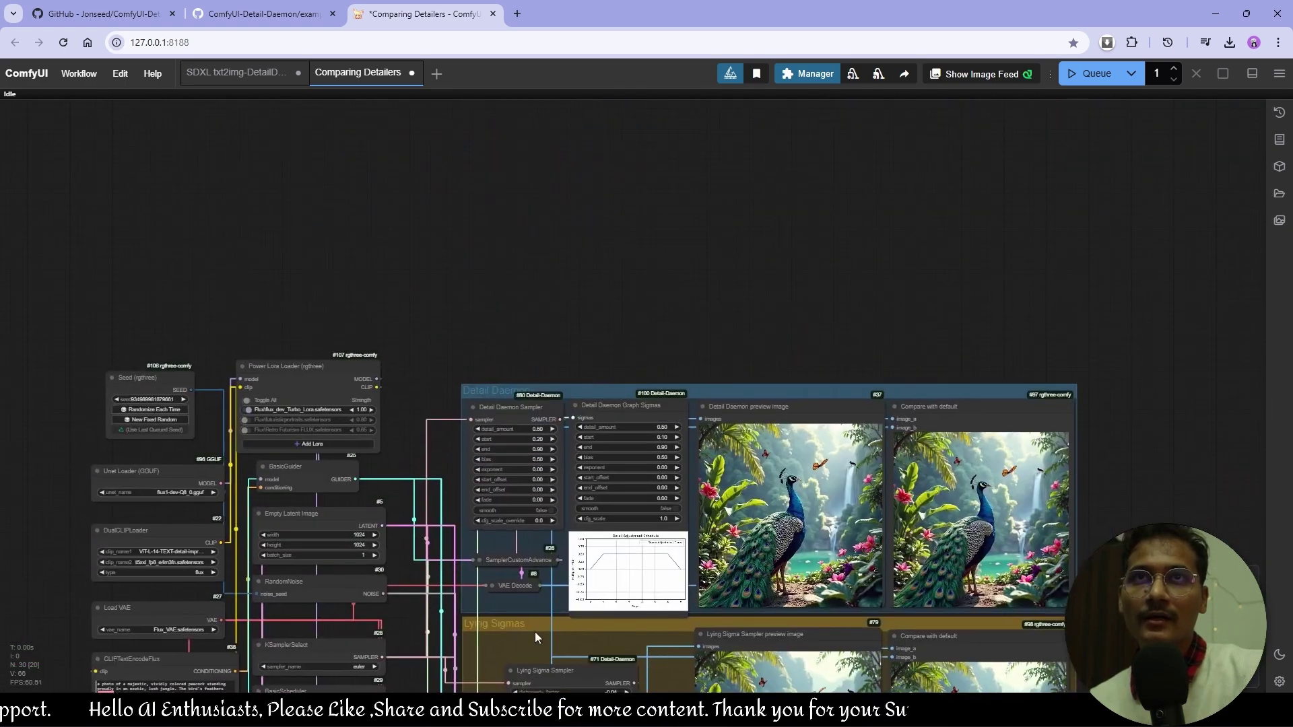
Trace the links from the KSamplerSelect and BasicScheduler nodes into the samplers of the Detail Daemon and Lying Sigmas groups
scroll(394, 485, up, 7)
drag(406, 502, 375, 289)
drag(437, 491, 352, 438)
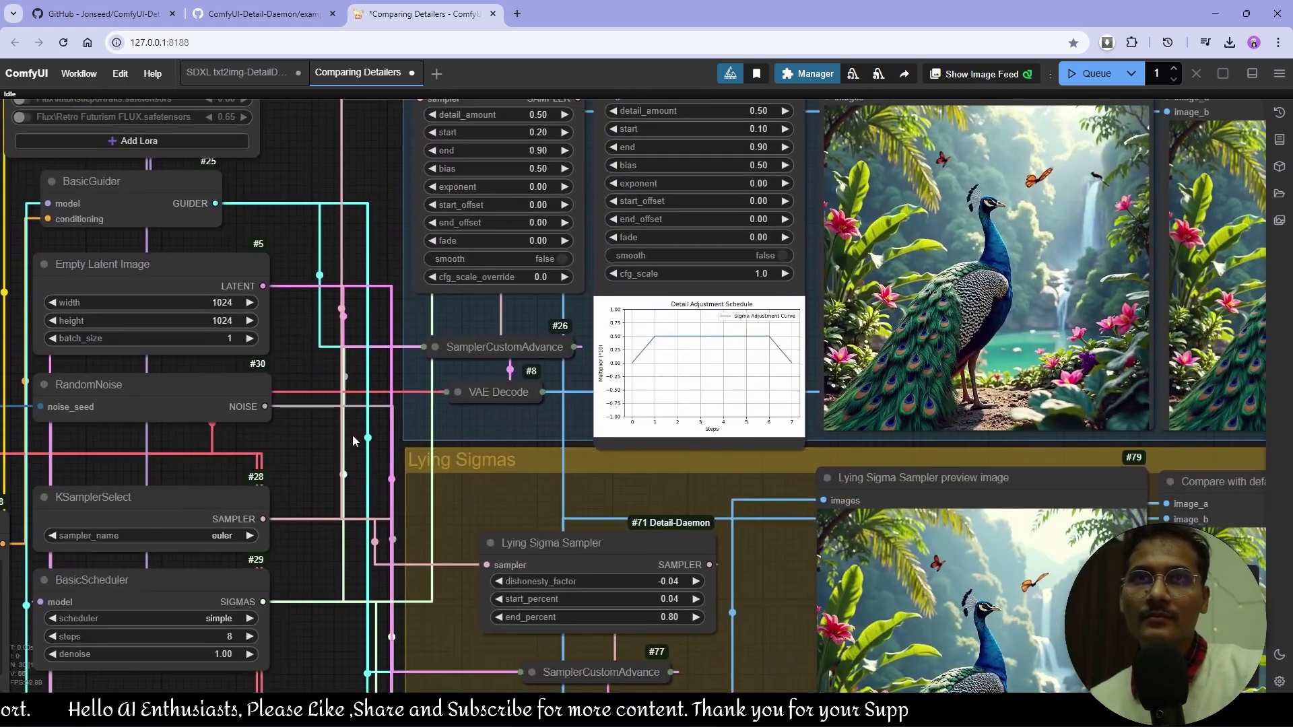
scroll(386, 444, down, 3)
drag(470, 450, 444, 525)
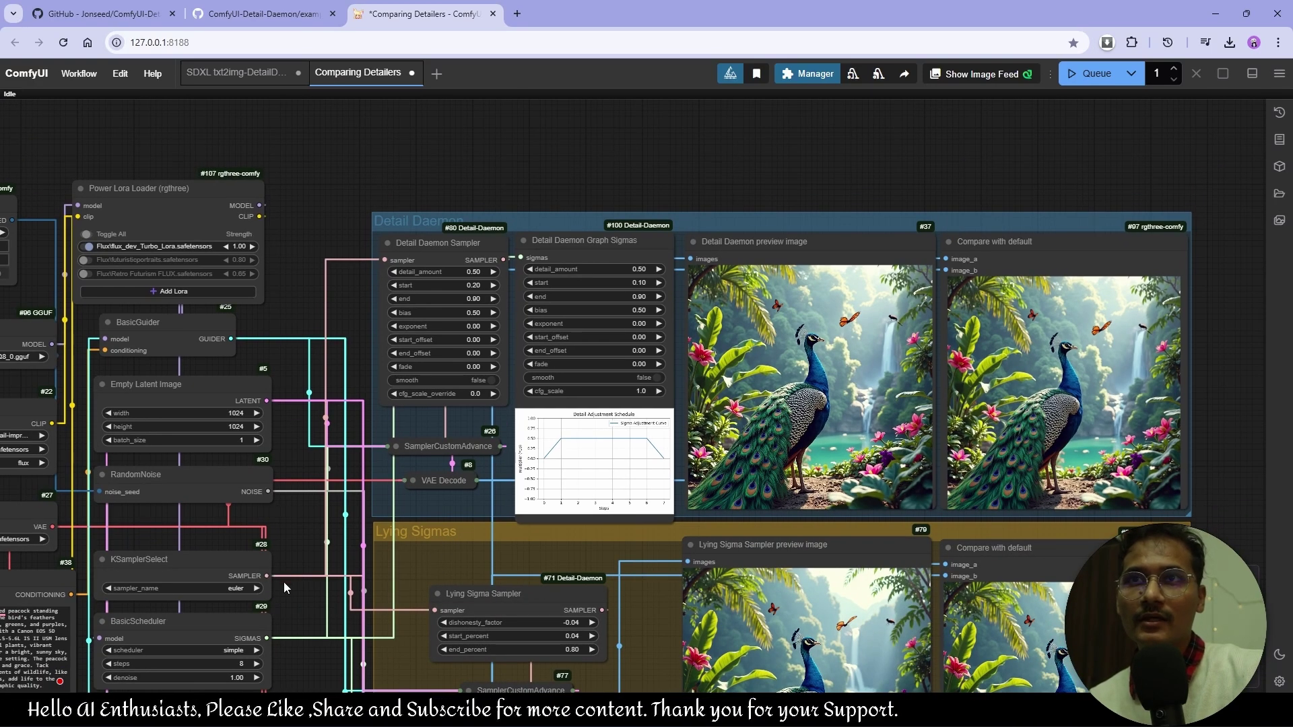
drag(146, 575, 172, 500)
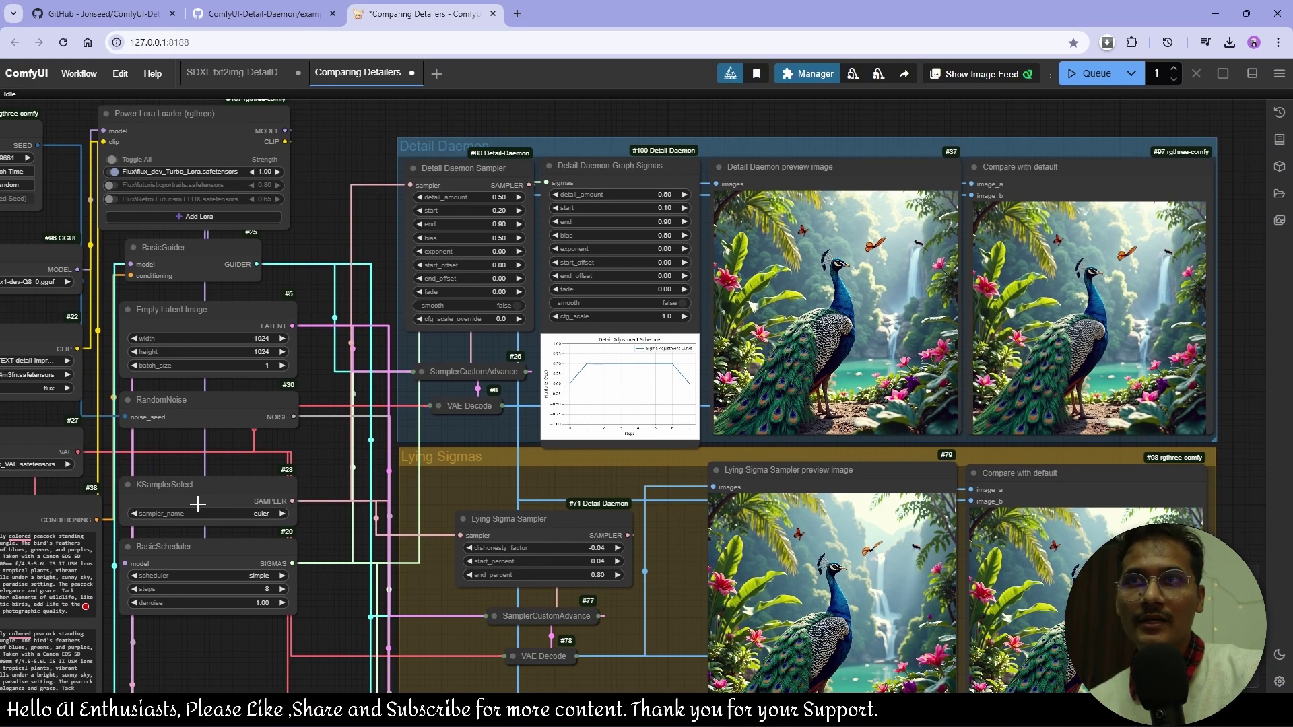
scroll(173, 500, up, 4)
drag(427, 431, 223, 649)
drag(300, 482, 323, 150)
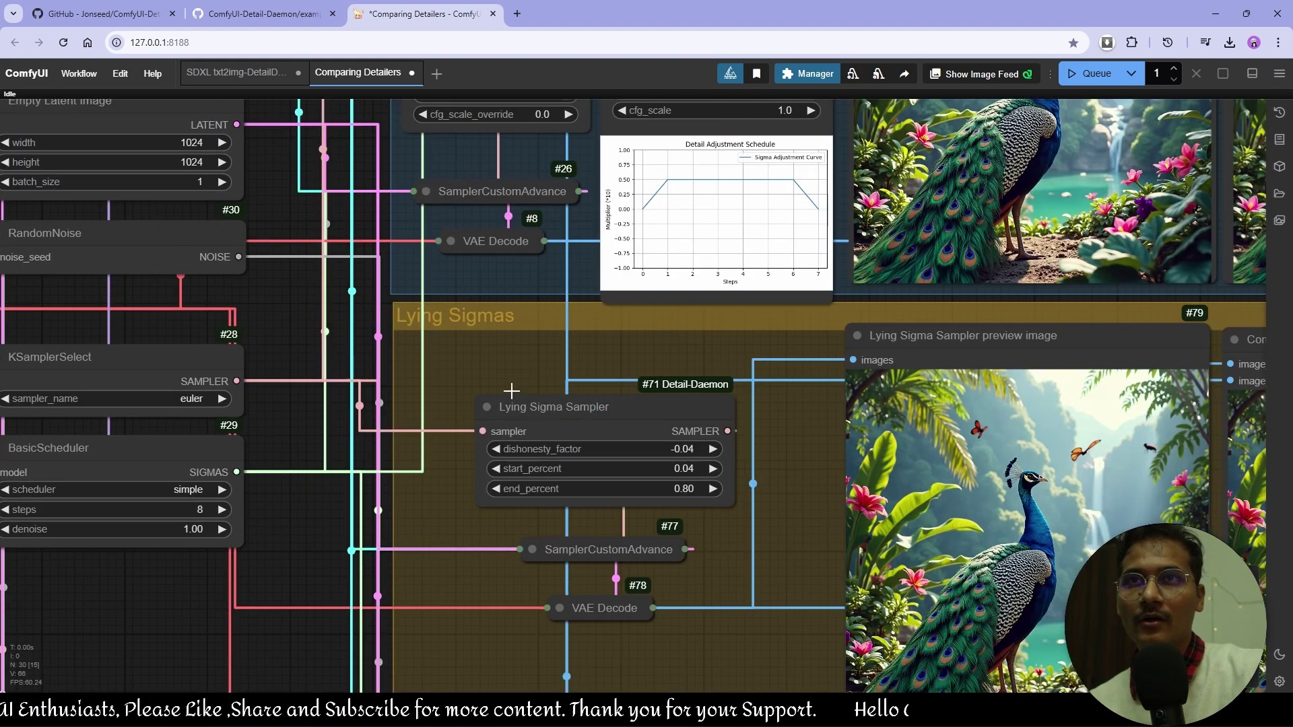
Examine the Multiply Sigmas (stateless) node's incoming link and its factor, start and end settings
scroll(490, 458, down, 5)
drag(480, 484, 472, 330)
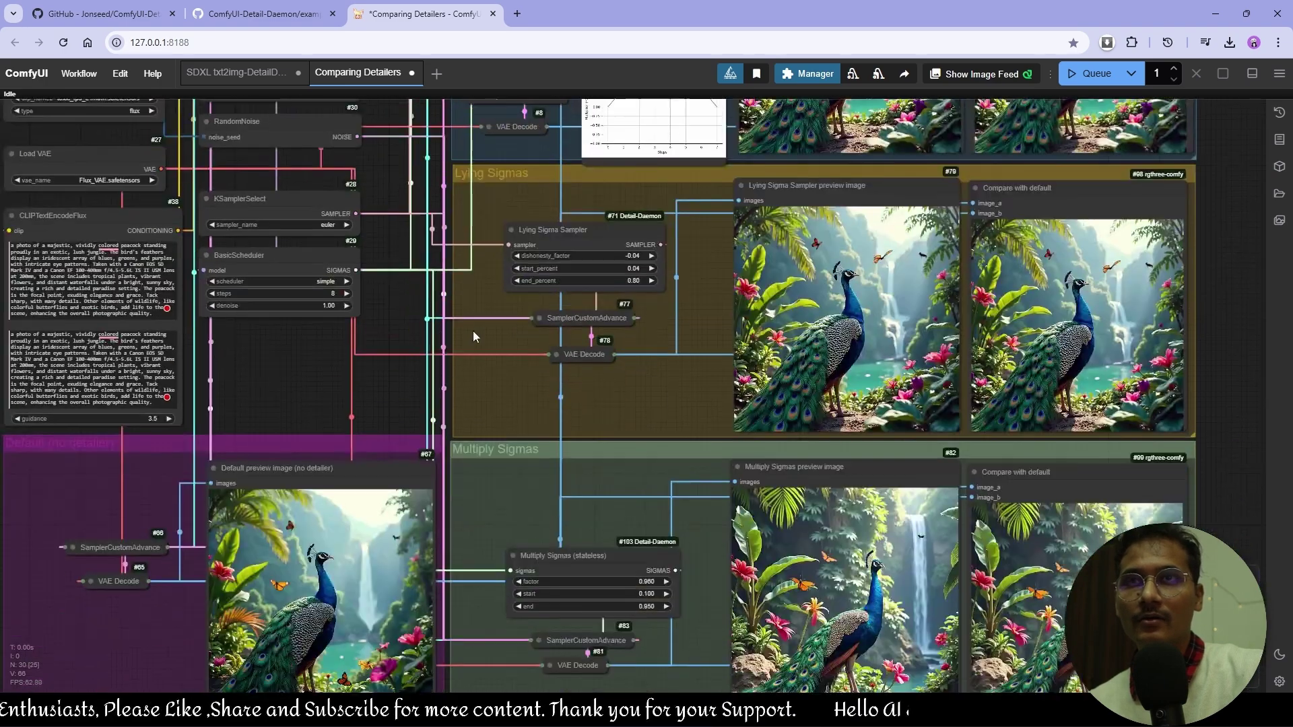
scroll(401, 258, down, 2)
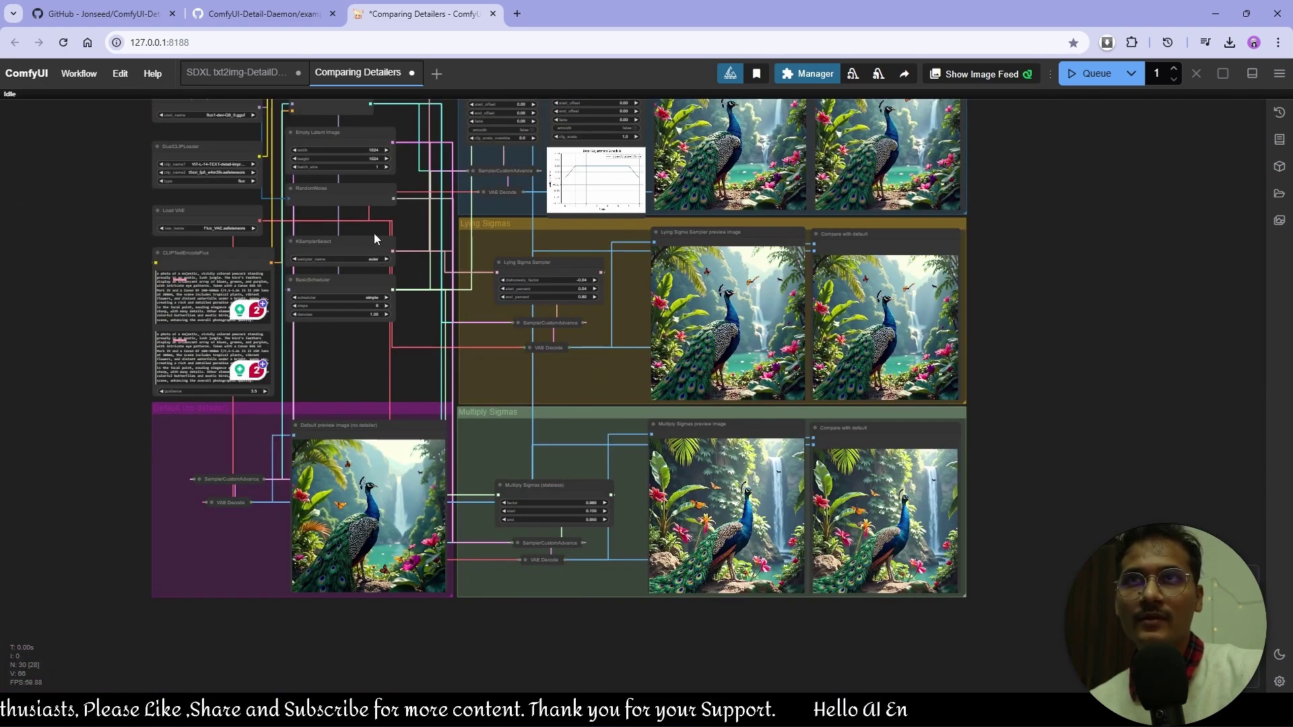
scroll(539, 501, up, 5)
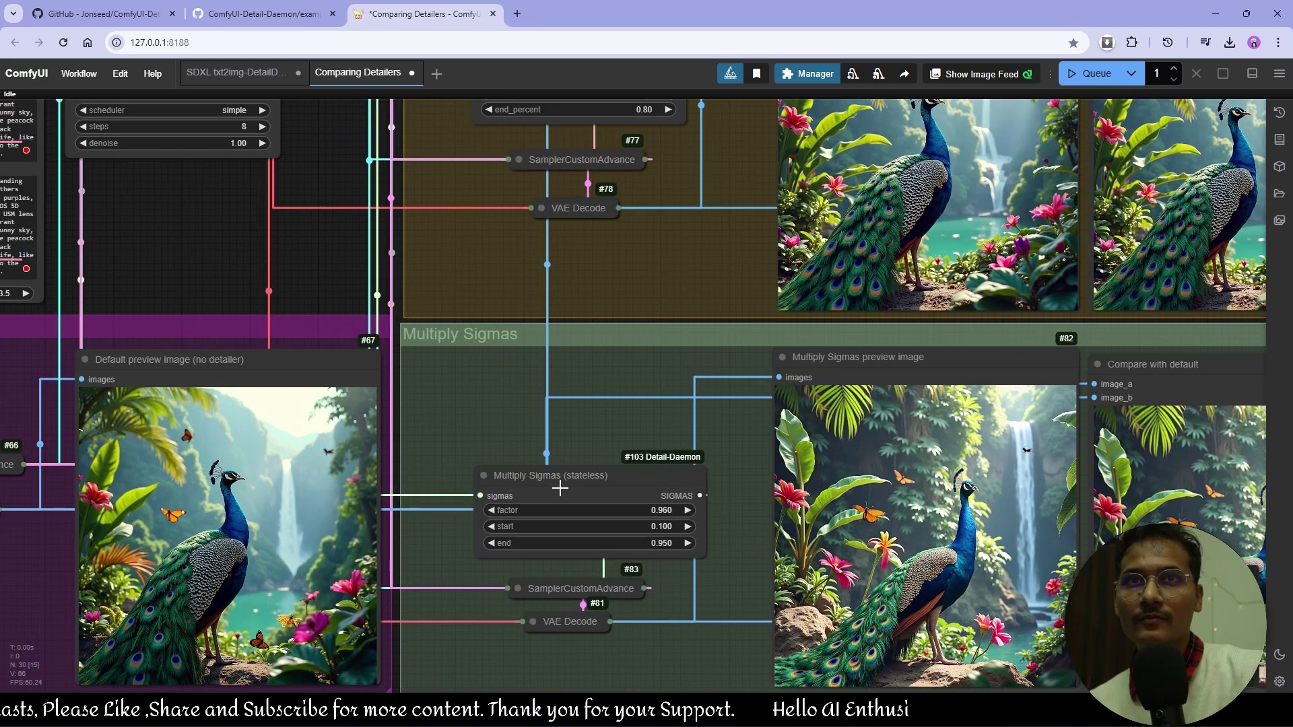
drag(602, 485, 514, 472)
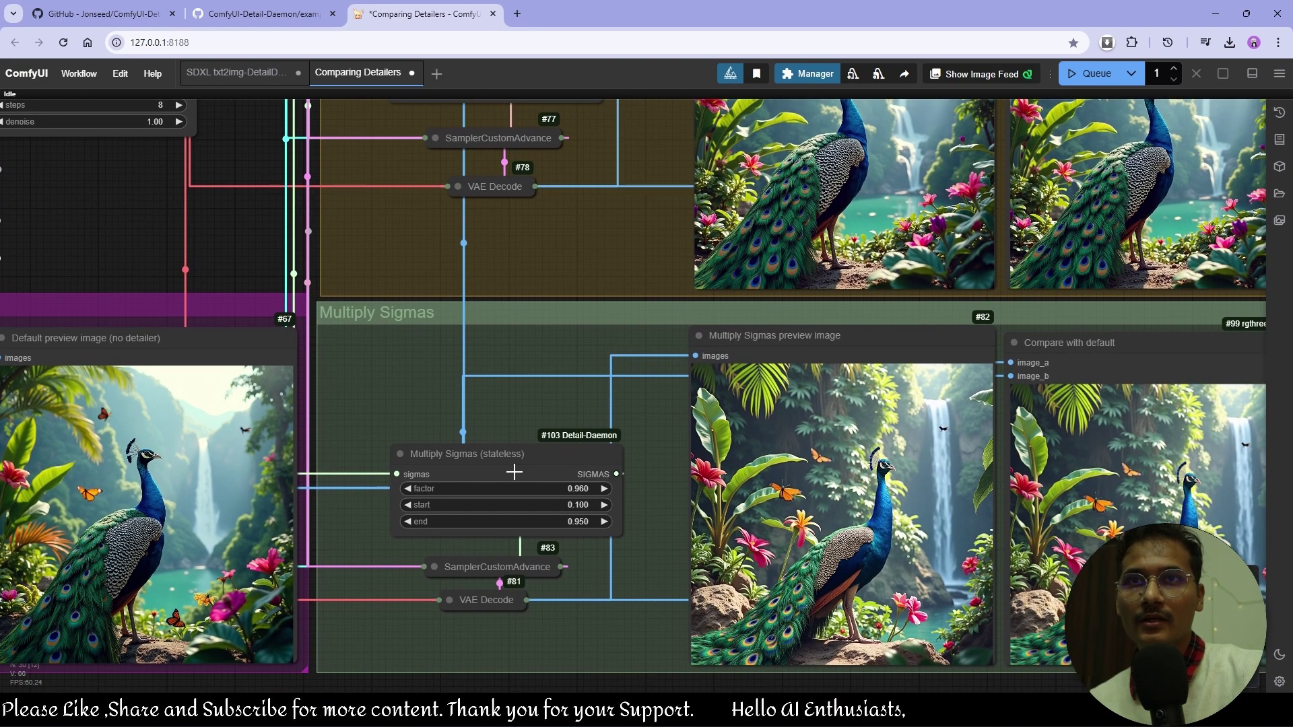
Inspect the settings of the Detail Daemon Sampler and Detail Daemon Graph Sigmas nodes up close
scroll(396, 569, down, 5)
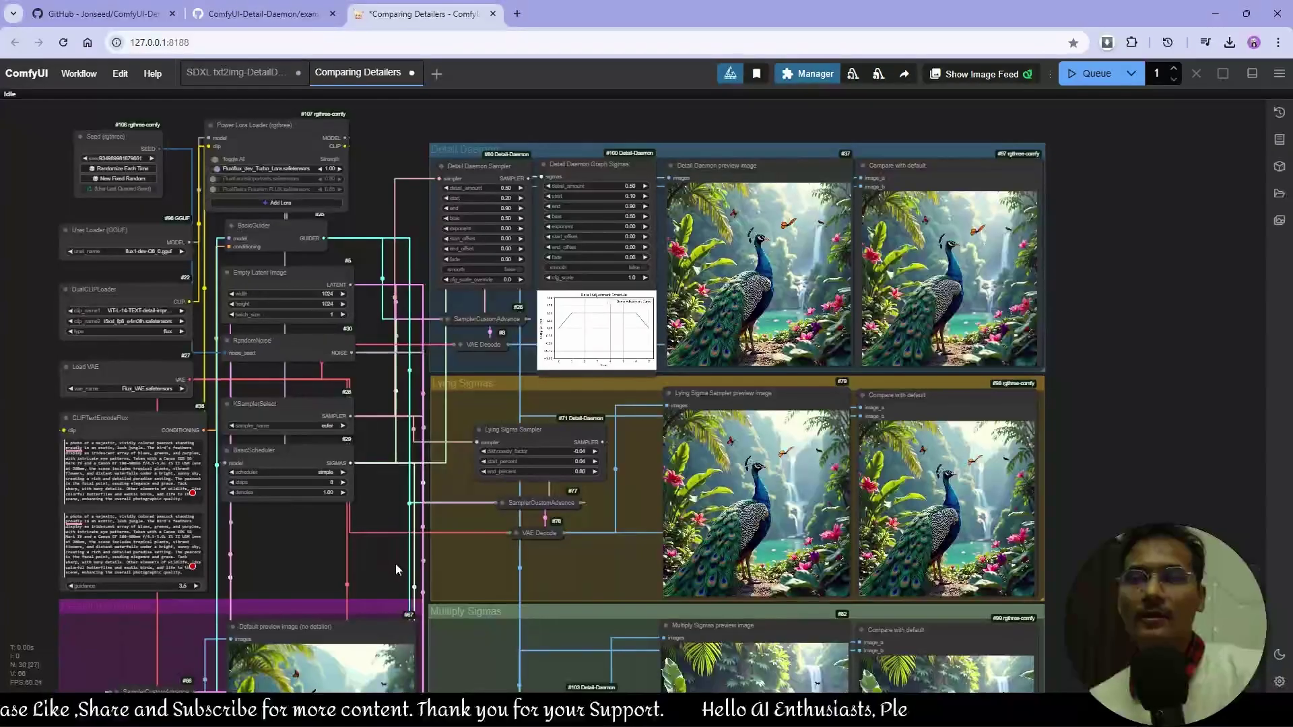
scroll(396, 569, up, 4)
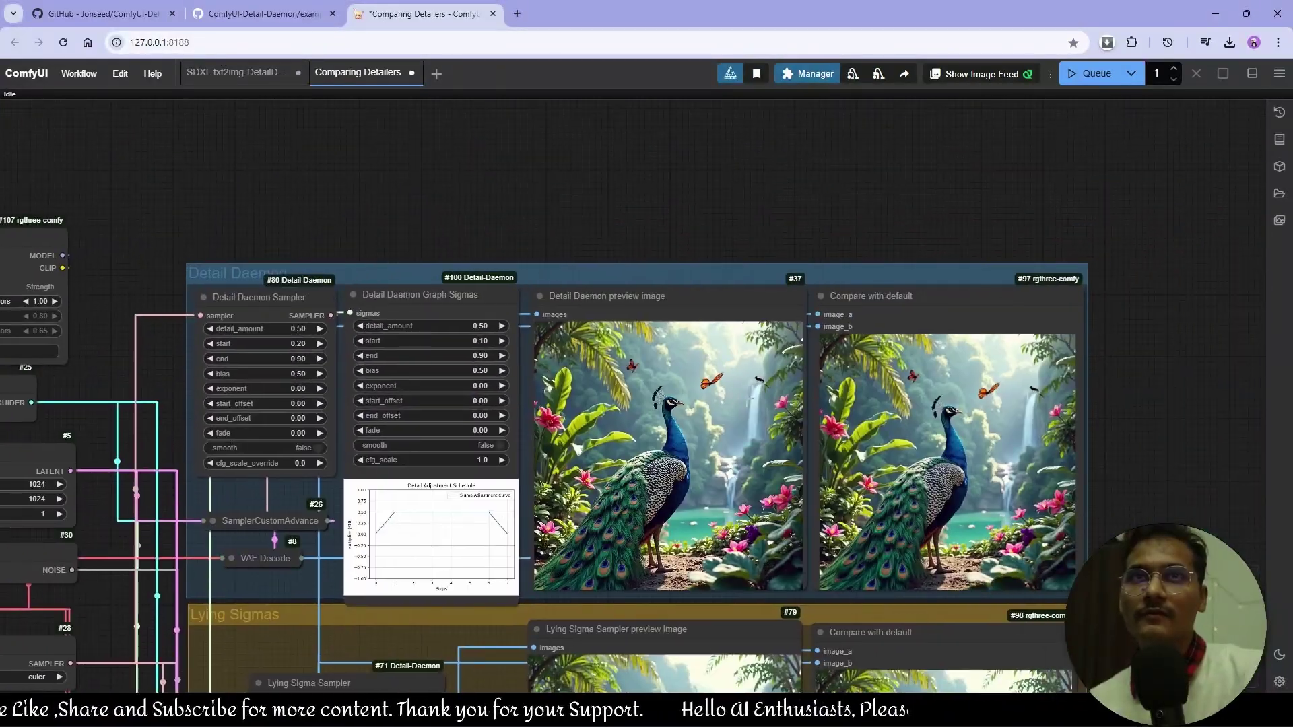
drag(651, 474, 555, 455)
scroll(490, 425, up, 3)
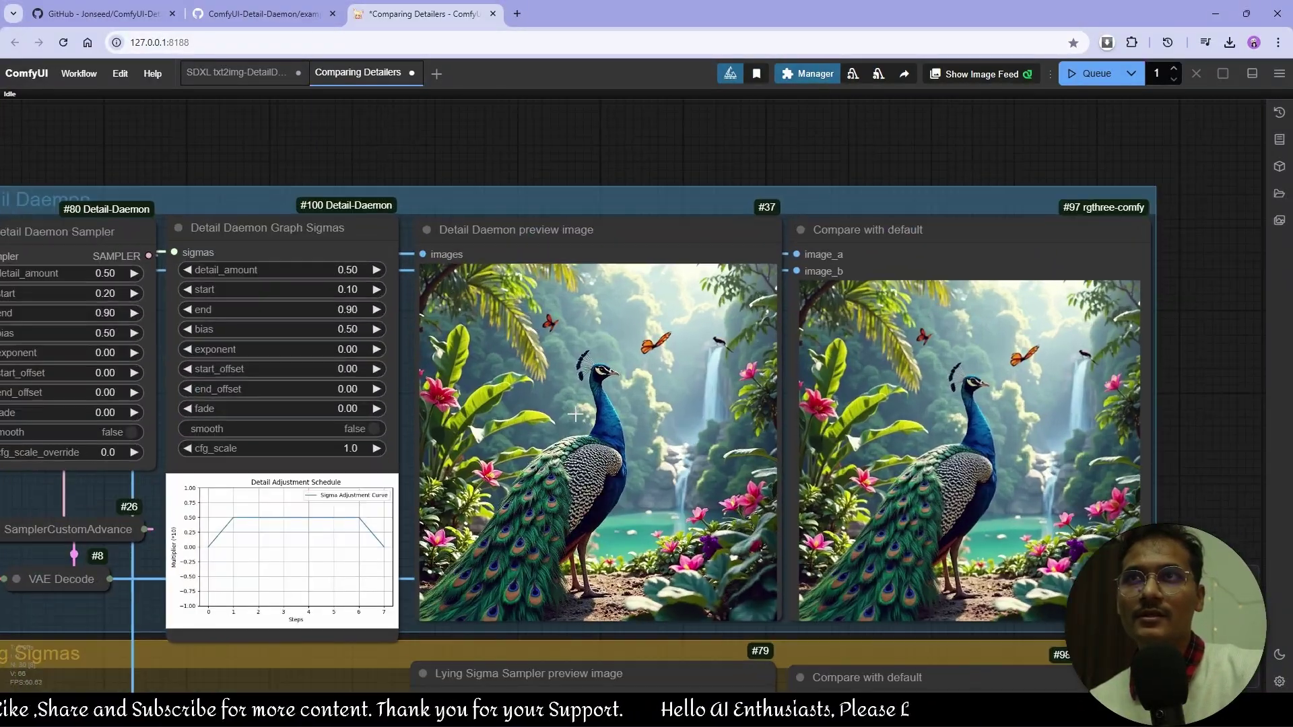
drag(377, 359, 571, 359)
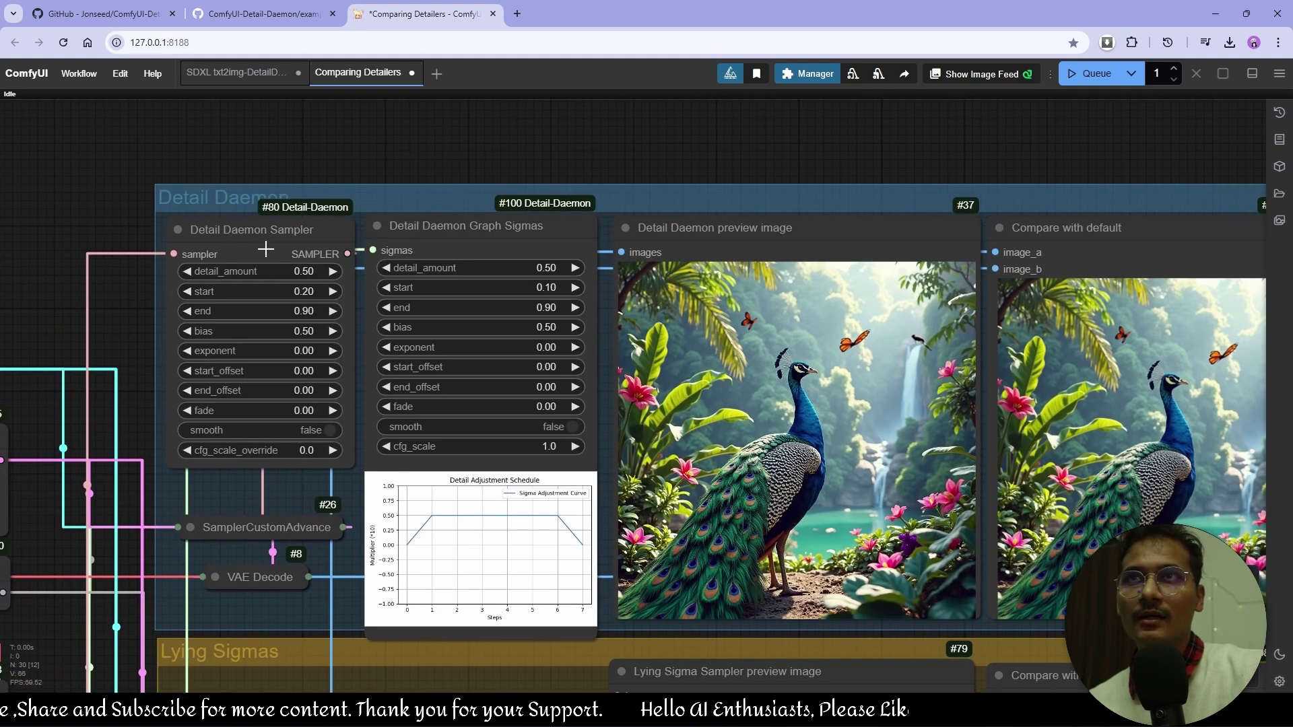
scroll(233, 298, up, 5)
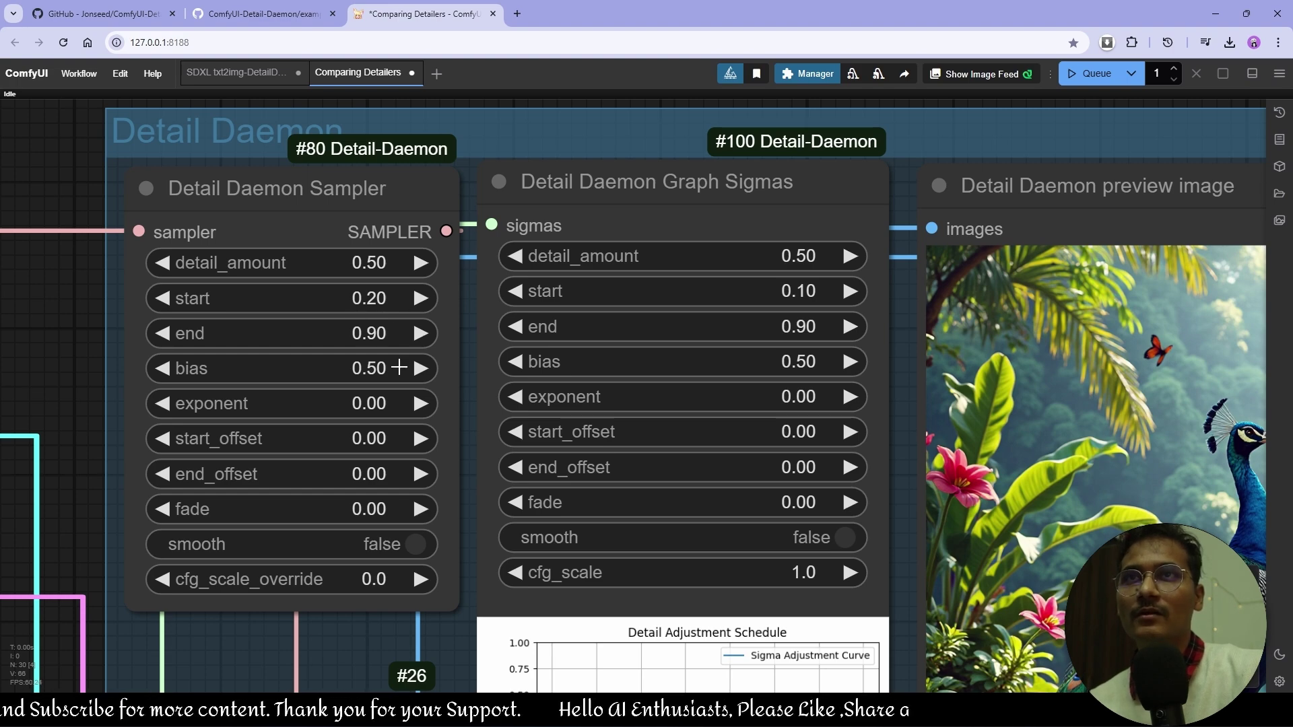
Compare the Detail Daemon image with the default output up close in that group's Compare with default node
drag(898, 372, 573, 306)
scroll(691, 403, down, 4)
drag(835, 452, 508, 371)
drag(574, 396, 164, 411)
scroll(547, 388, up, 5)
scroll(880, 360, up, 4)
drag(847, 351, 732, 168)
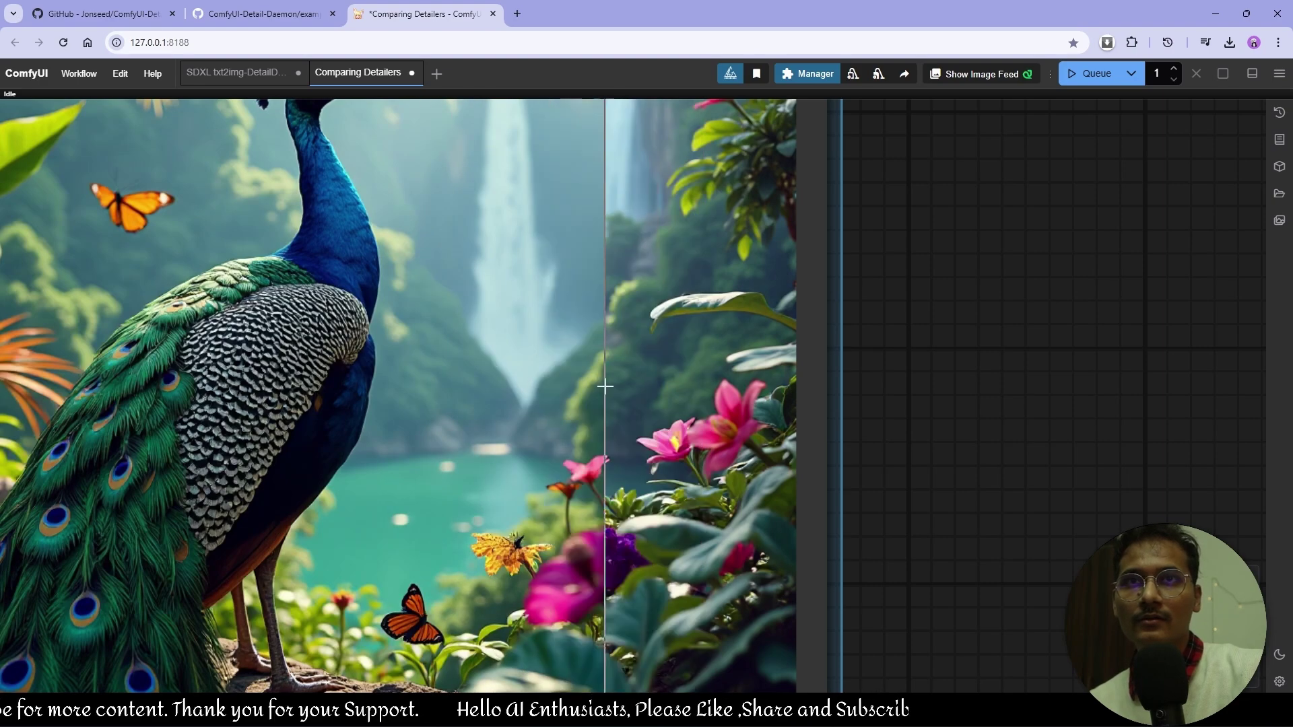
scroll(305, 239, up, 3)
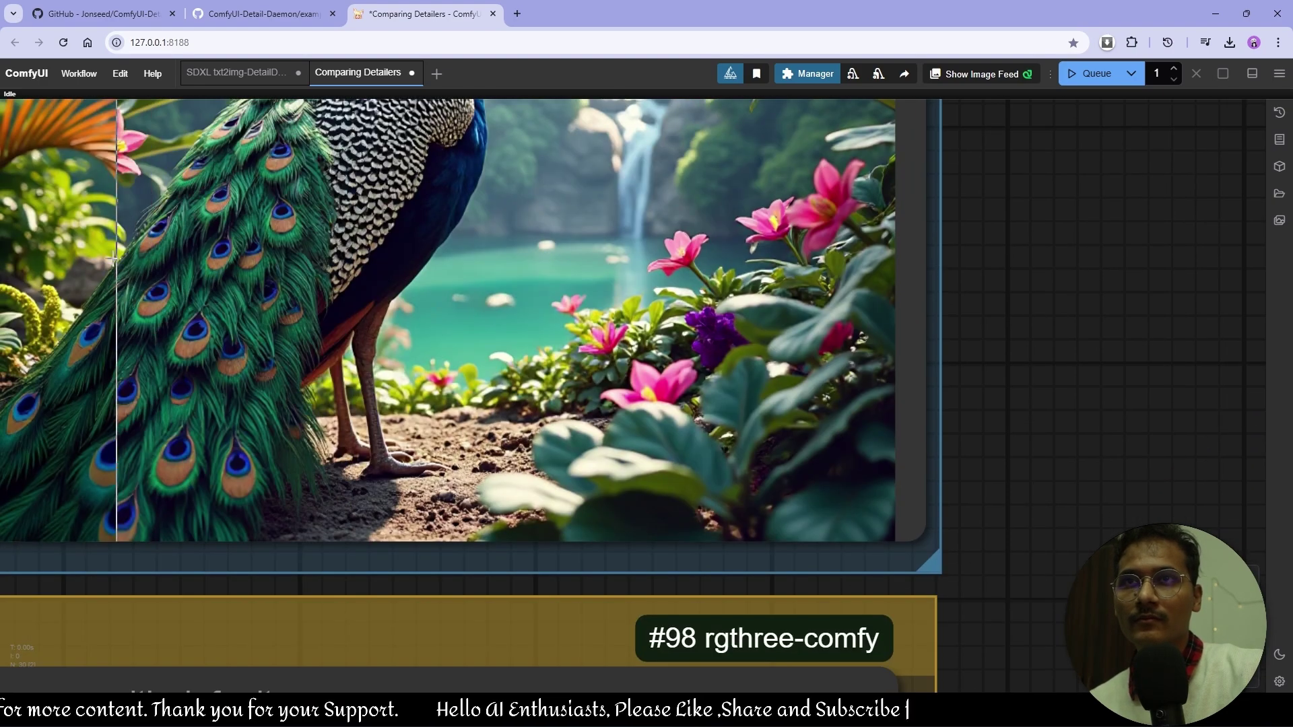
scroll(512, 404, down, 3)
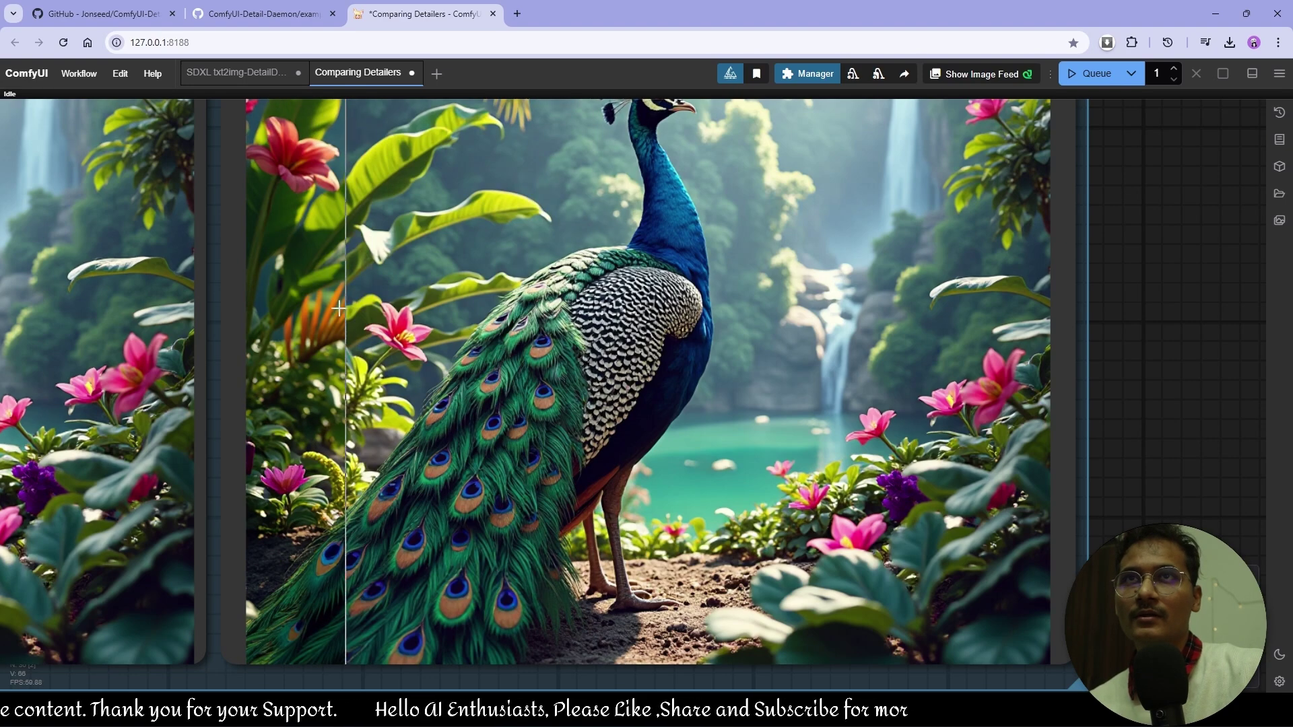
scroll(528, 416, up, 5)
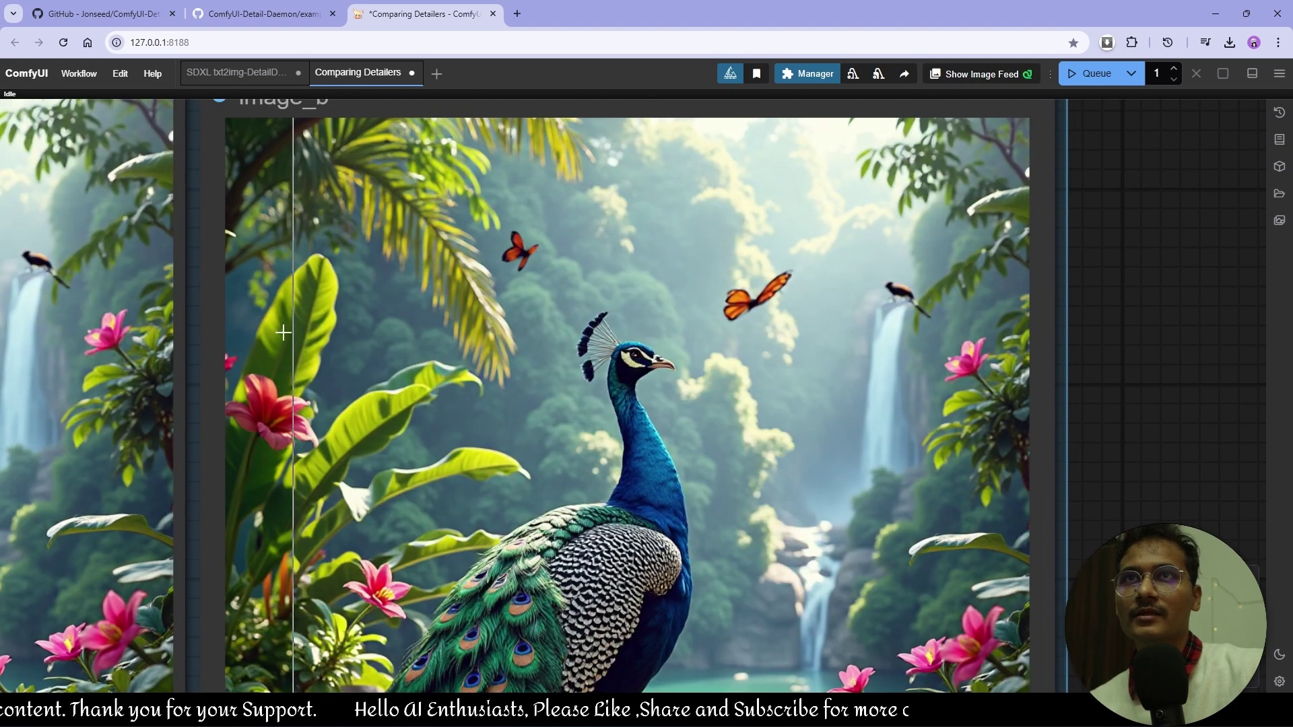
drag(535, 482, 619, 167)
Compare the Lying Sigma Sampler image with the default output up close in the Lying Sigmas group's comparison node
scroll(644, 290, down, 7)
scroll(646, 307, down, 3)
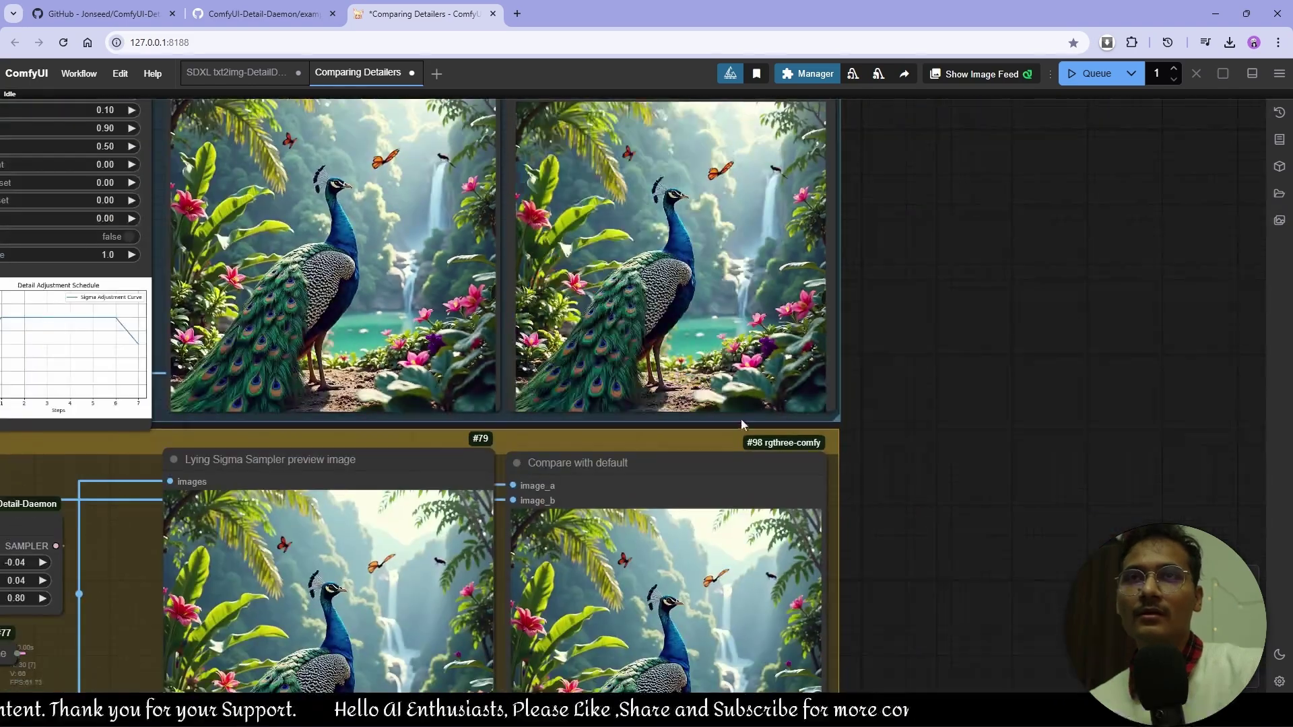
drag(695, 411, 1056, 244)
scroll(724, 460, down, 2)
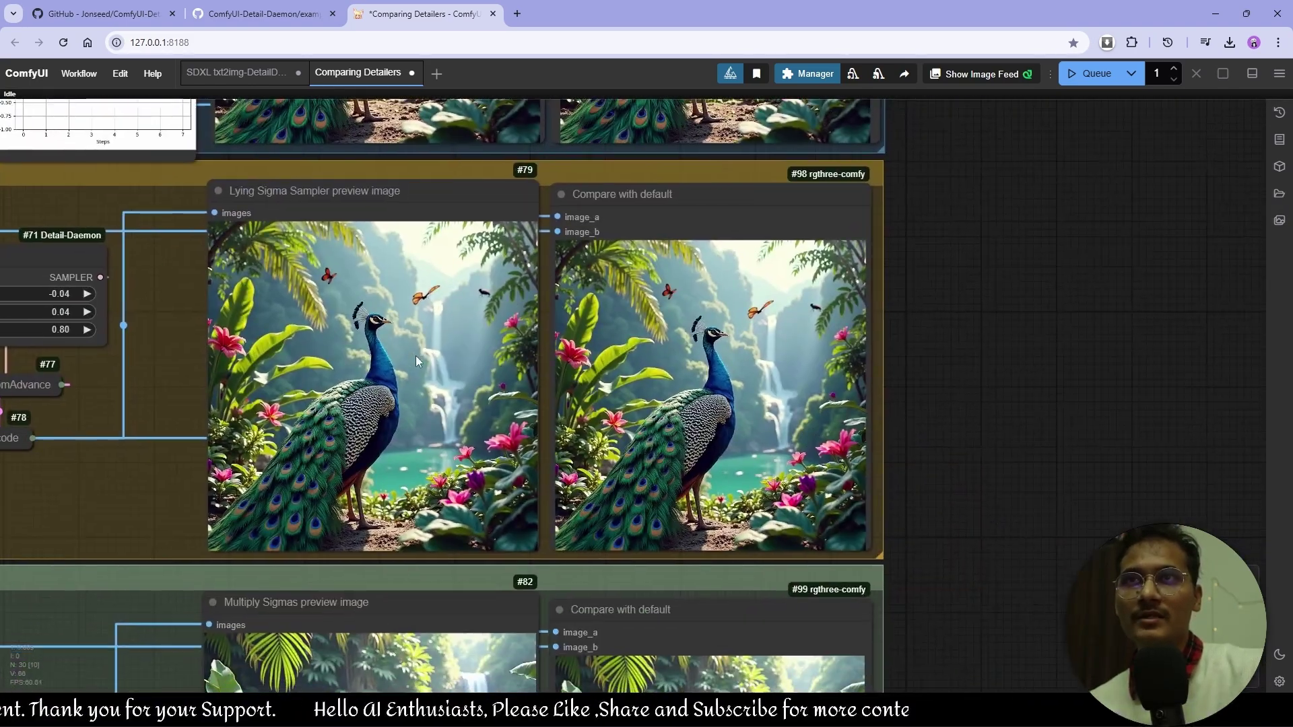
scroll(503, 317, up, 8)
scroll(504, 316, down, 5)
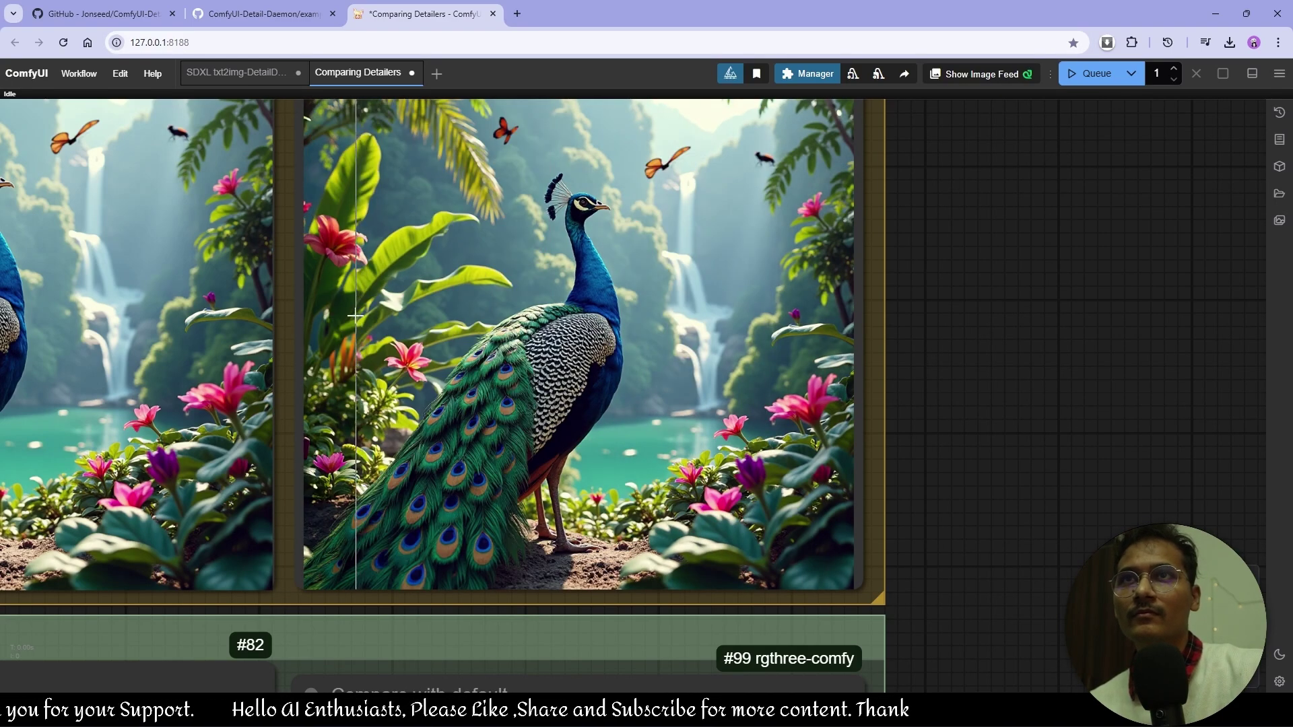
scroll(343, 283, up, 3)
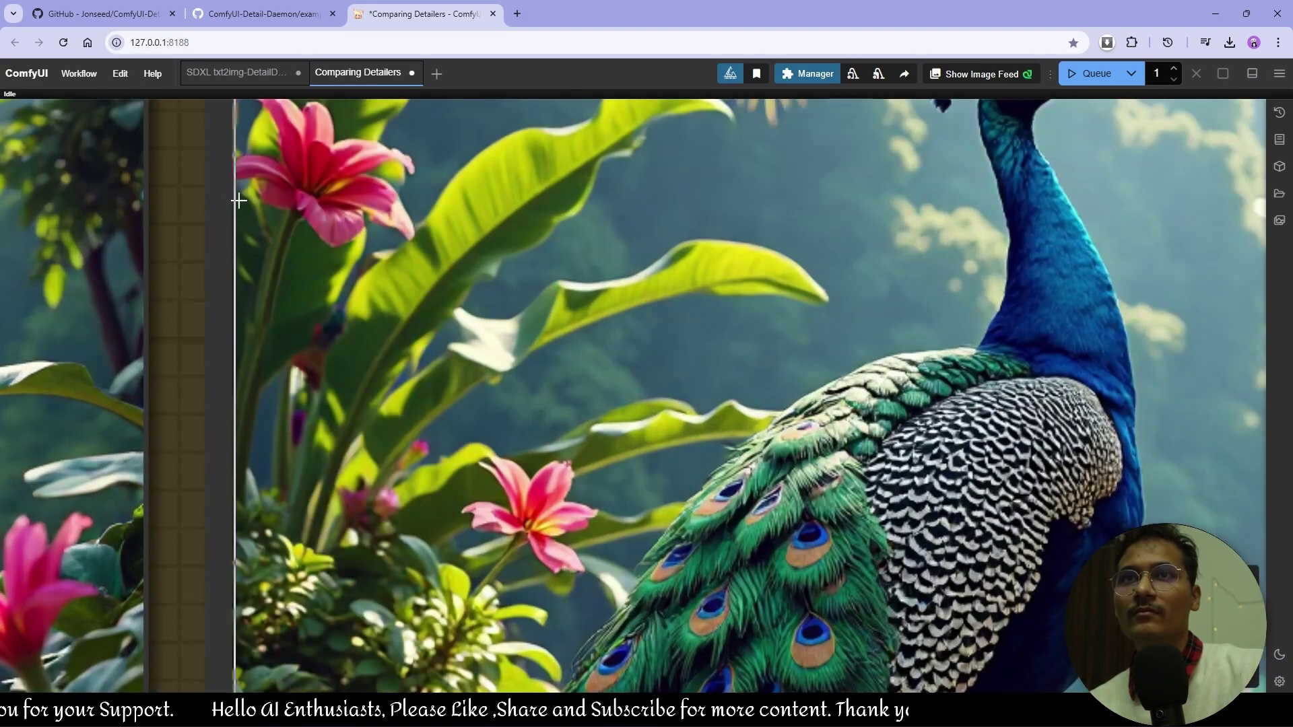
scroll(237, 438, down, 5)
View the Multiply Sigmas group's preview image alongside its comparison node and sigma settings
drag(396, 552, 505, 142)
drag(559, 572, 554, 283)
drag(738, 317, 894, 476)
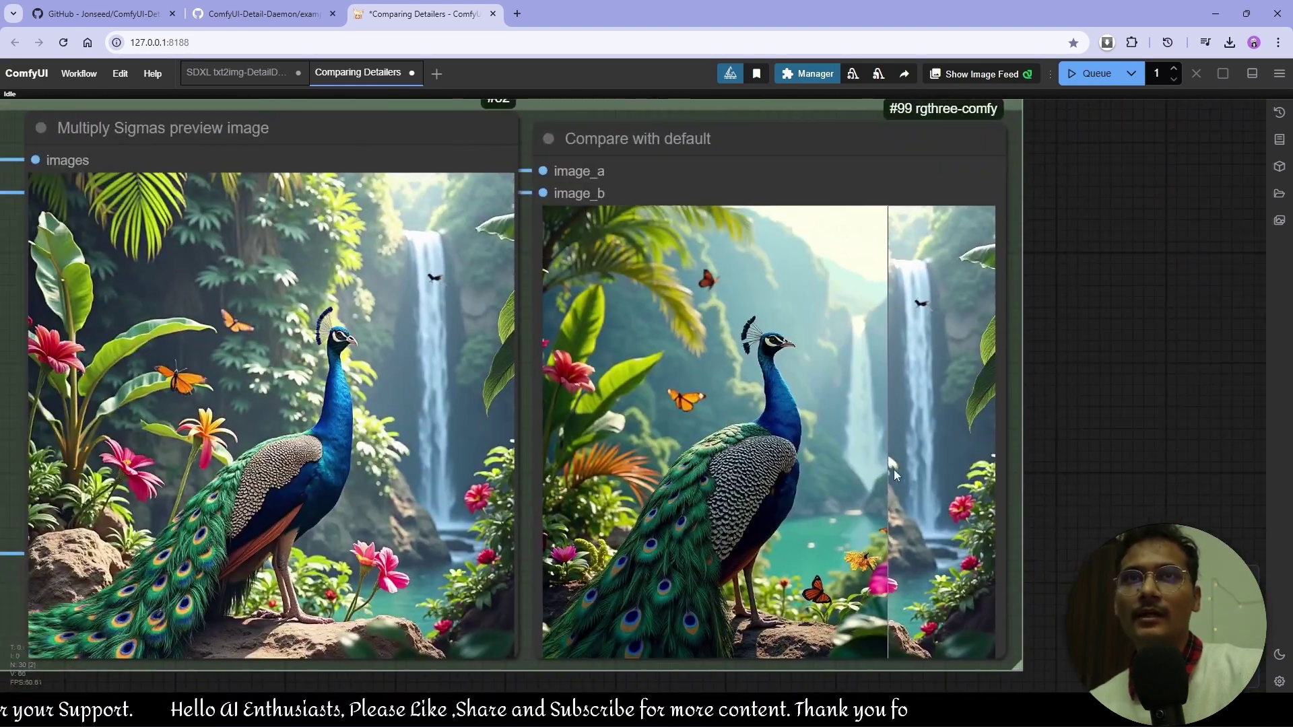
scroll(896, 475, down, 3)
scroll(730, 418, left, 4)
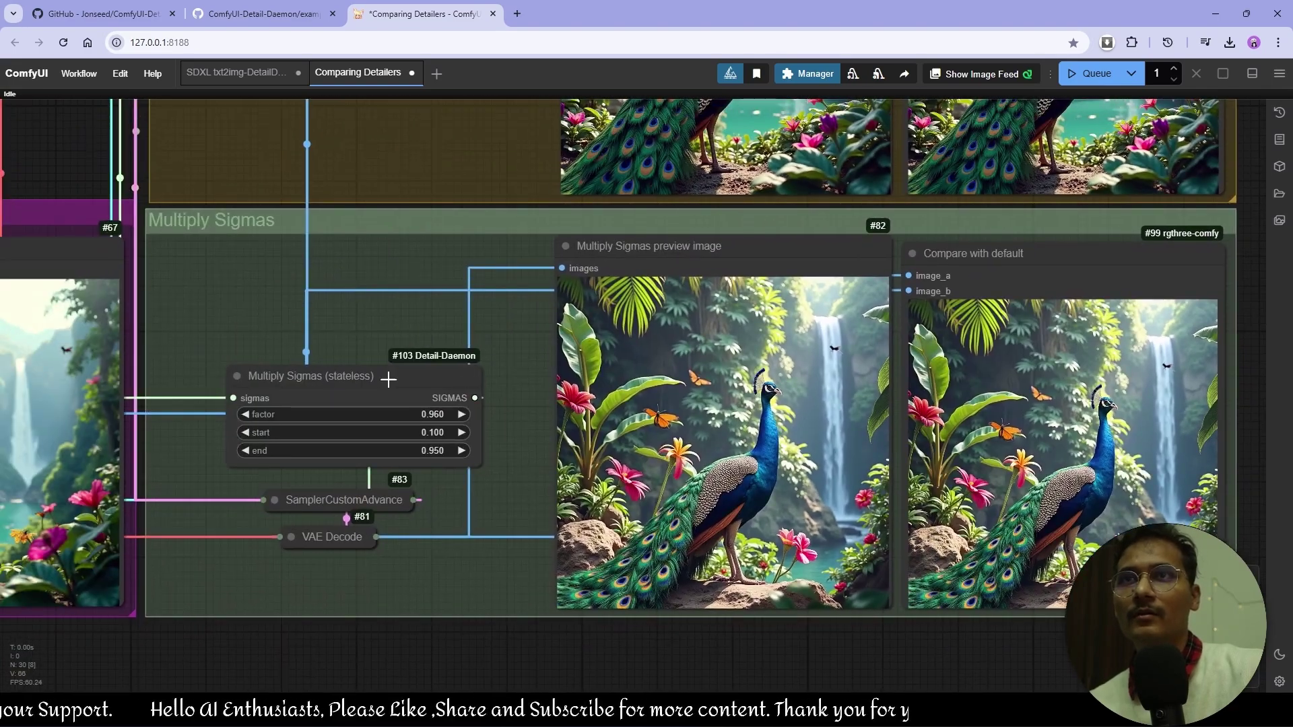
scroll(741, 404, left, 8)
Compare the Multiply Sigmas image with the default output up close, checking foliage, waterfall and peacock detail
scroll(677, 417, up, 5)
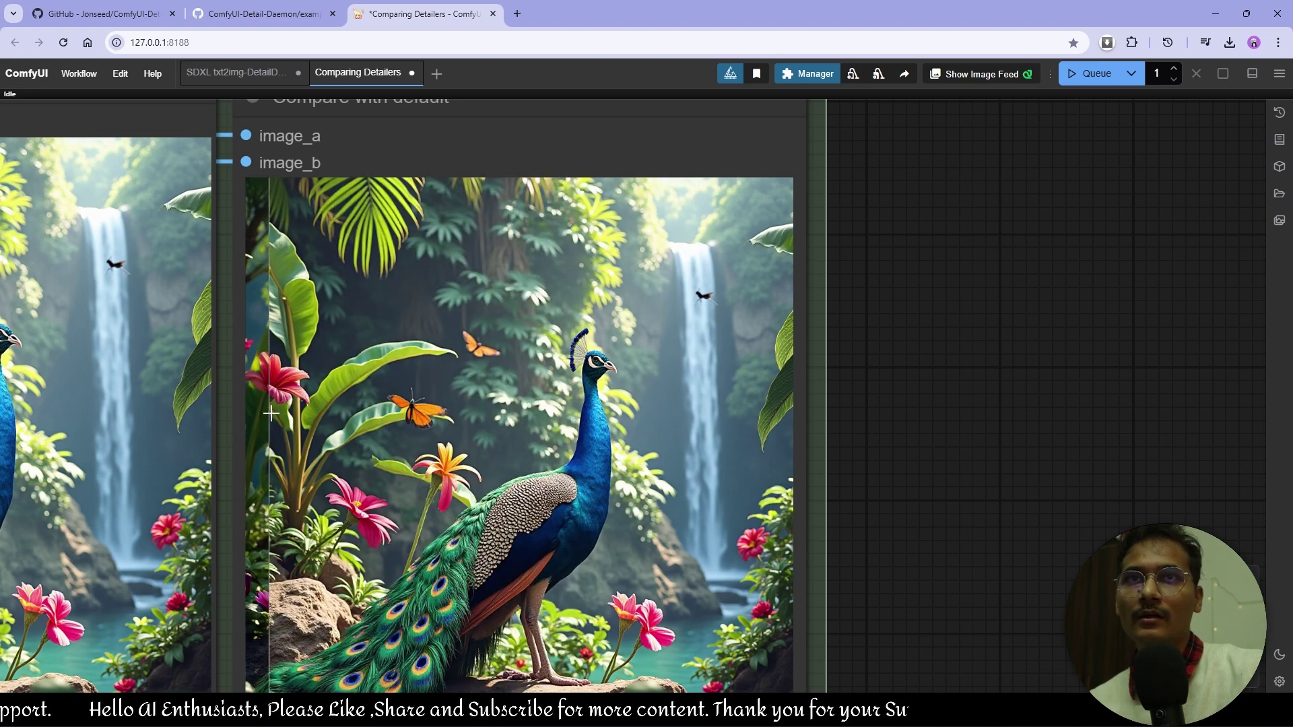
scroll(283, 350, down, 2)
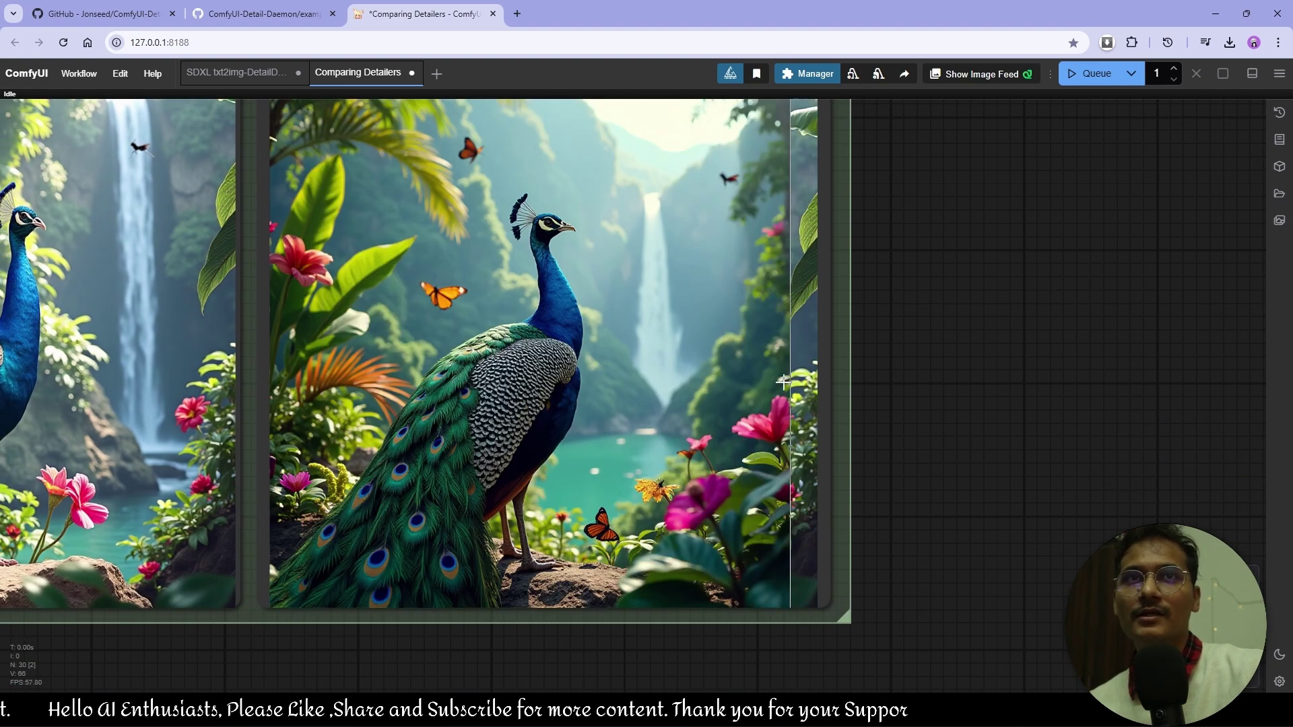
scroll(431, 417, up, 3)
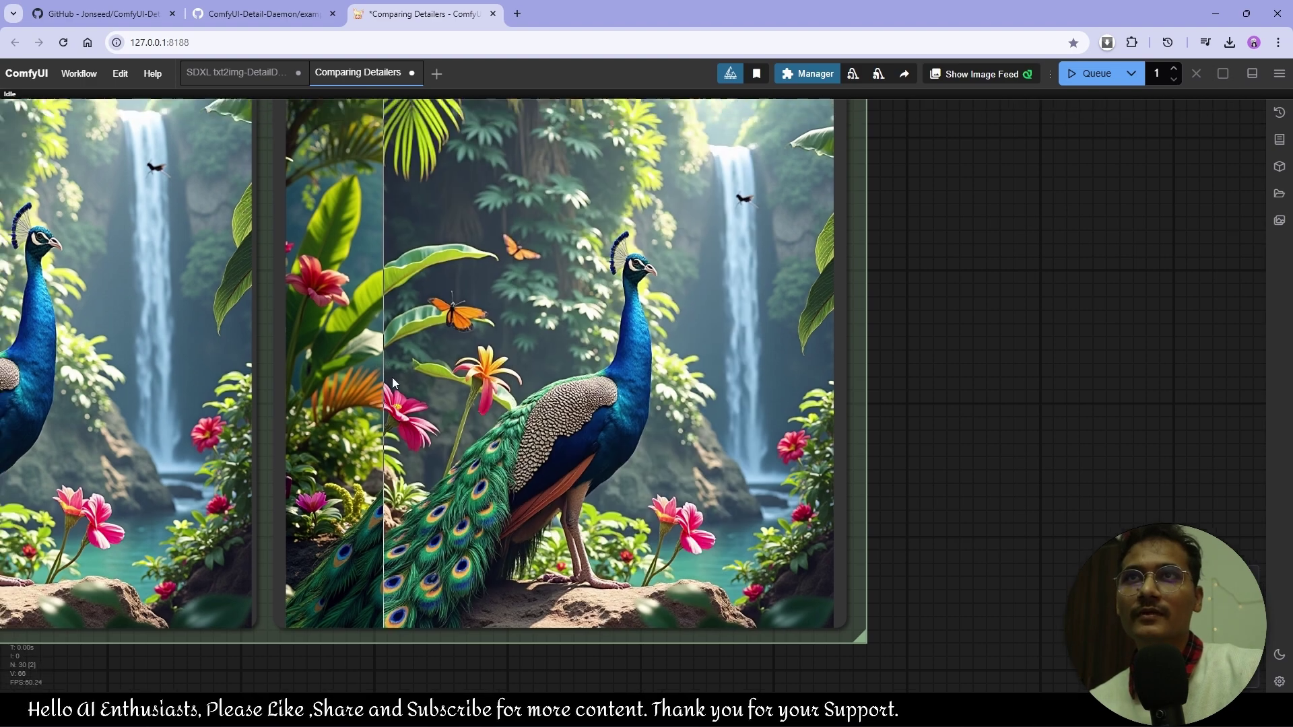
drag(386, 461, 383, 461)
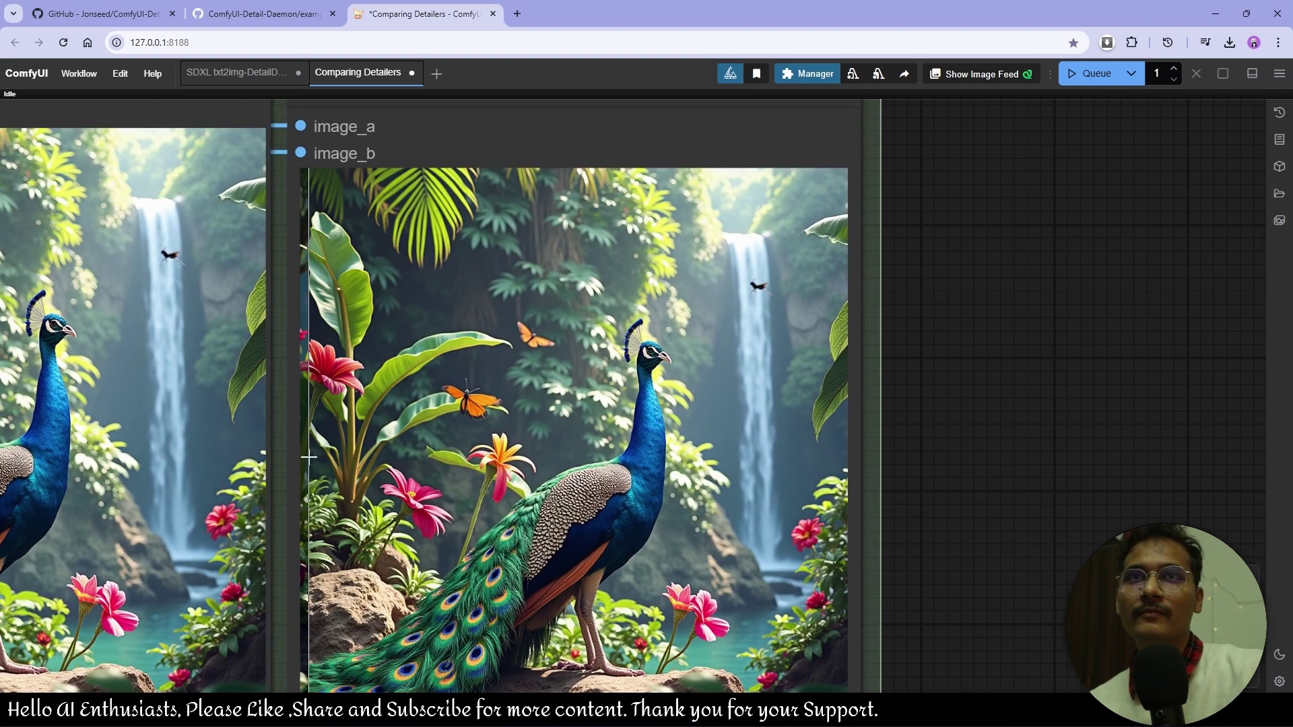
scroll(316, 444, down, 3)
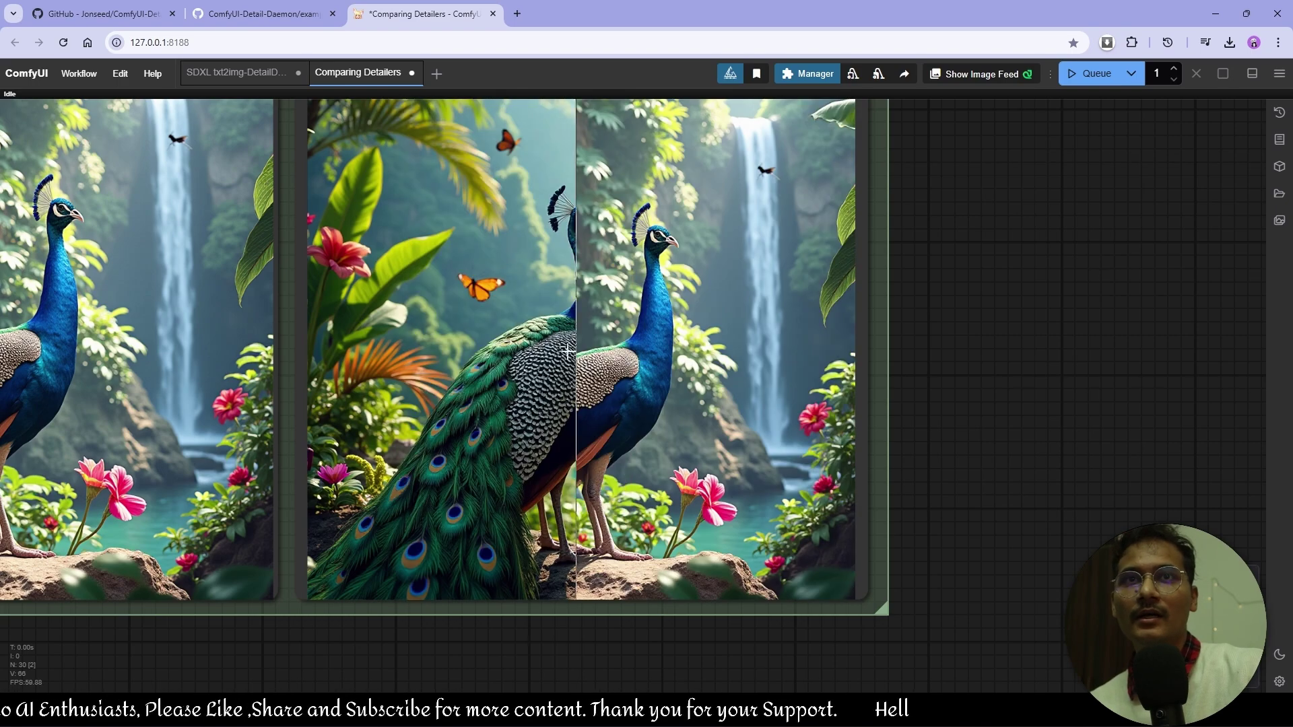
scroll(299, 350, down, 6)
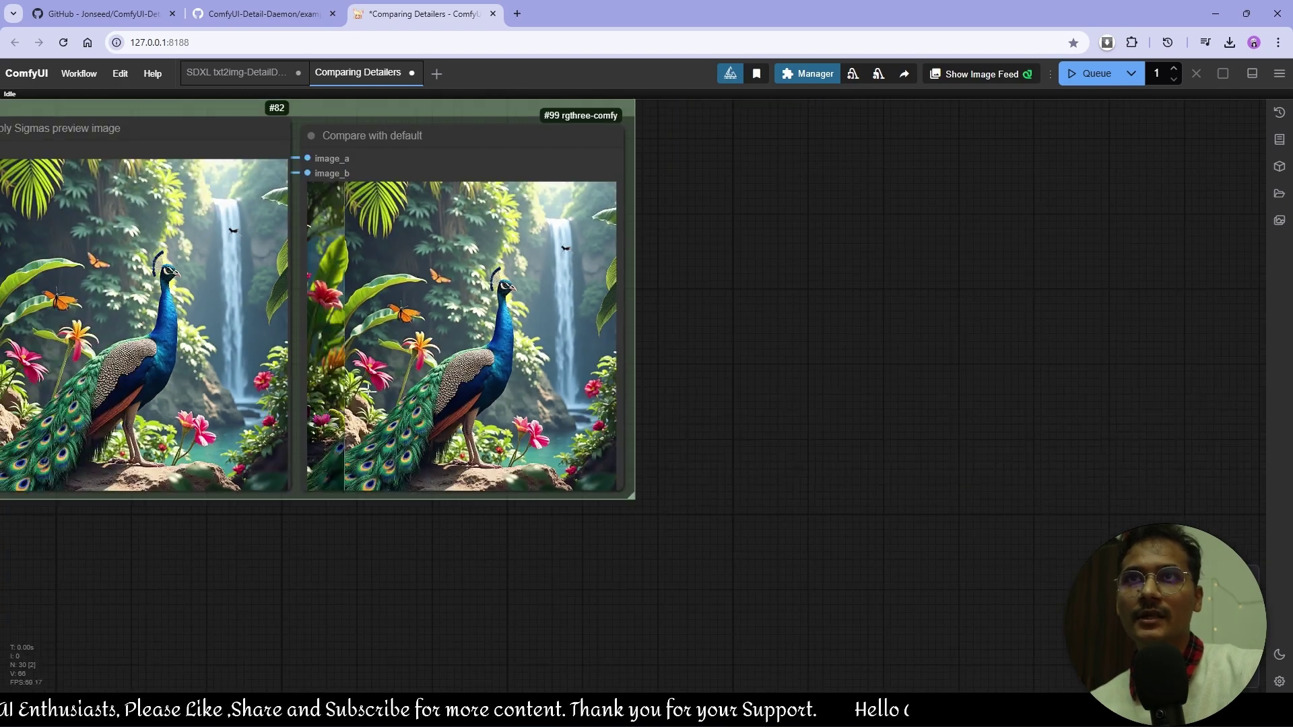
Review the whole comparison workflow, viewing the default, Detail Daemon, Lying Sigmas and Multiply Sigmas results together
drag(416, 364, 953, 354)
scroll(675, 482, down, 6)
scroll(675, 482, down, 5)
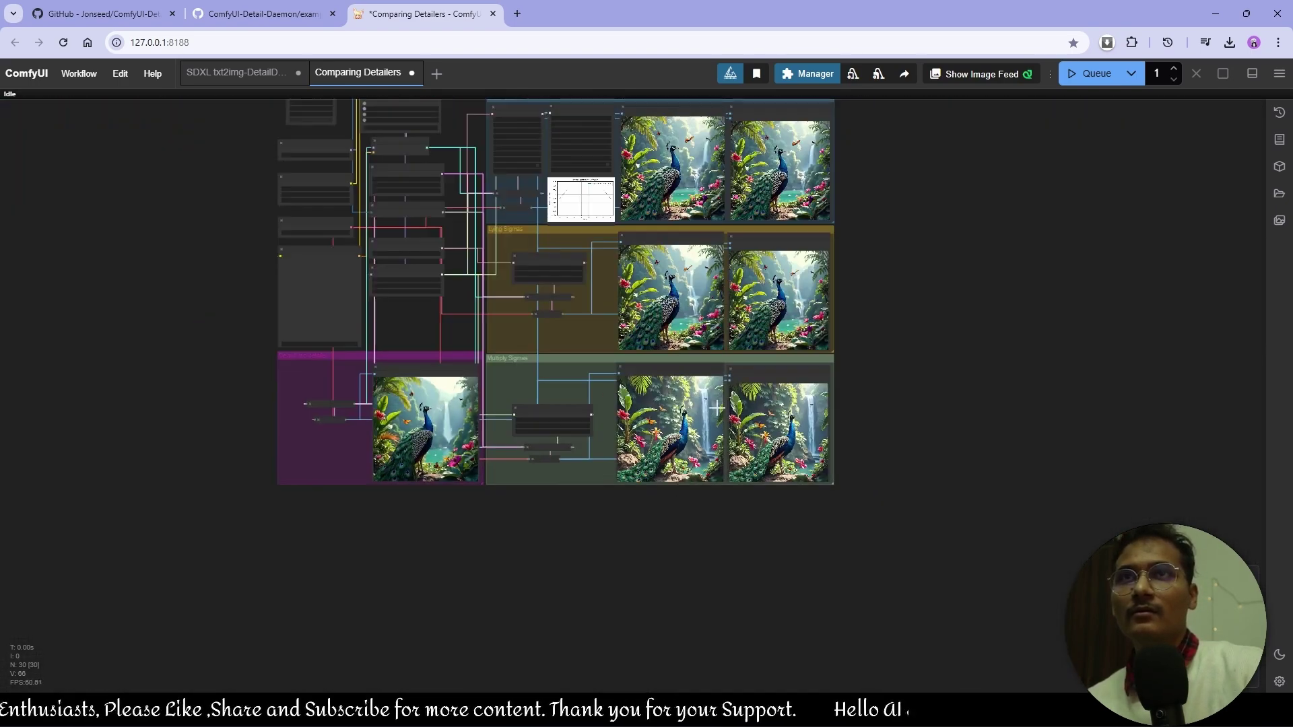
scroll(612, 340, up, 6)
scroll(652, 389, down, 5)
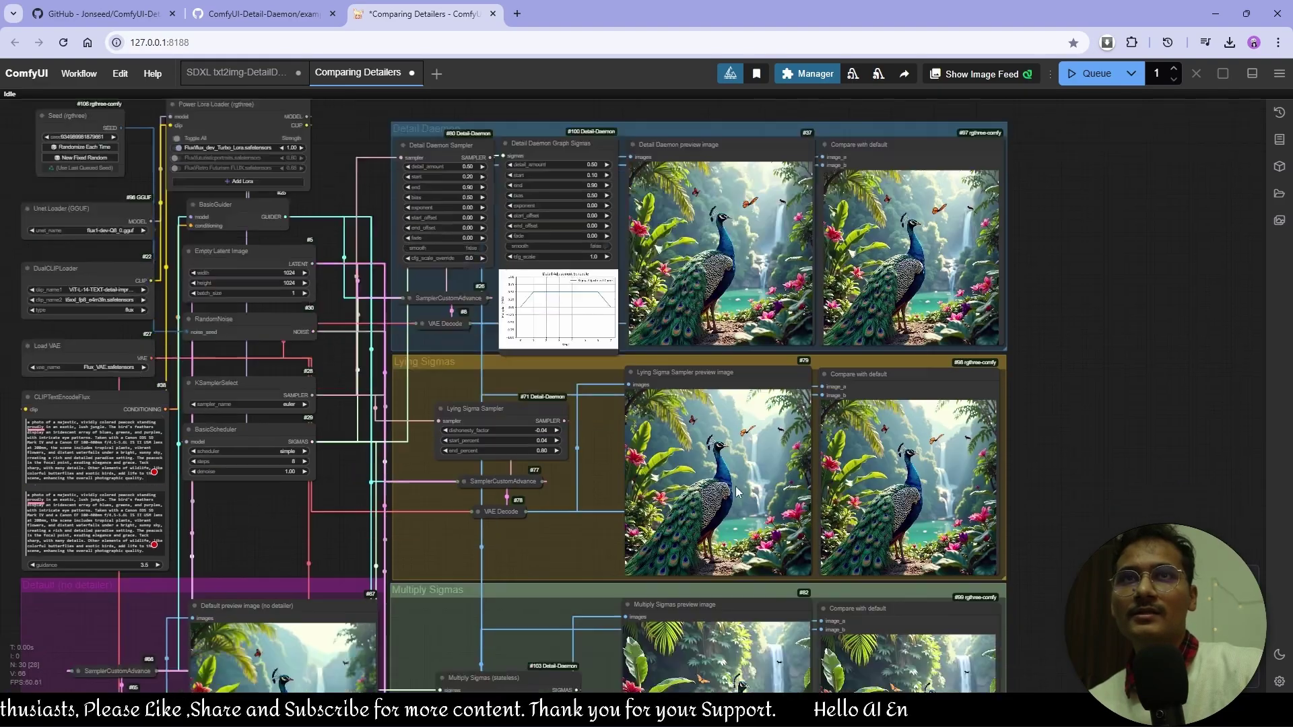
drag(262, 471, 225, 505)
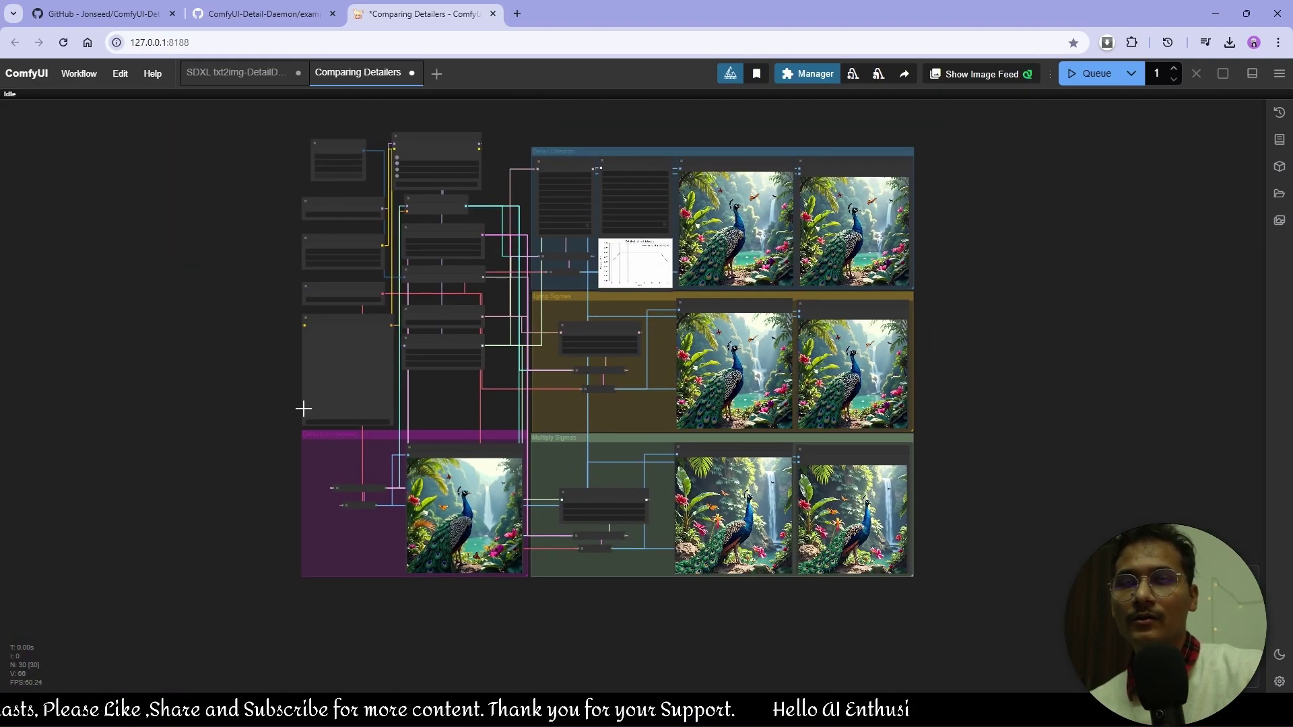
drag(269, 327, 13, 462)
scroll(216, 407, up, 6)
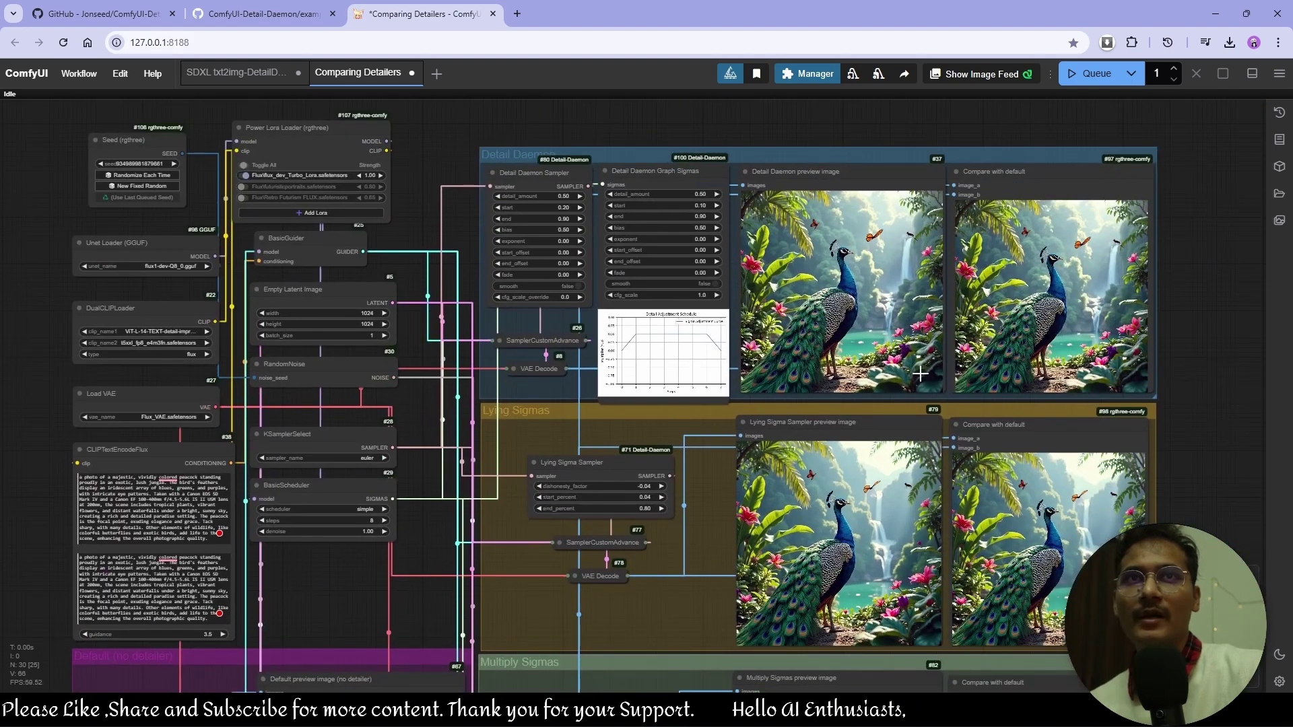
drag(413, 503, 413, 430)
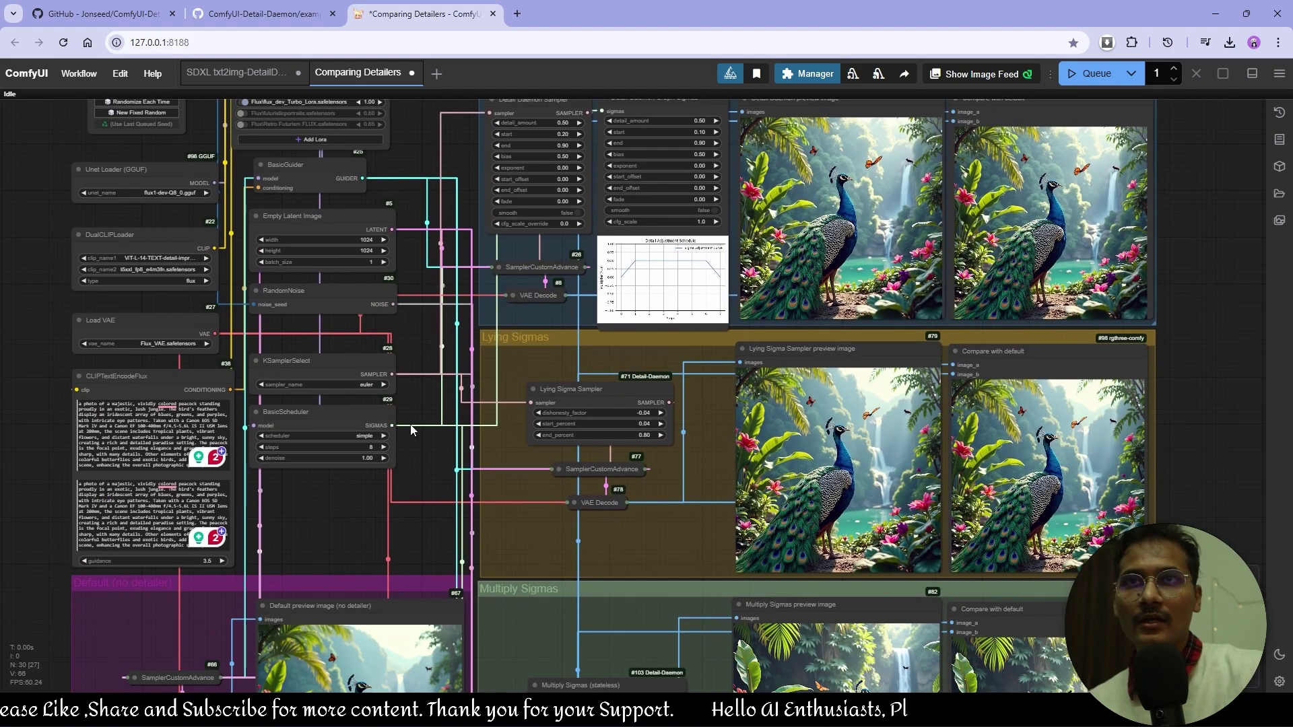
scroll(429, 496, down, 5)
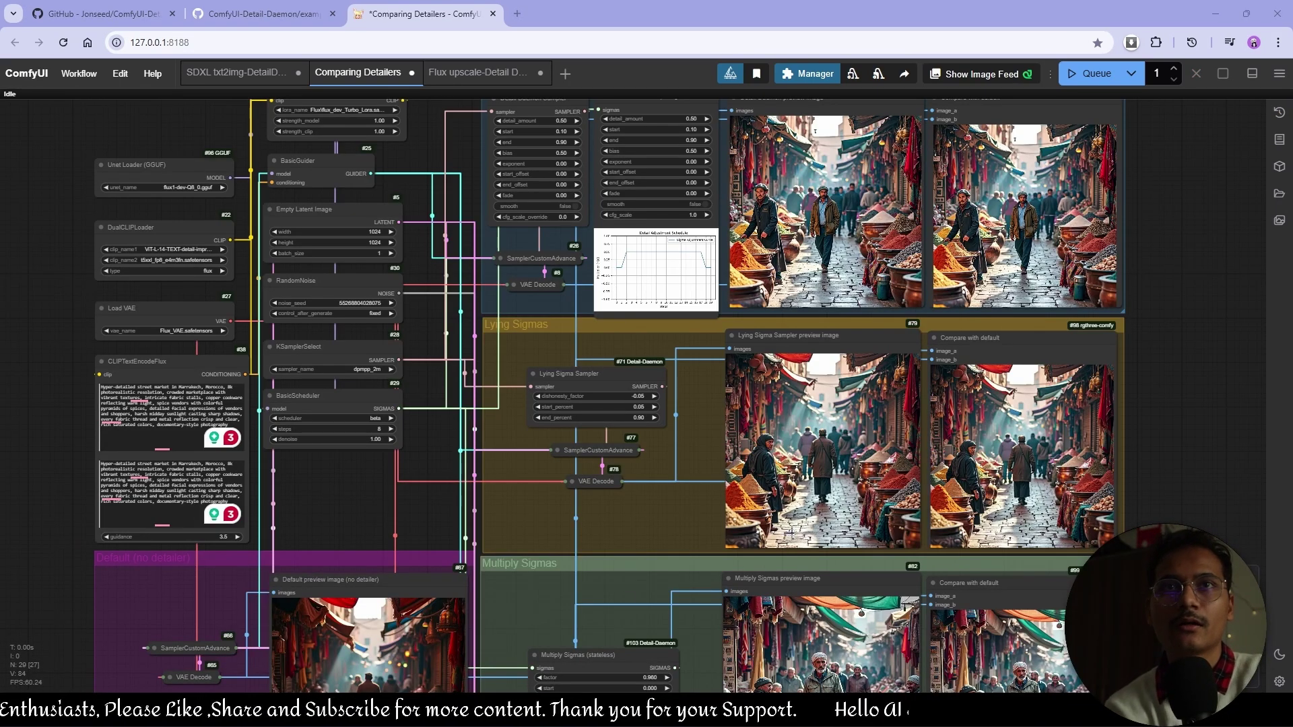
Compare the Detail Daemon street-market image with the default output up close, checking the spice piles and copper pots
drag(851, 474, 957, 293)
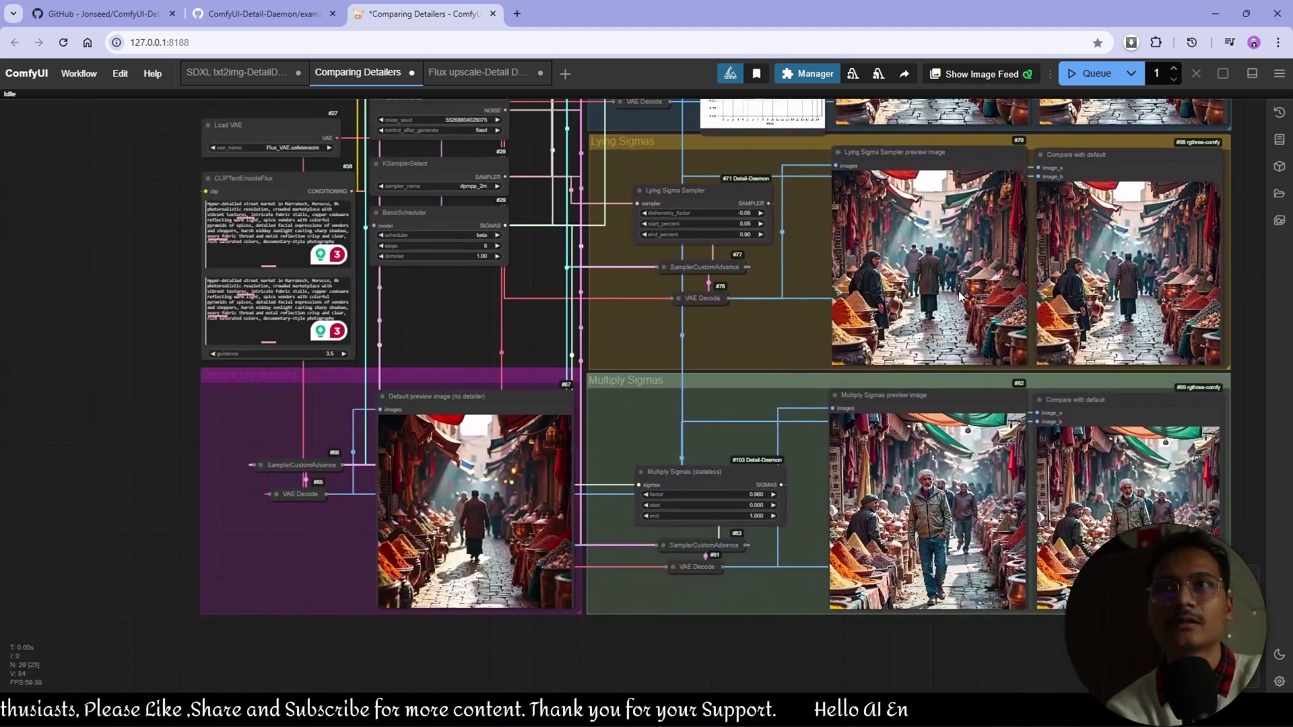
scroll(462, 513, up, 7)
scroll(478, 542, down, 7)
drag(1083, 266, 660, 576)
scroll(442, 341, up, 4)
scroll(636, 366, up, 5)
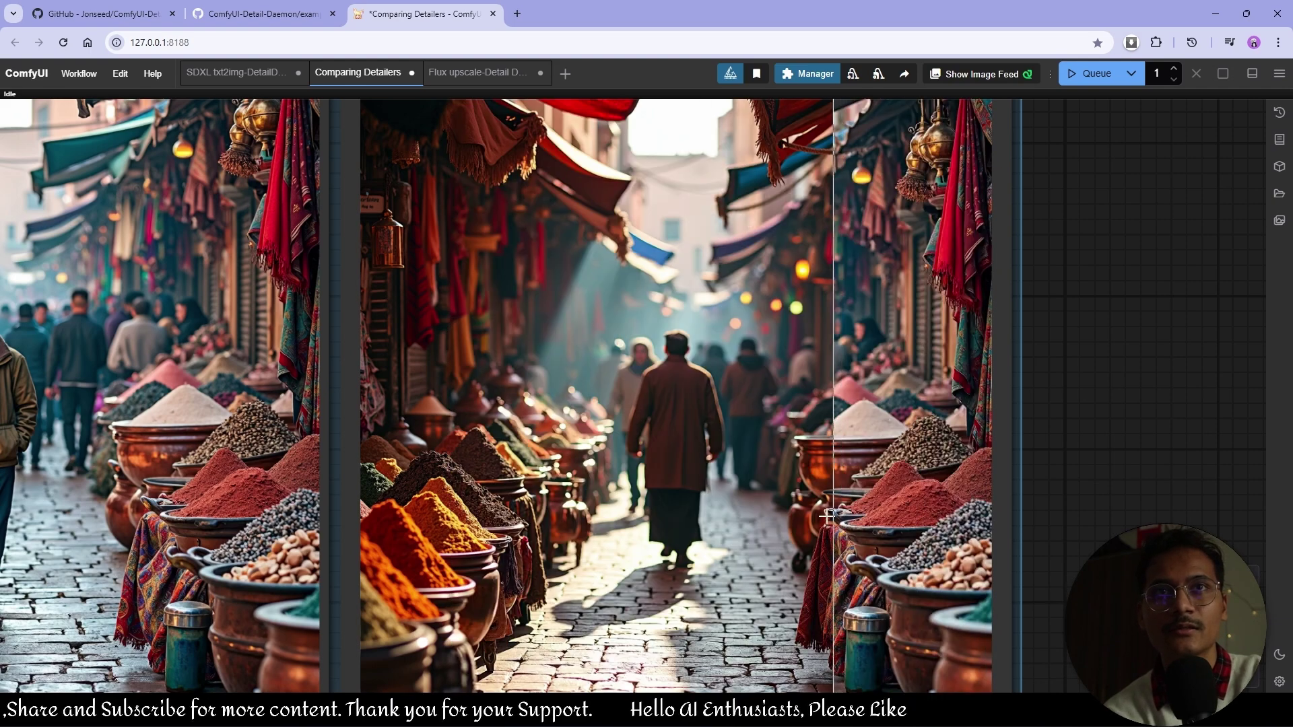
scroll(827, 516, up, 10)
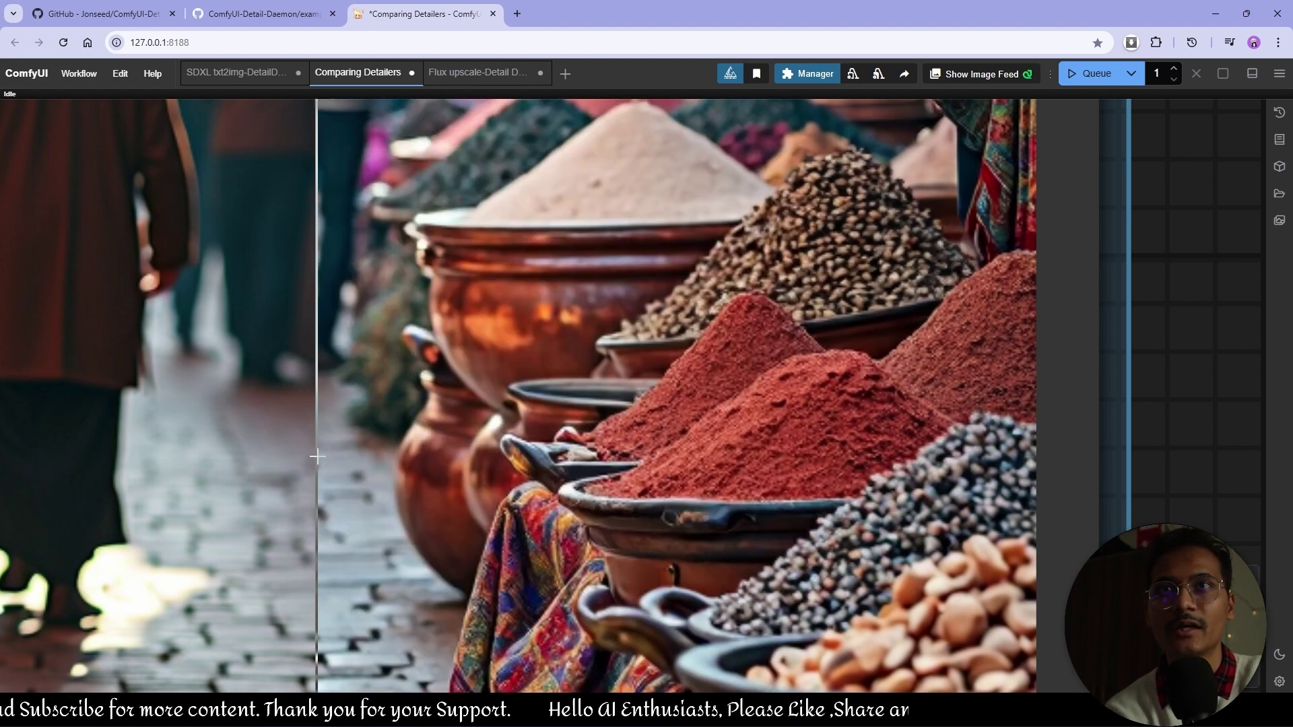
scroll(557, 228, down, 3)
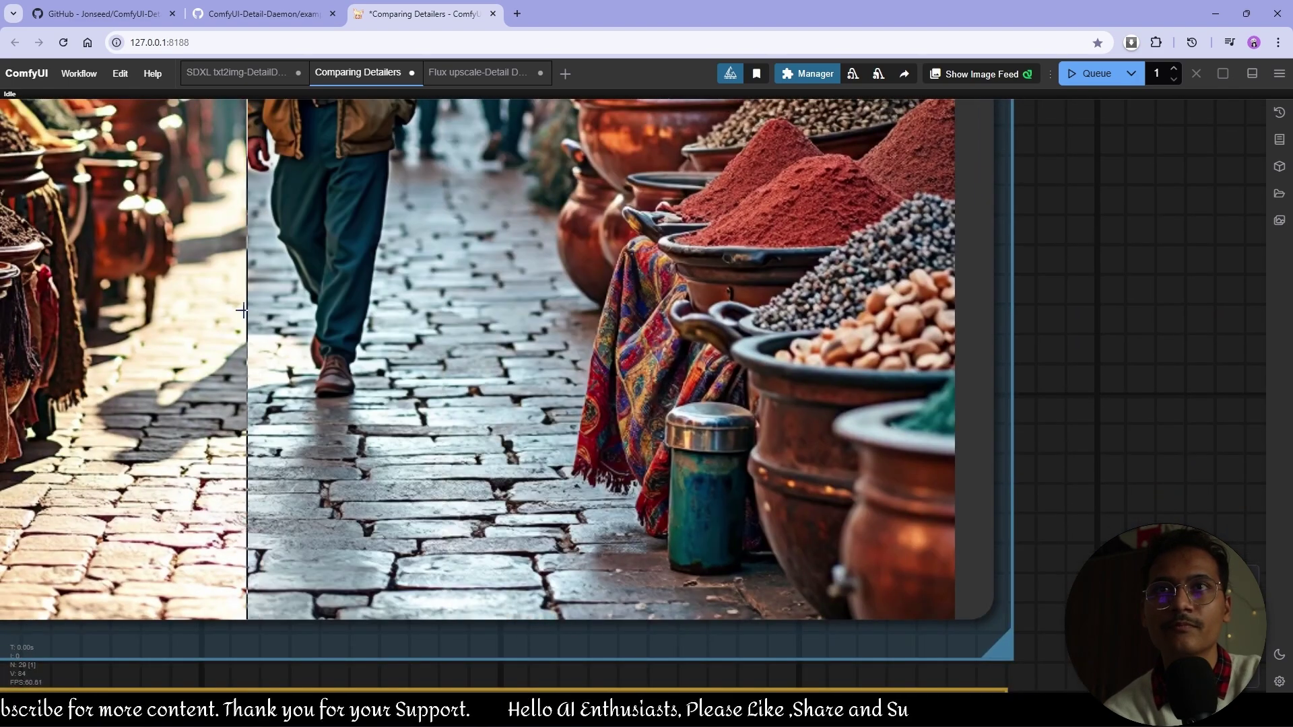
Examine the vendor, walking man and cobblestones in the Detail Daemon comparison against the default market image
drag(253, 345, 755, 450)
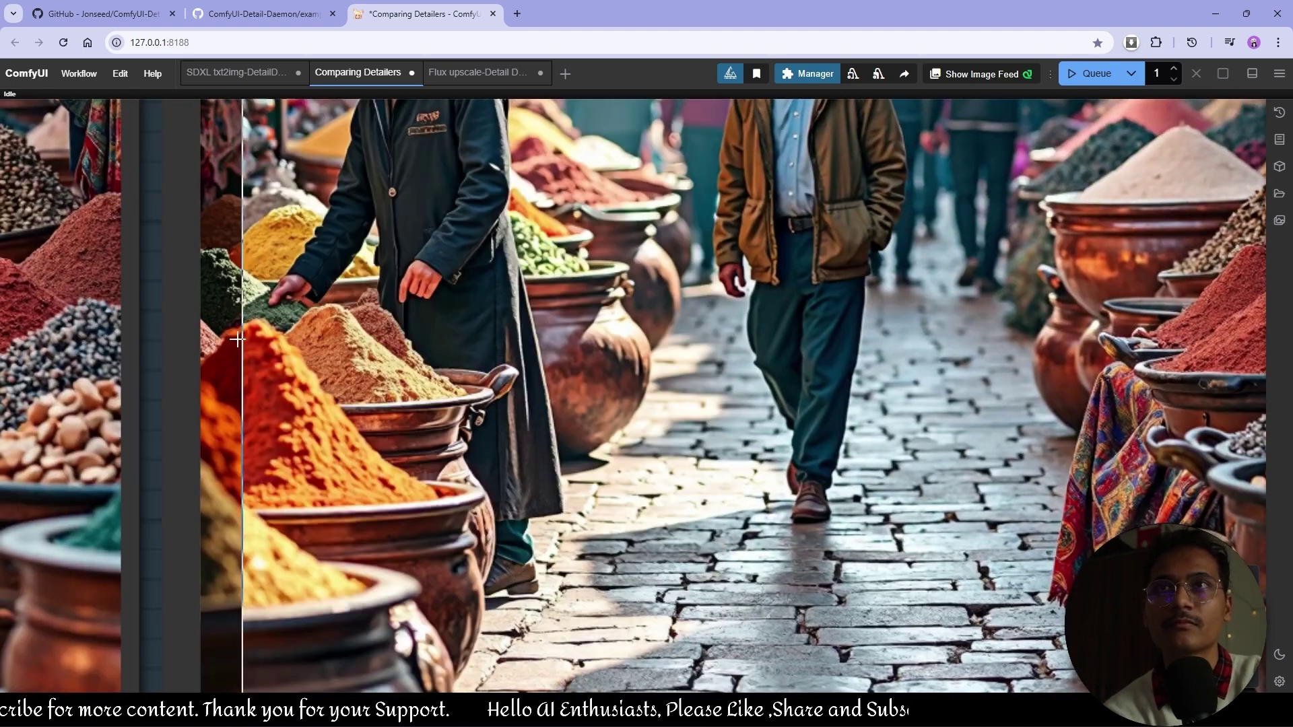
scroll(629, 323, down, 5)
scroll(349, 296, up, 5)
scroll(350, 297, up, 8)
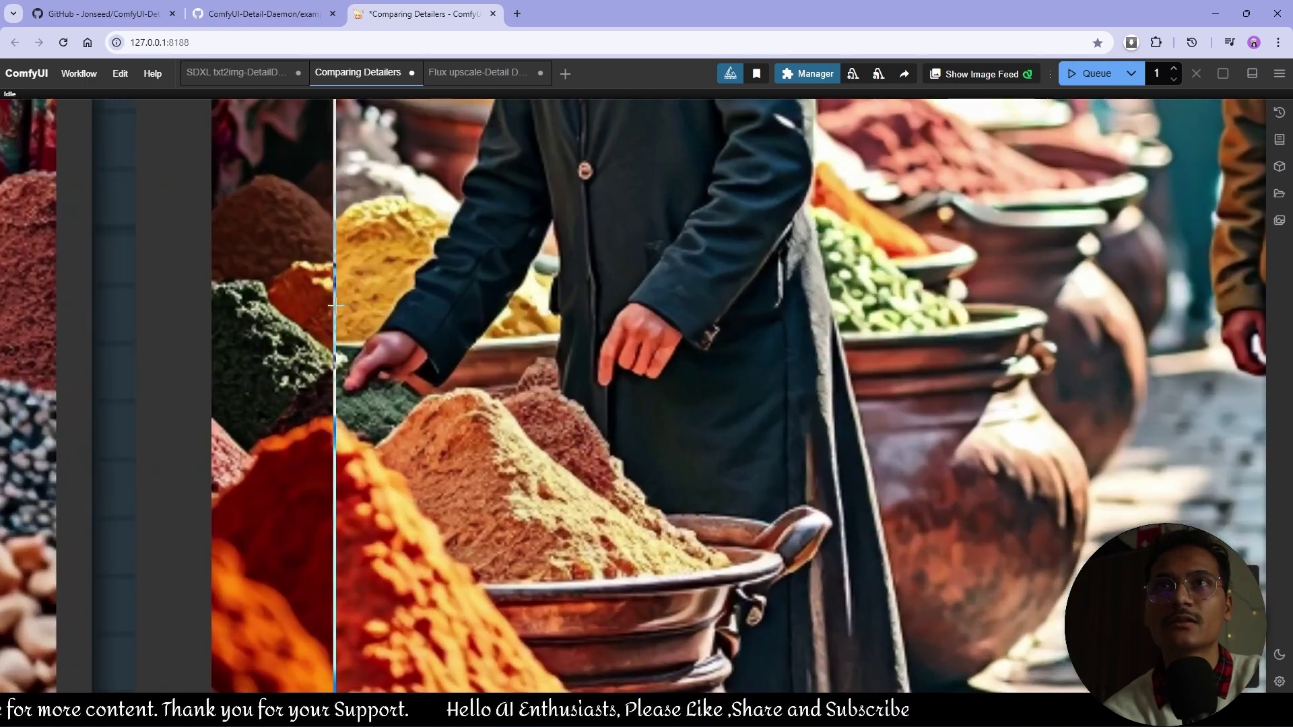
scroll(290, 323, down, 3)
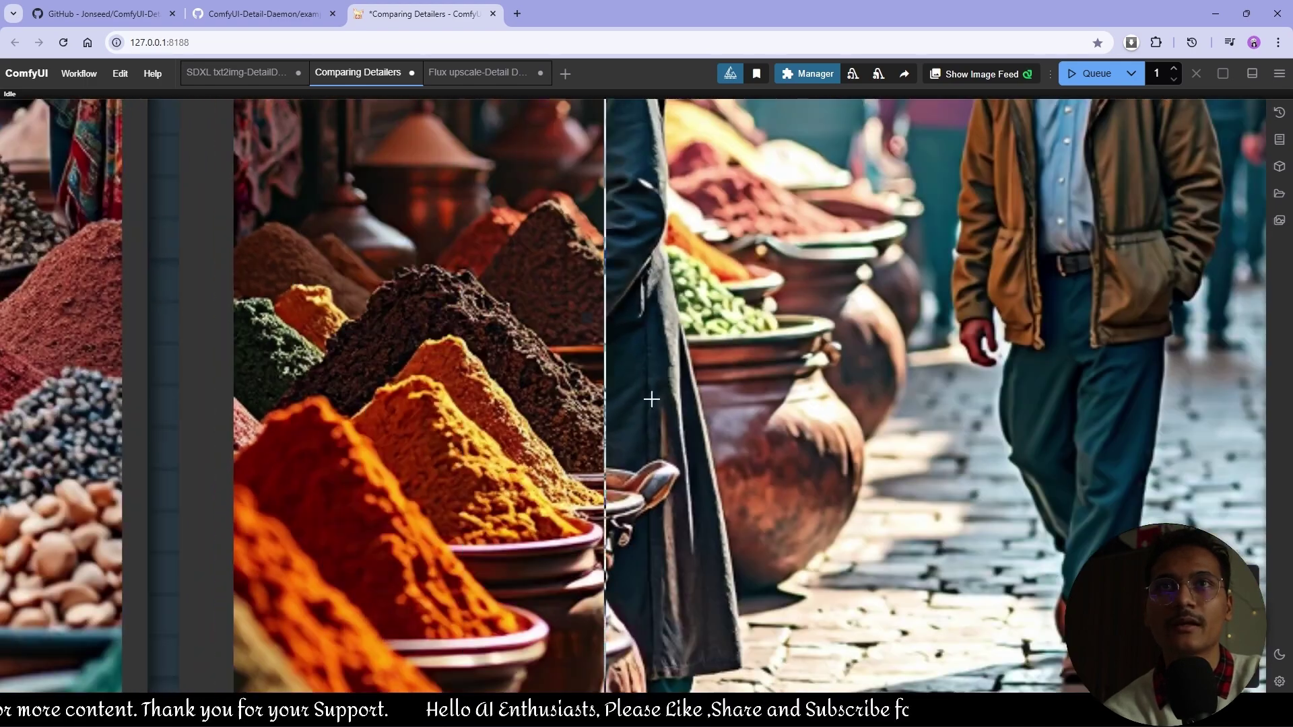
scroll(1062, 404, down, 4)
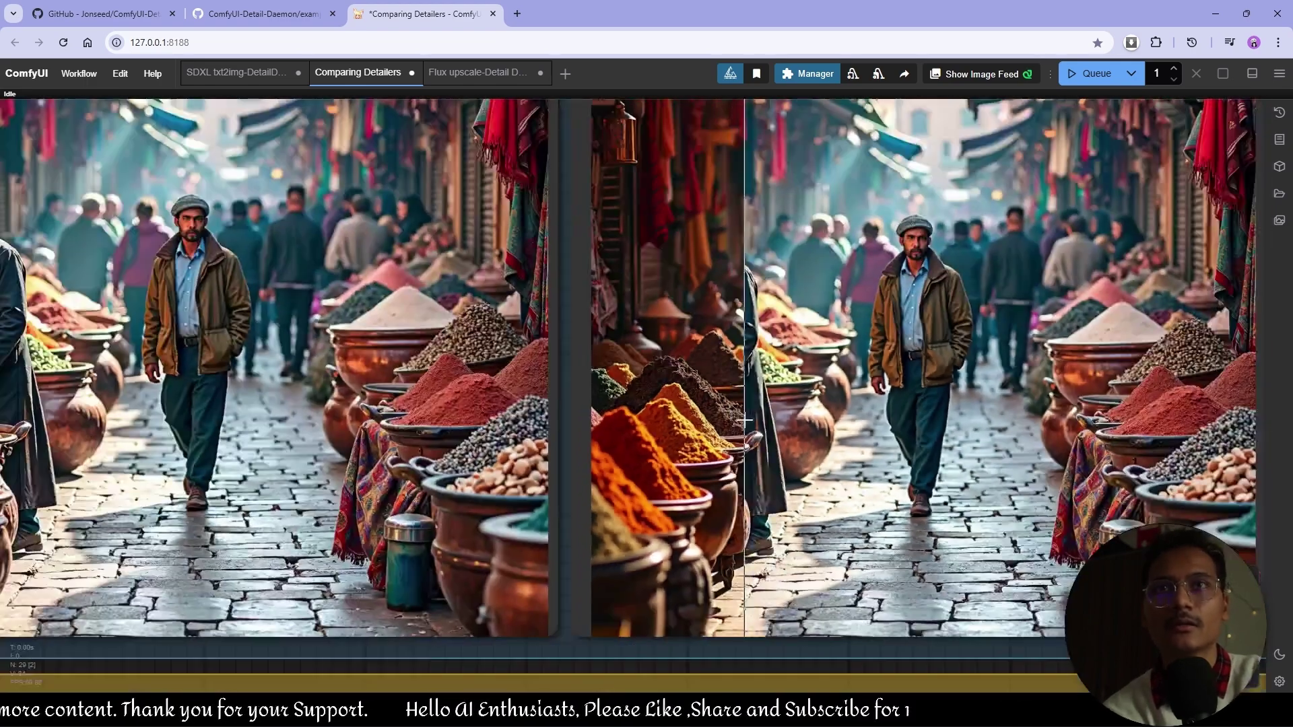
scroll(842, 418, down, 3)
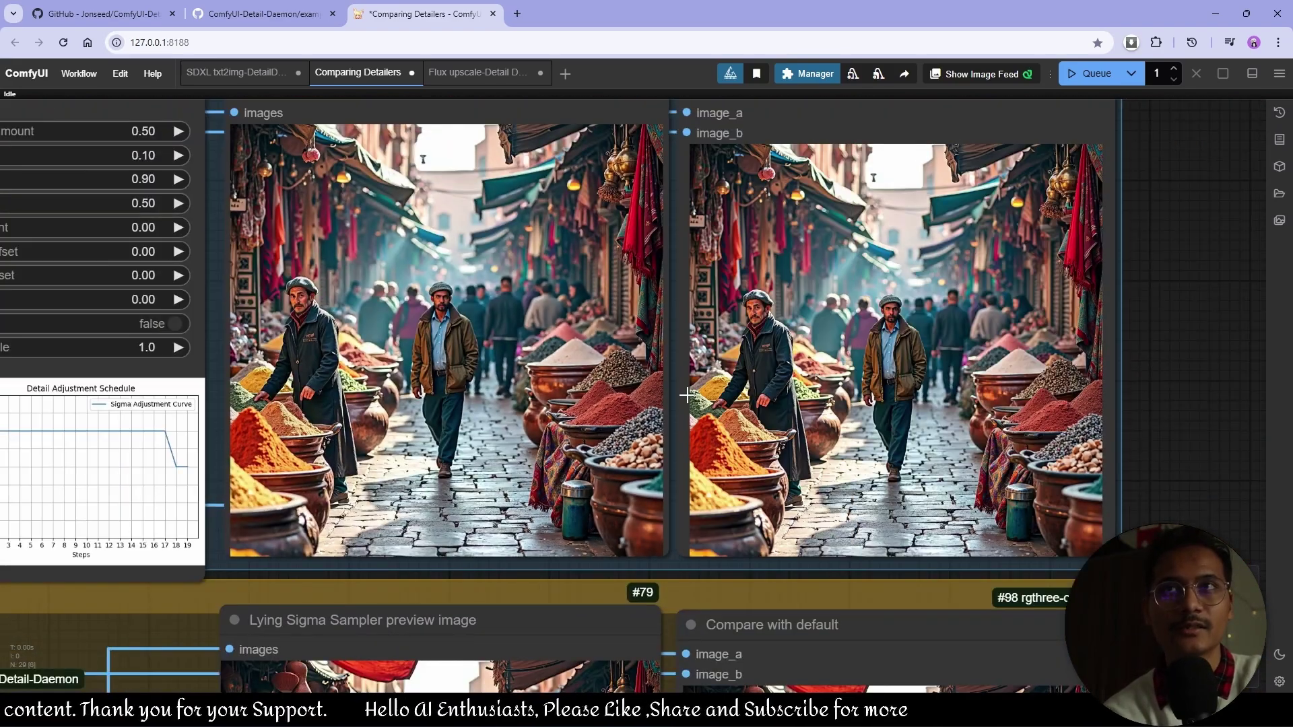
Inspect the Lying Sigma Sampler settings and compare its street-market image with the default output up close
scroll(783, 325, down, 5)
scroll(785, 472, up, 10)
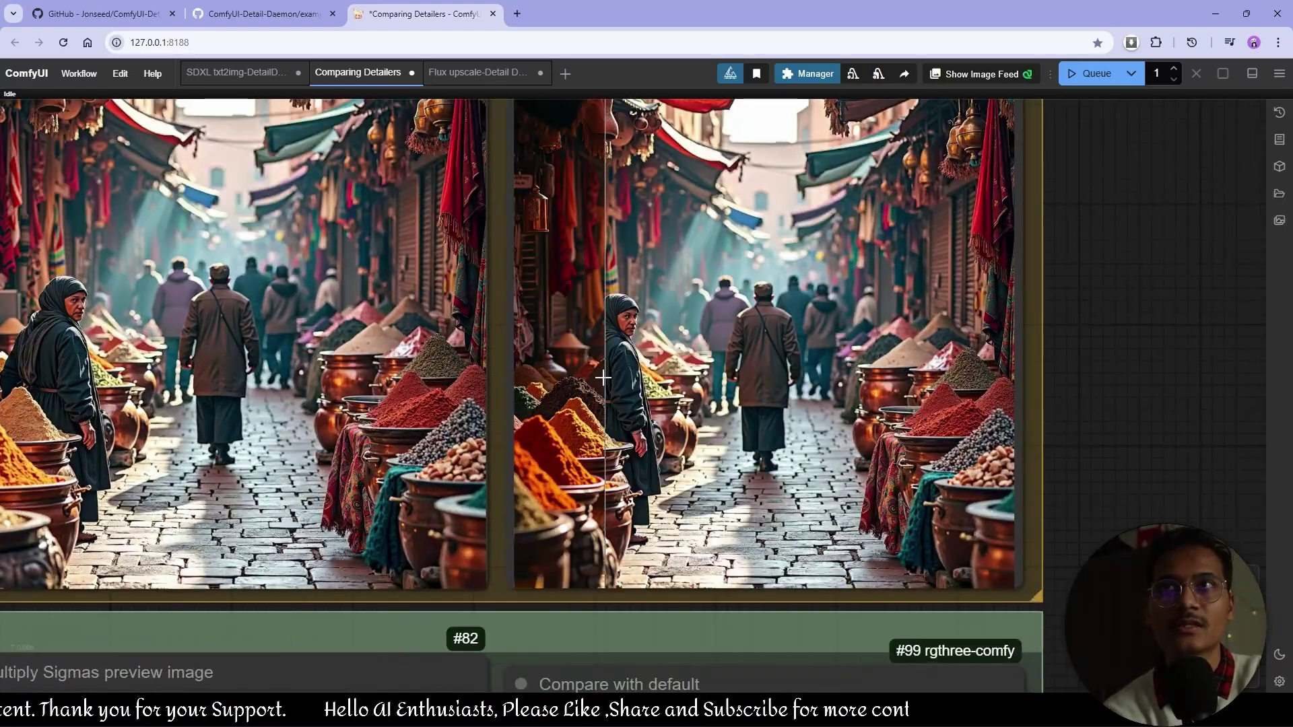
drag(308, 389, 473, 389)
scroll(473, 389, down, 5)
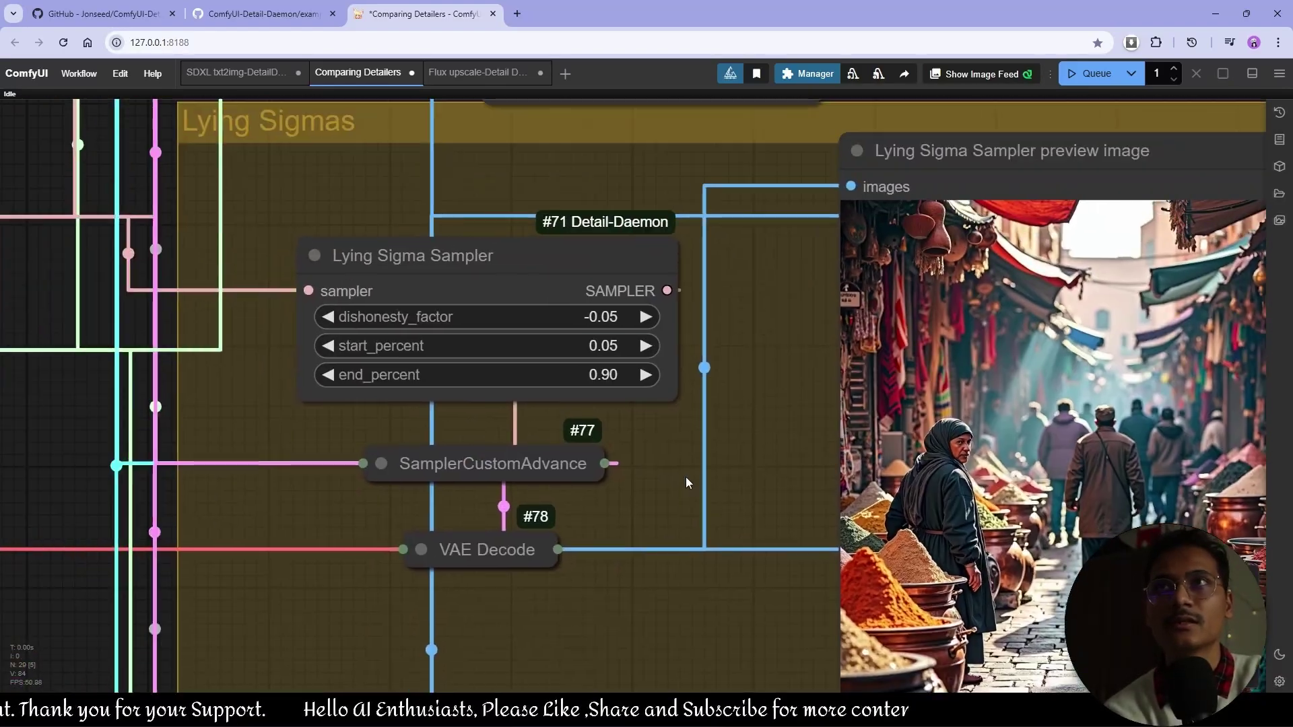
scroll(784, 450, up, 8)
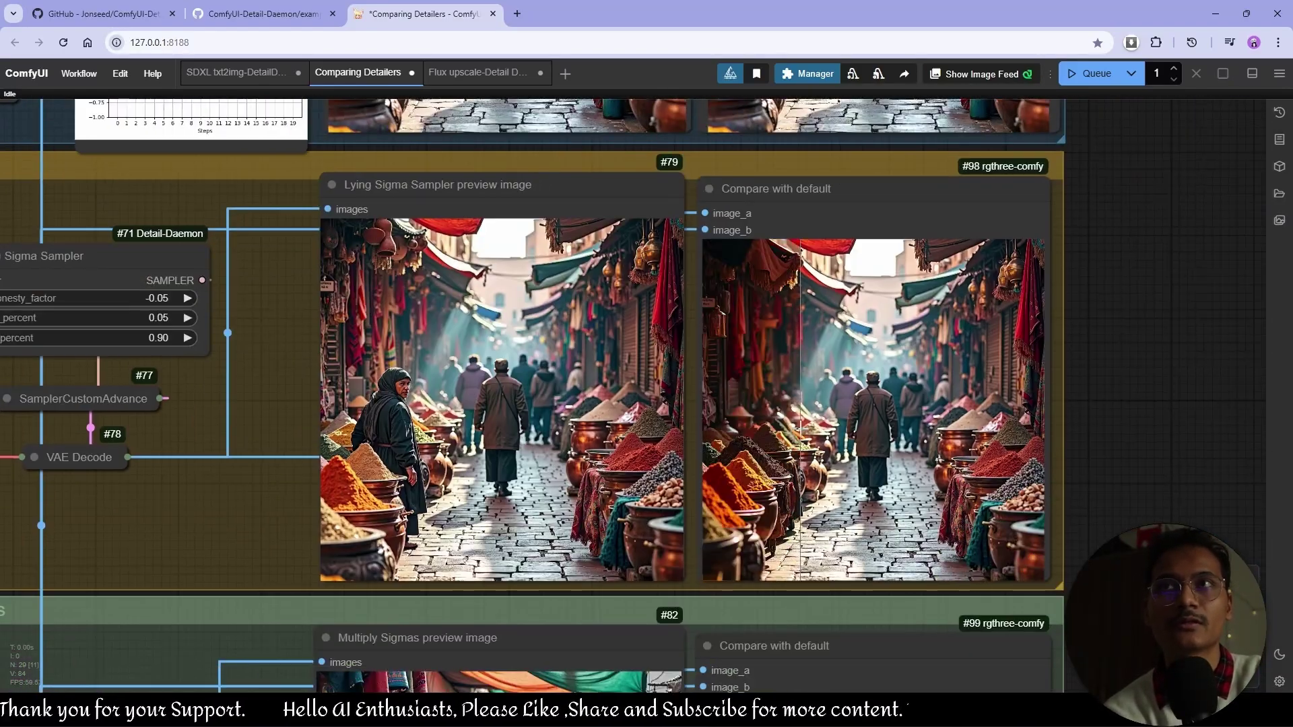
scroll(933, 453, up, 3)
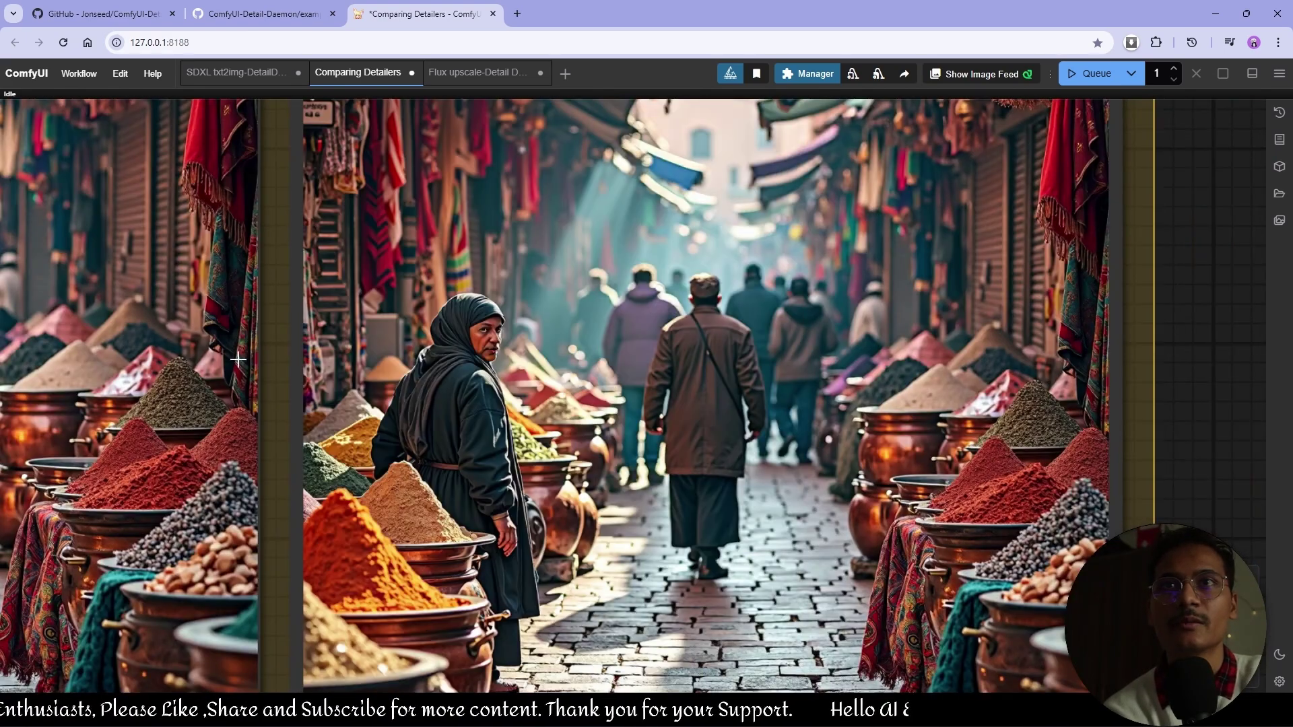
Inspect the Multiply Sigmas settings and compare its street-market image with the default output up close
scroll(185, 360, down, 11)
drag(267, 381, 855, 163)
scroll(715, 498, up, 5)
drag(720, 503, 784, 428)
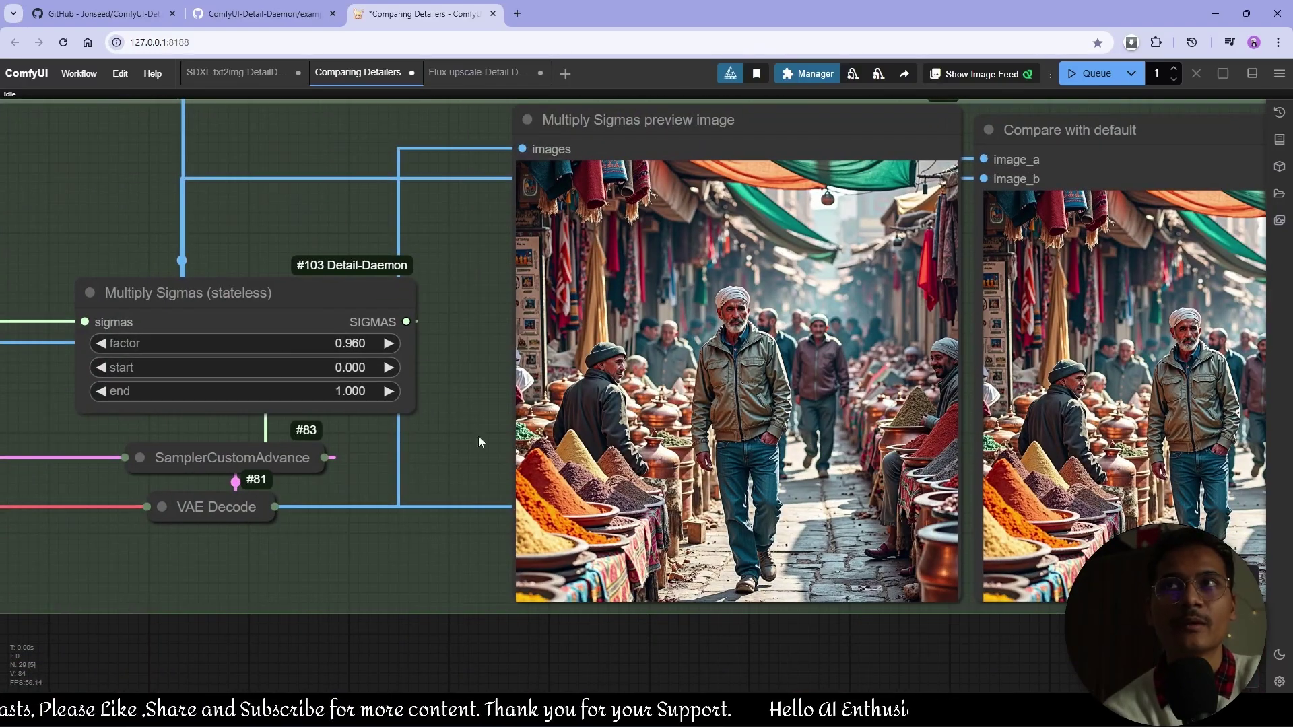
drag(870, 445, 522, 458)
scroll(985, 456, up, 6)
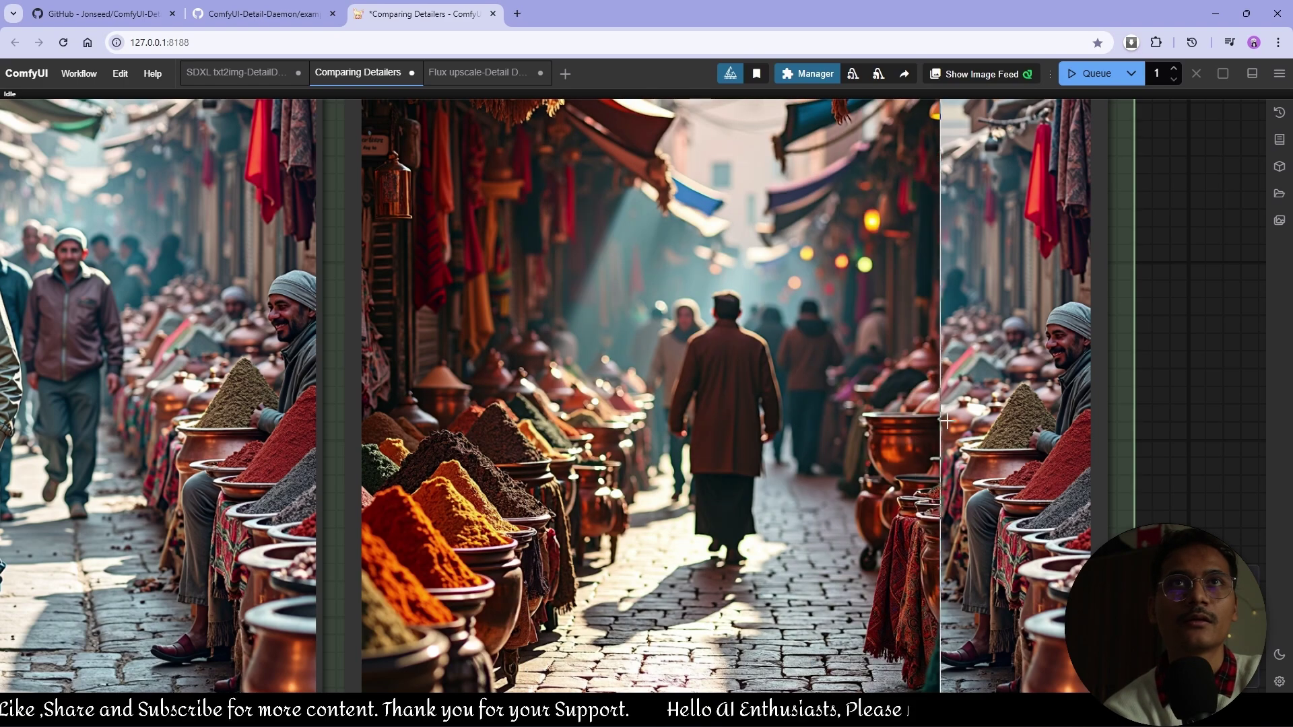
Replace both CLIPTextEncodeFlux prompts with the copied prompt of a majestic penguin breaking free from a Christmas gift box, and run the workflow
scroll(1071, 421, down, 10)
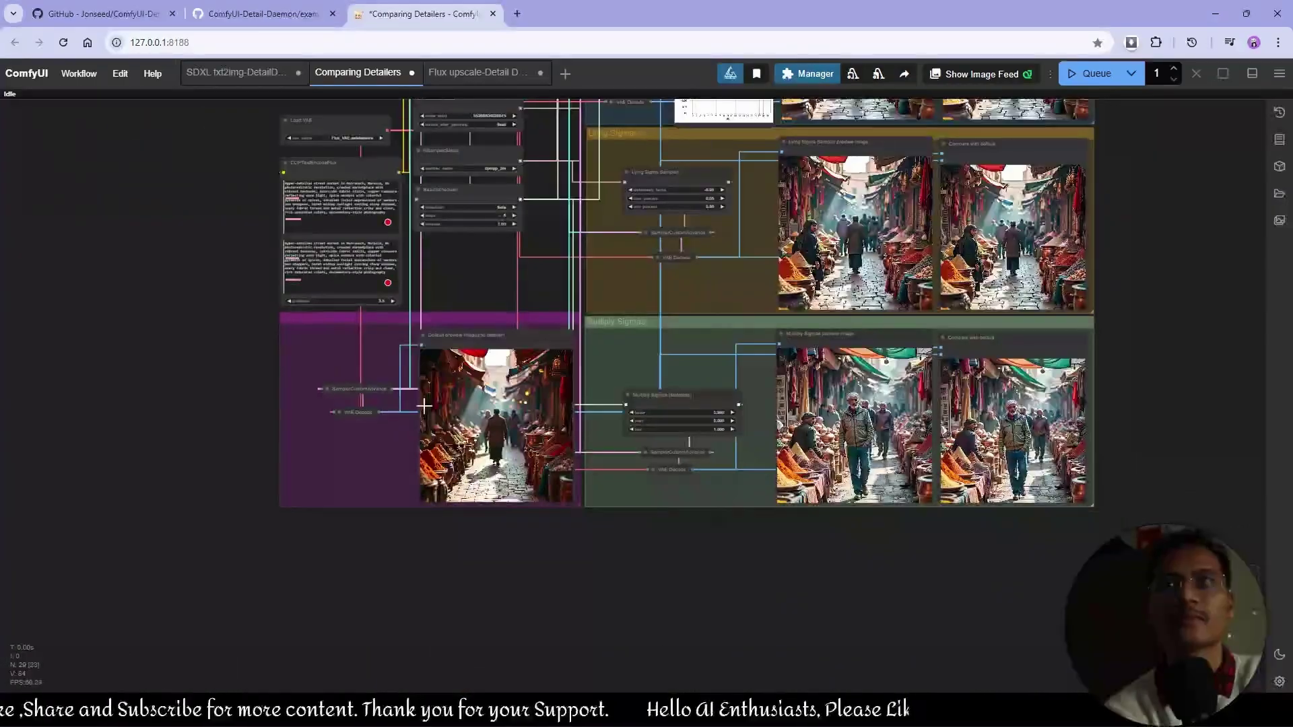
scroll(279, 438, up, 6)
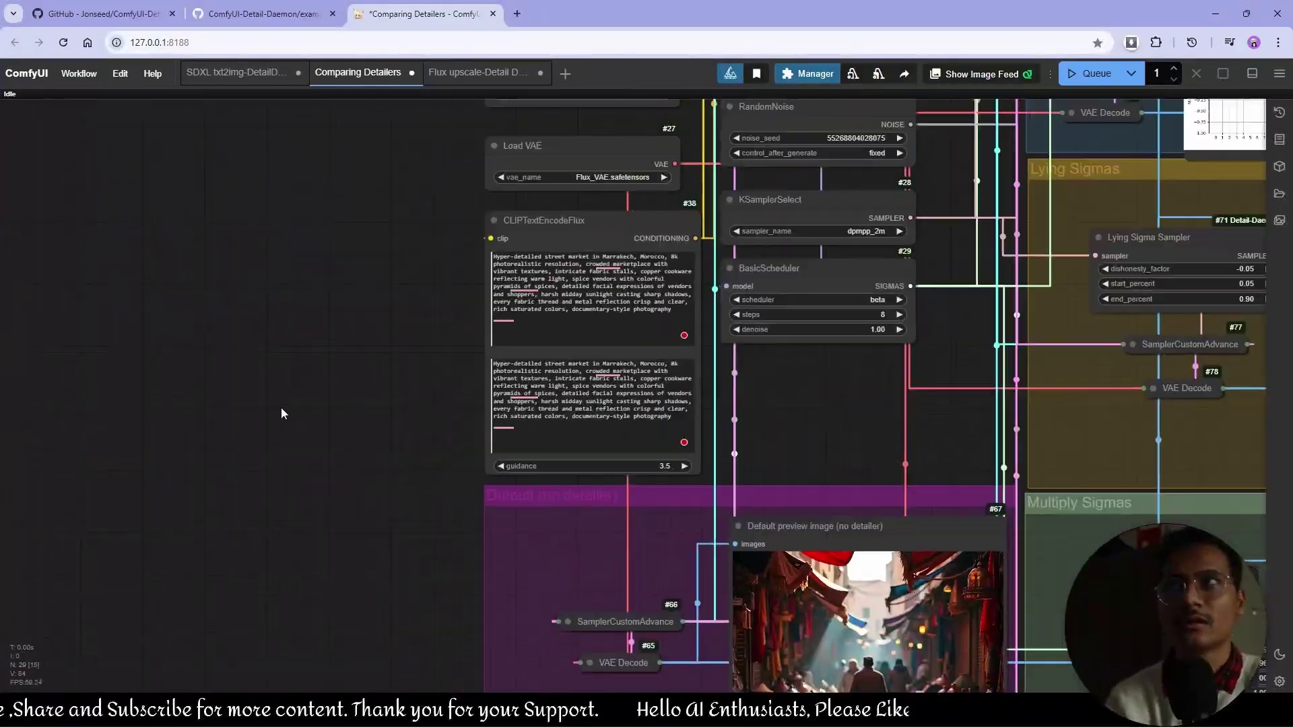
triple_click(579, 301)
key(ctrl+v)
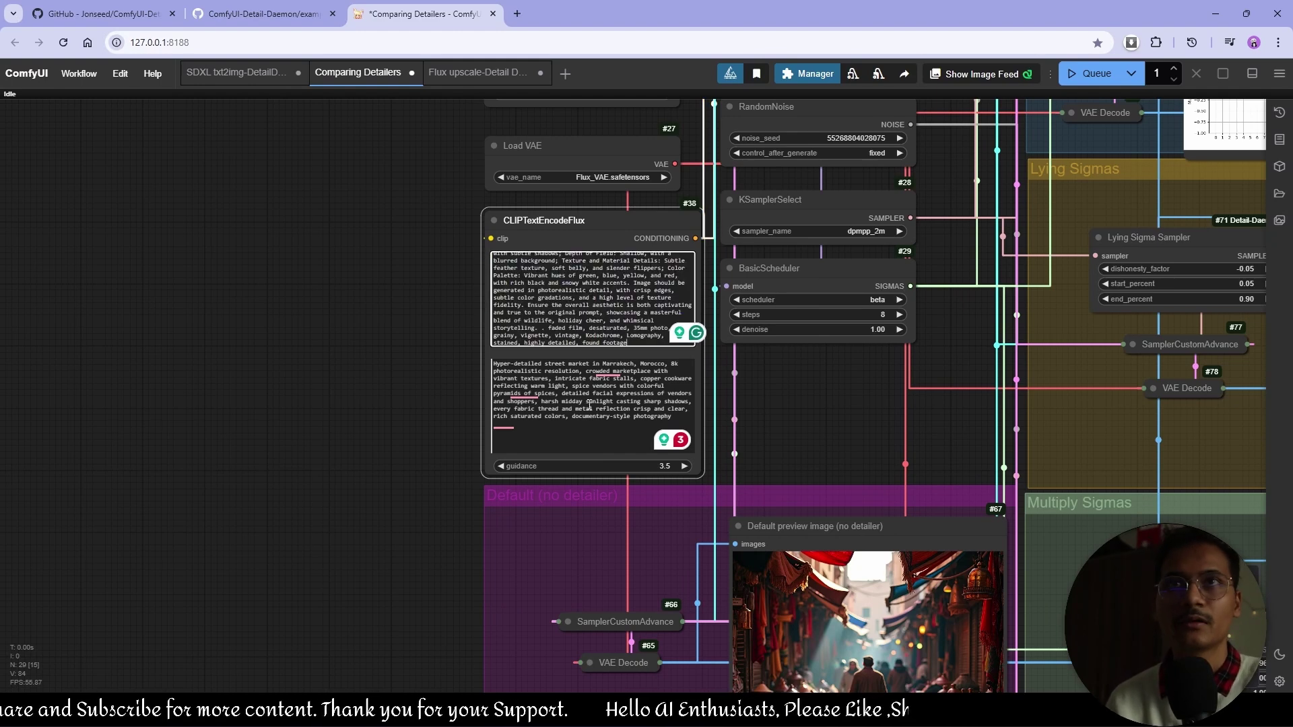
triple_click(590, 407)
key(ctrl+v)
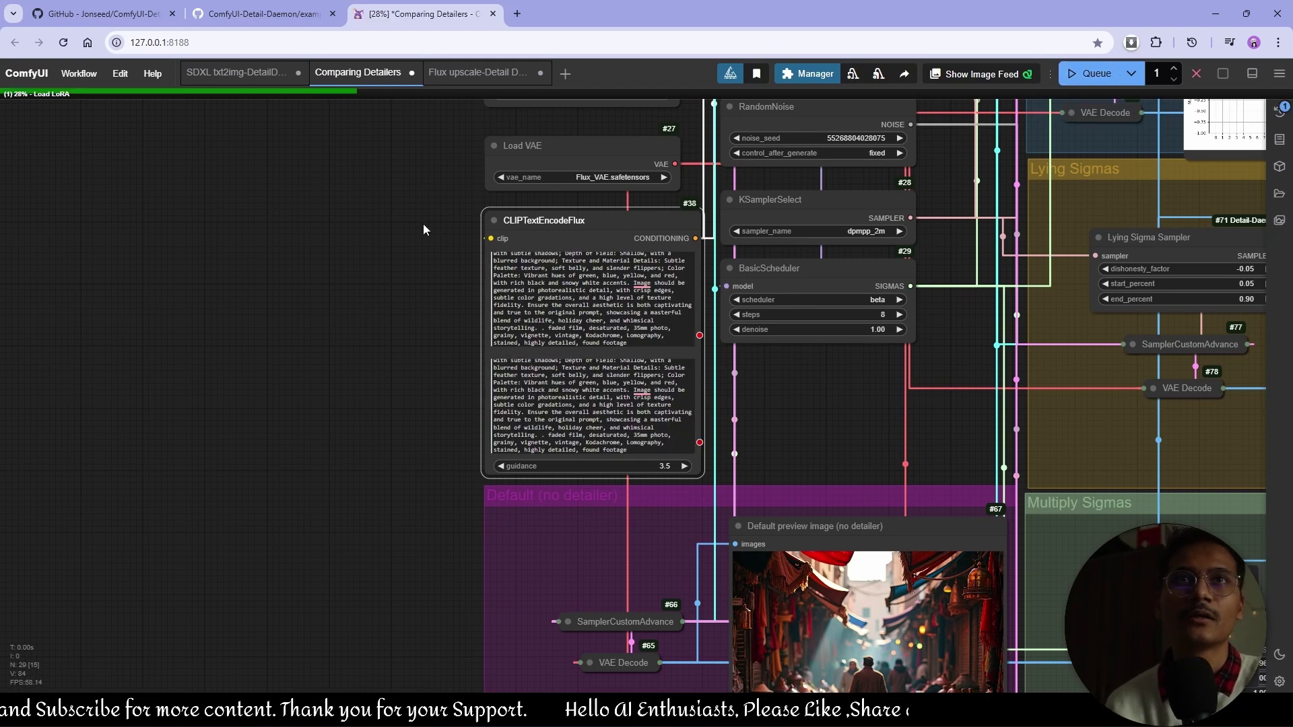
Review the LoRA, model loader, latent, noise and scheduler nodes alongside the detailer groups while the generation runs
drag(423, 229, 165, 529)
scroll(519, 263, up, 4)
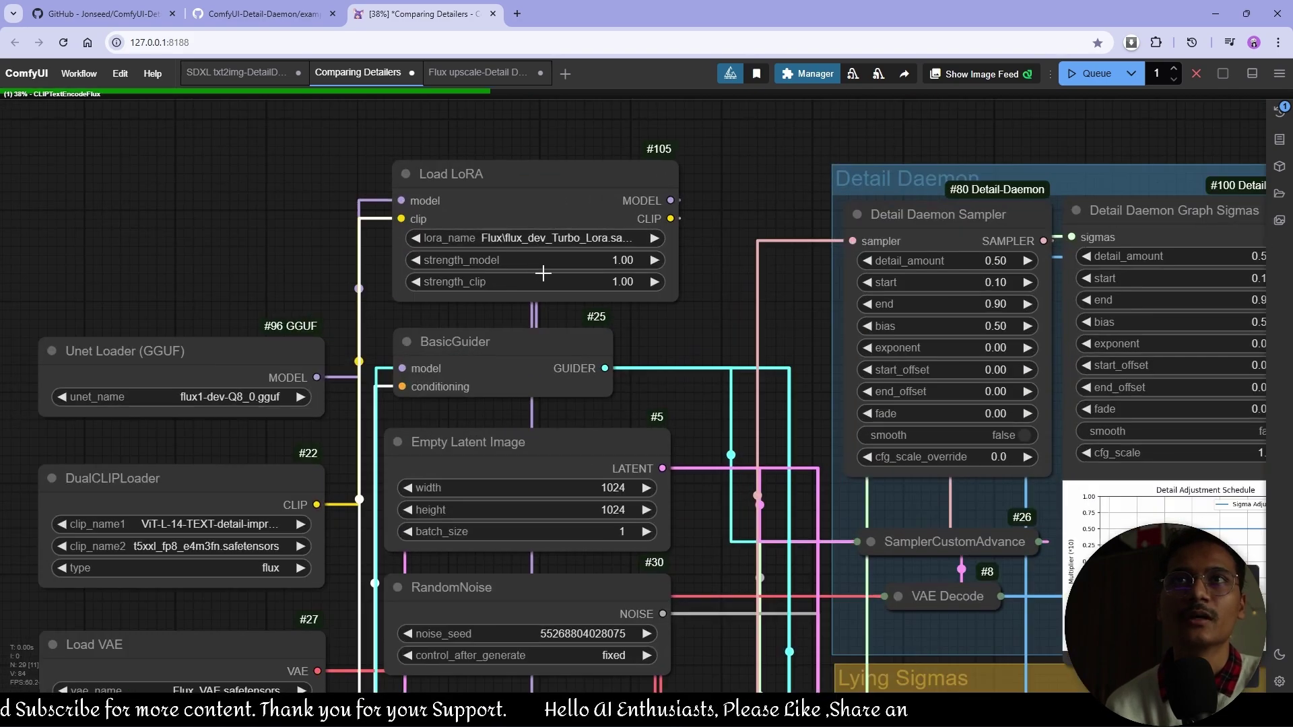
scroll(676, 337, down, 8)
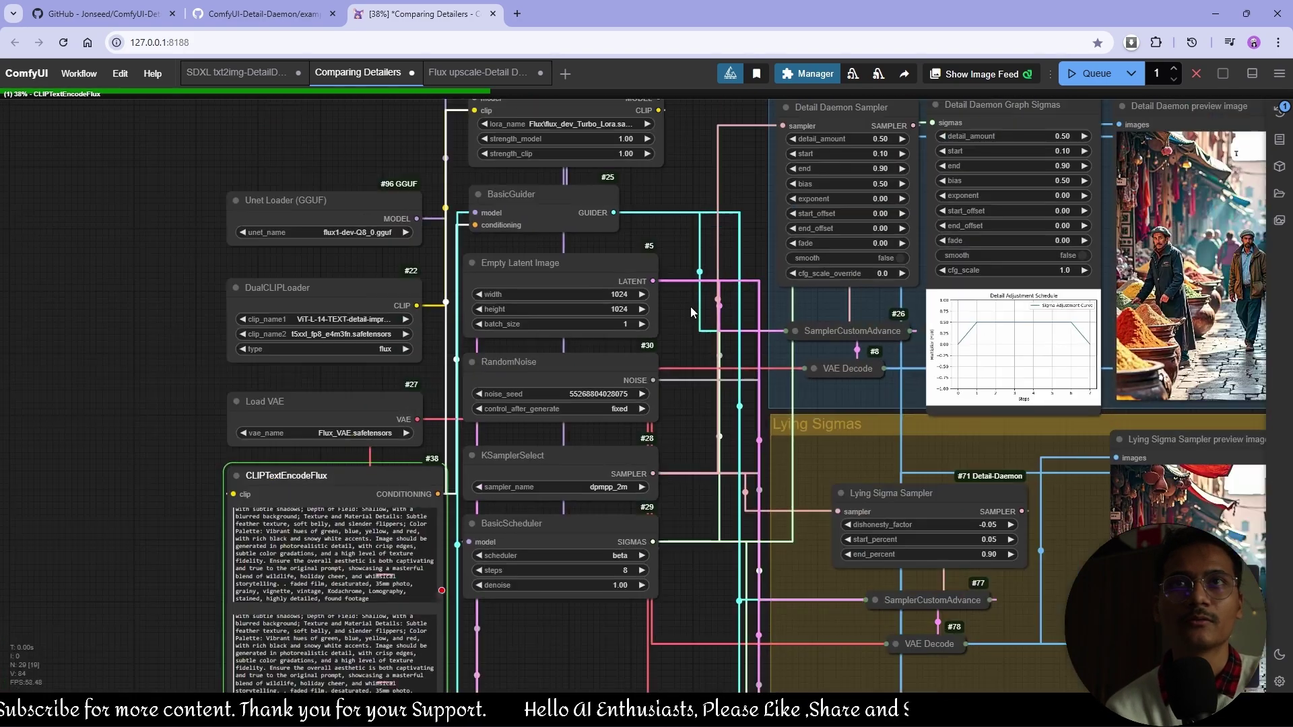
scroll(445, 475, up, 4)
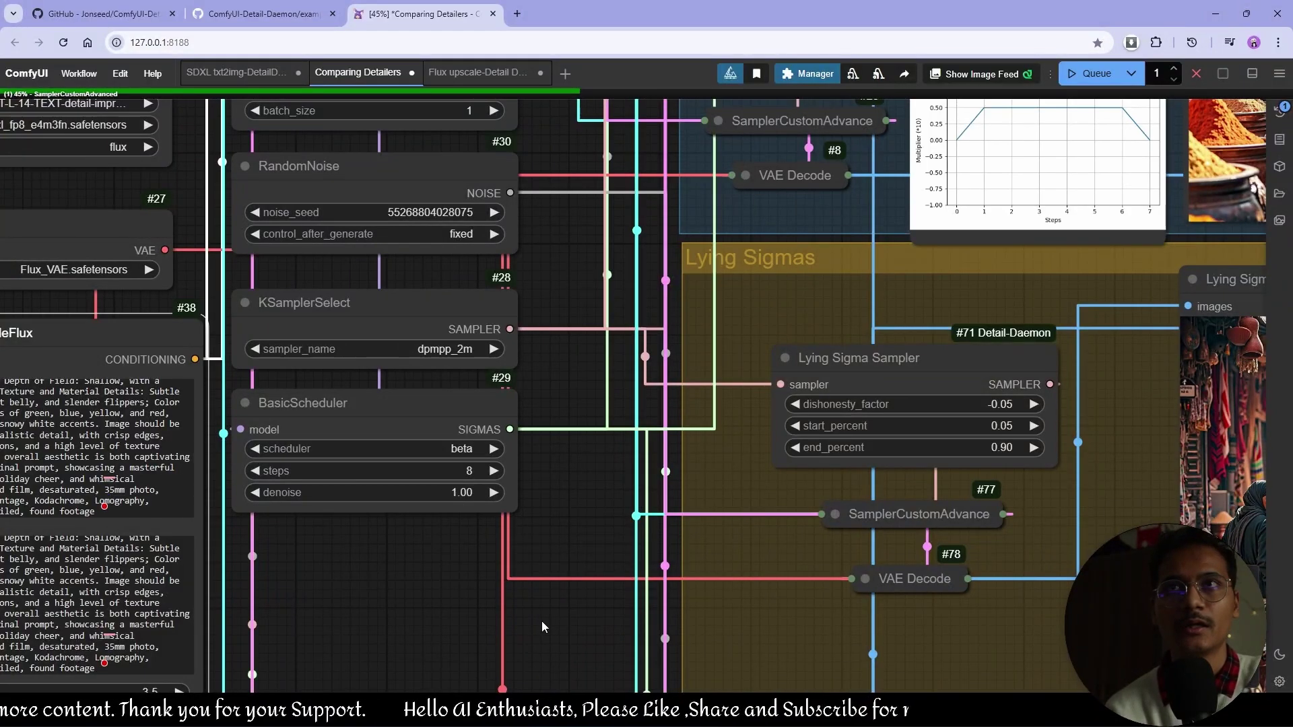
scroll(543, 621, down, 4)
scroll(543, 648, down, 4)
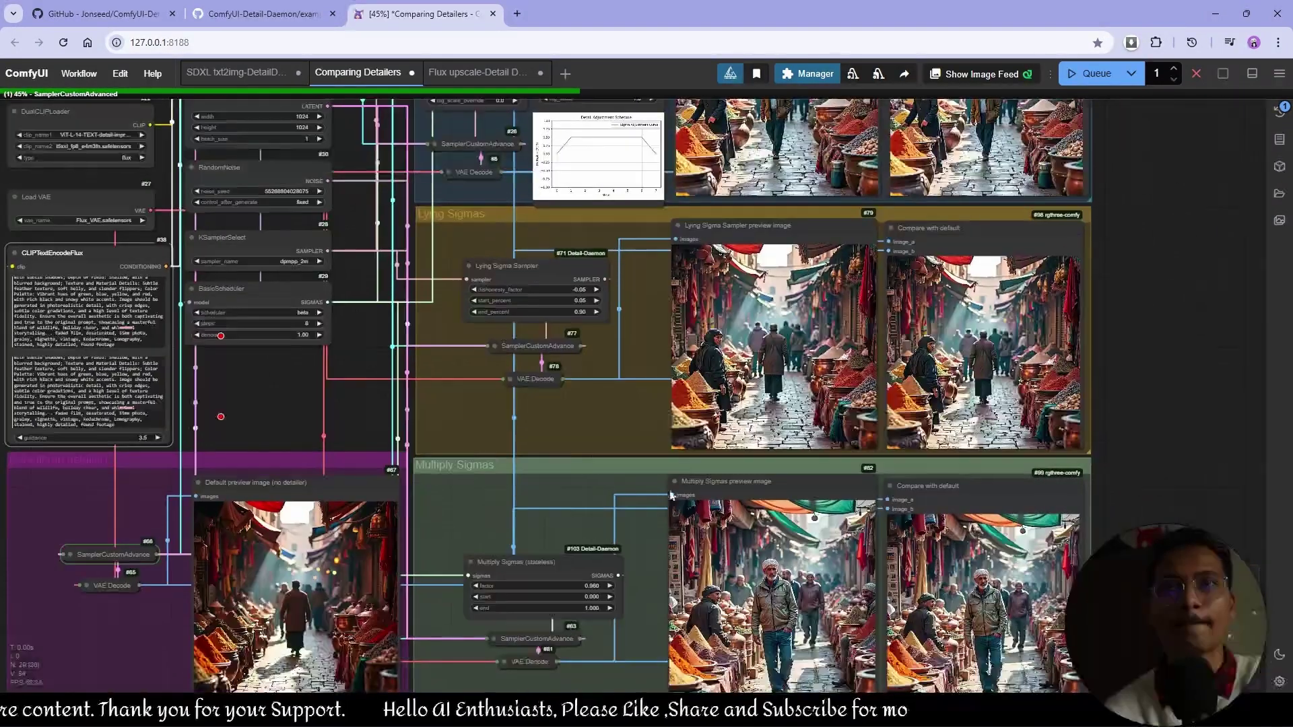
Set the Detail Daemon Sampler's detail_amount to 0.20, start to 0.35 and end to 0.80
scroll(293, 229, up, 7)
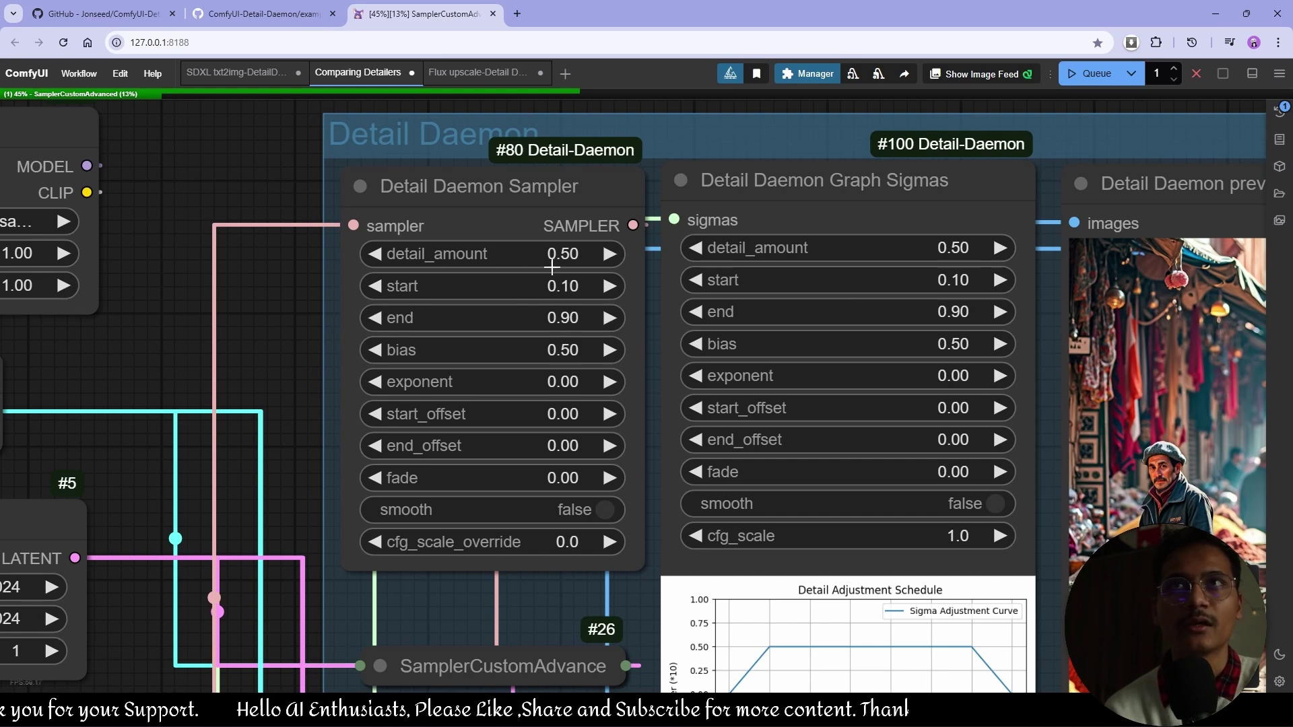
click(566, 258)
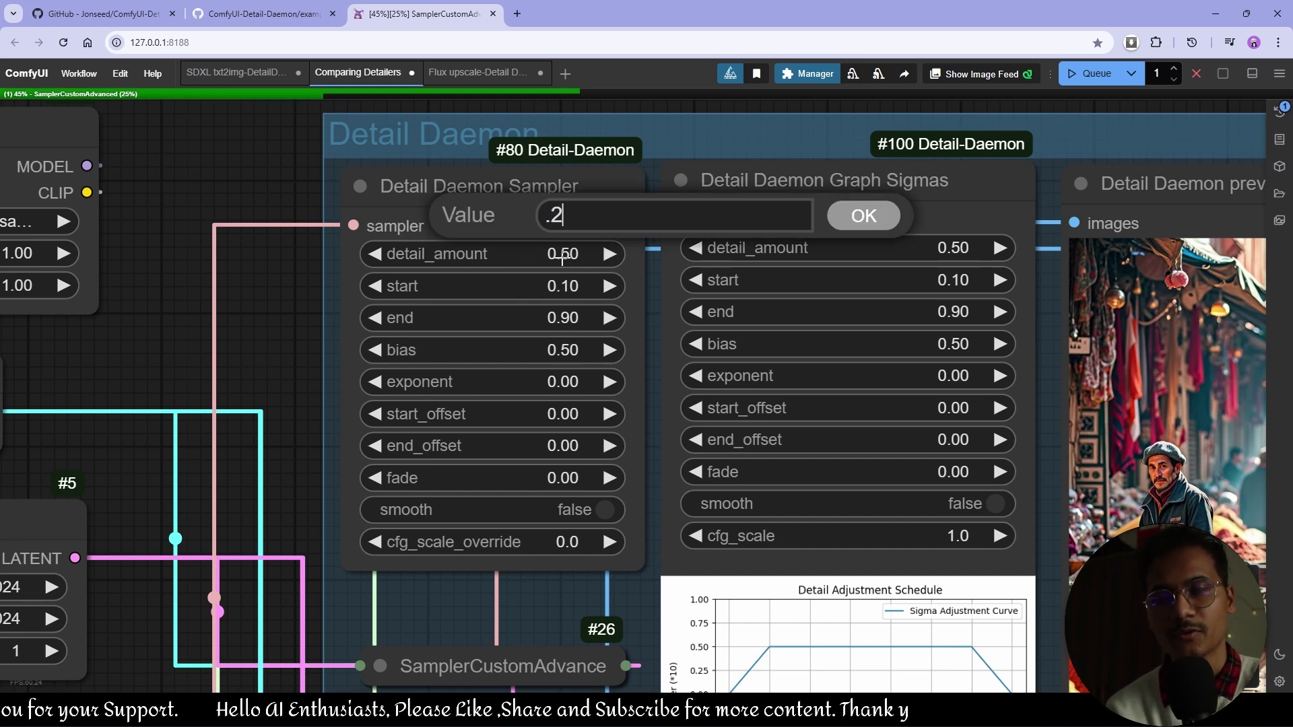
key(Return)
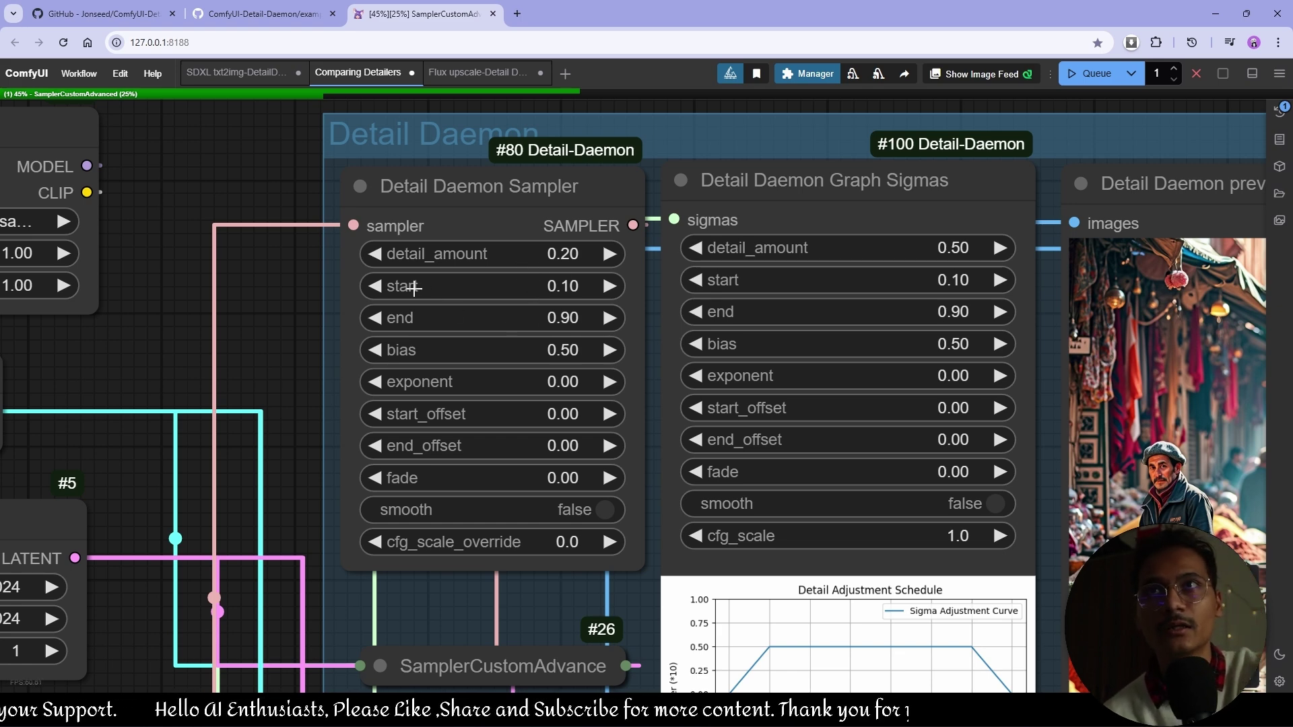
click(561, 288)
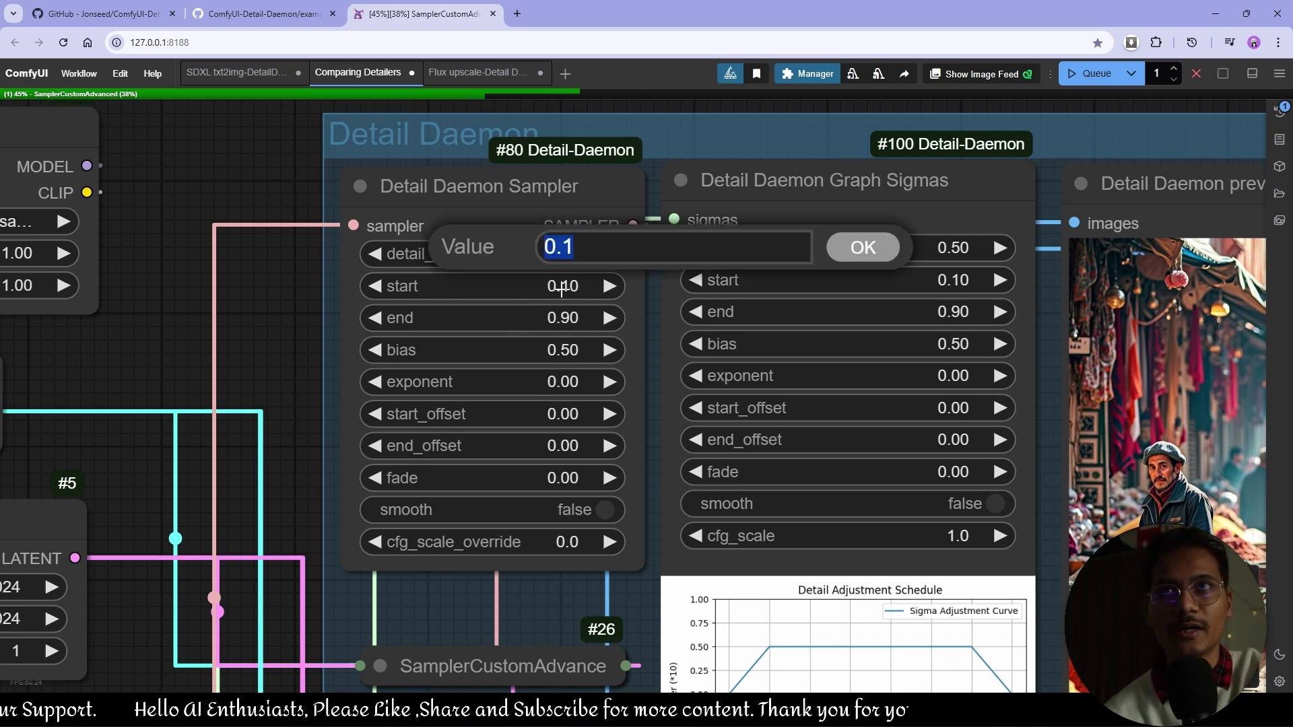
key(Return)
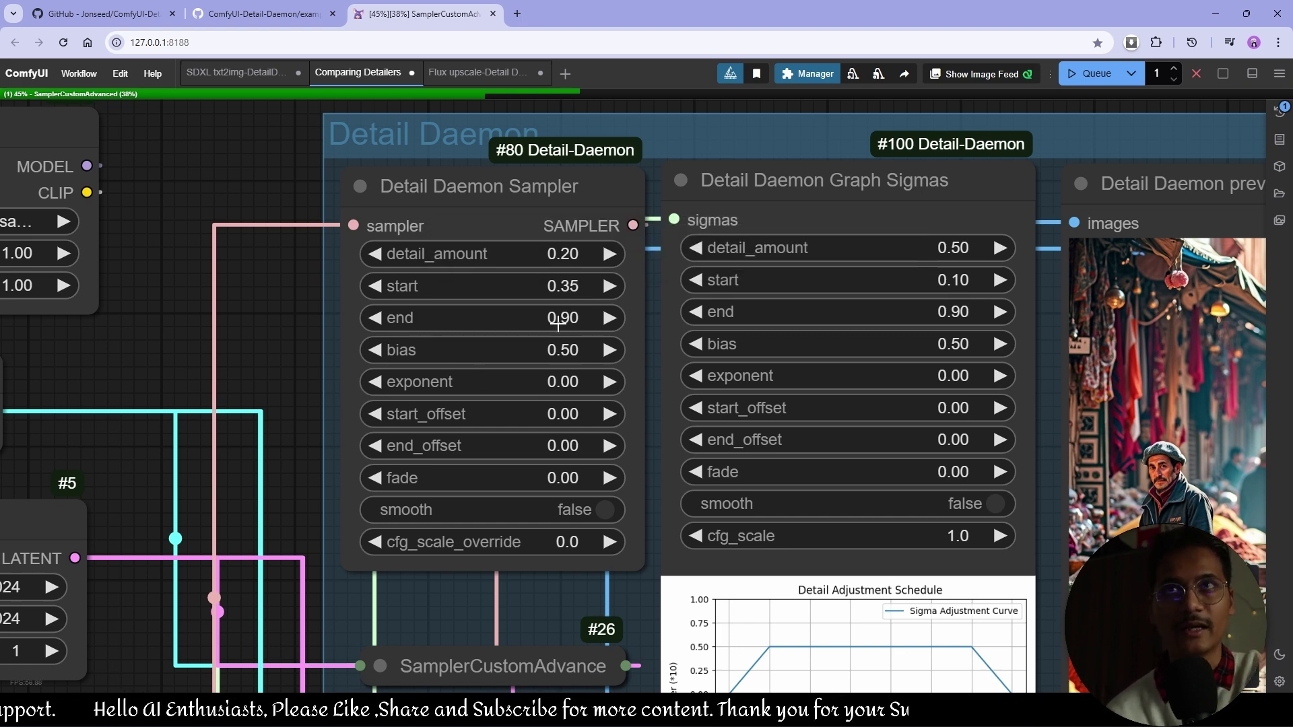
click(566, 321)
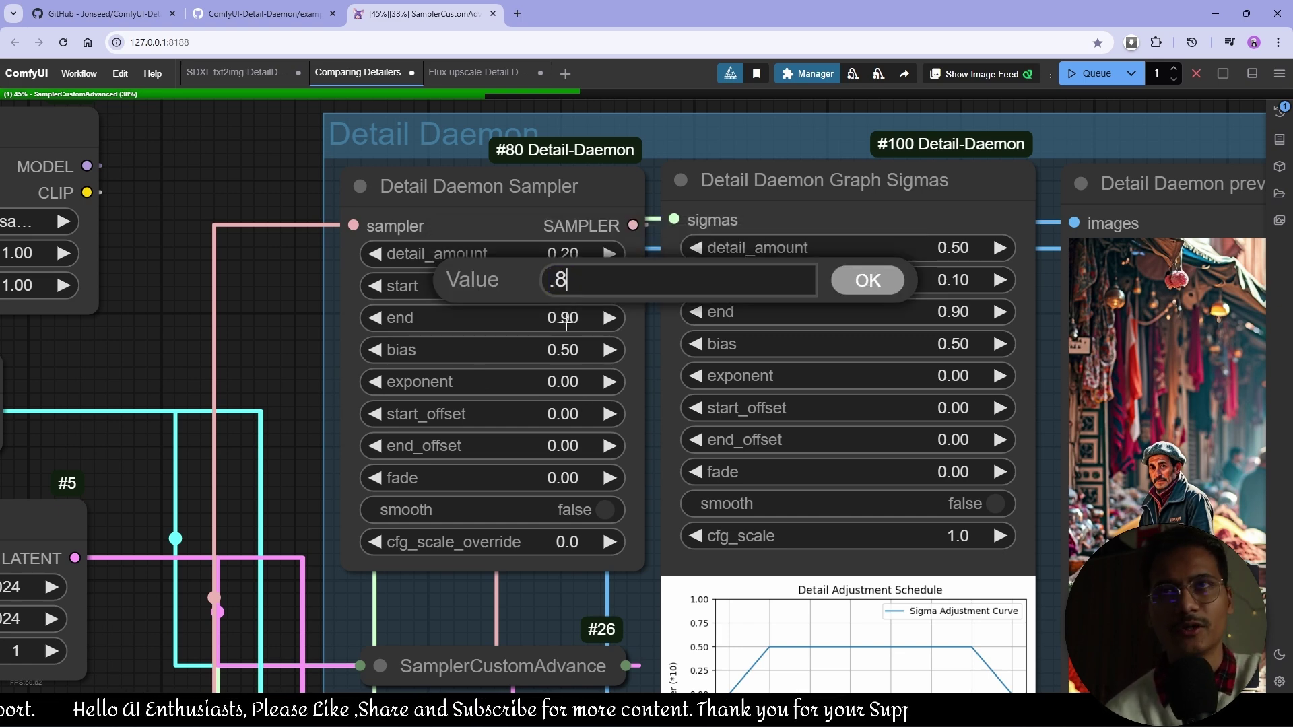
text(.8)
key(Return)
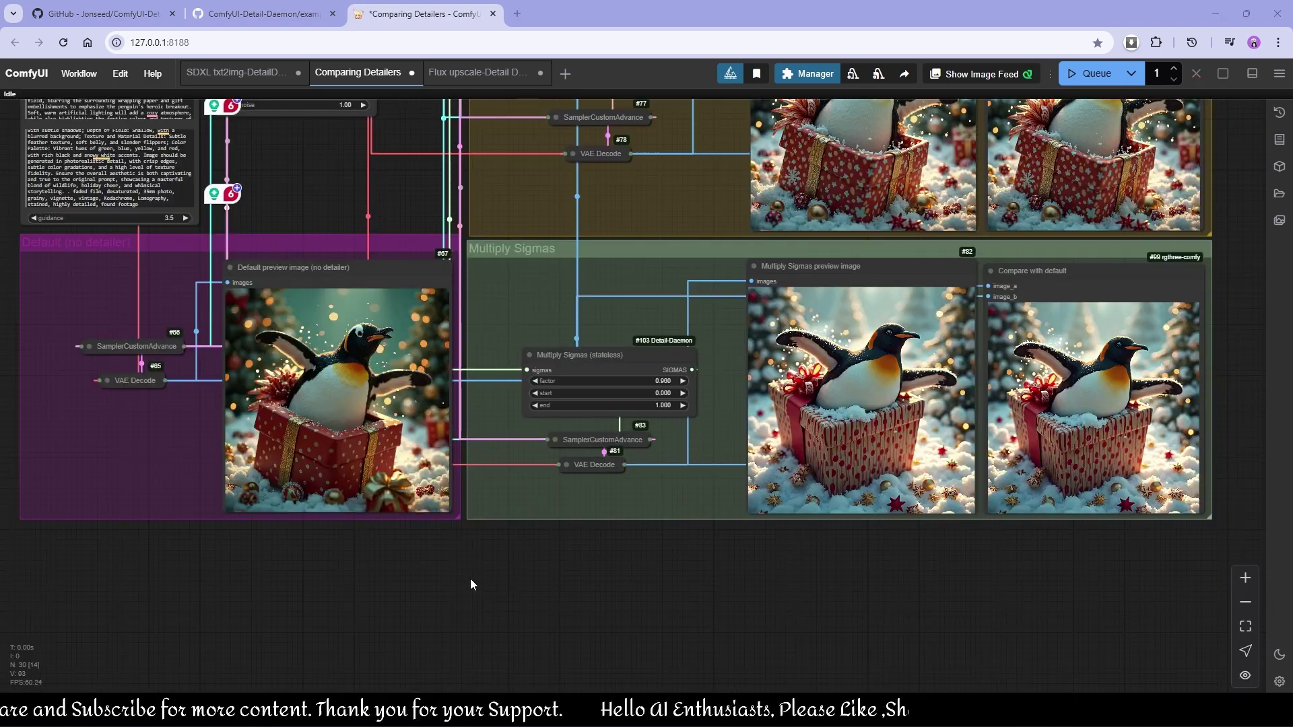
View the default penguin image, and compare the Detail Daemon penguin result with it up close
drag(470, 580, 714, 640)
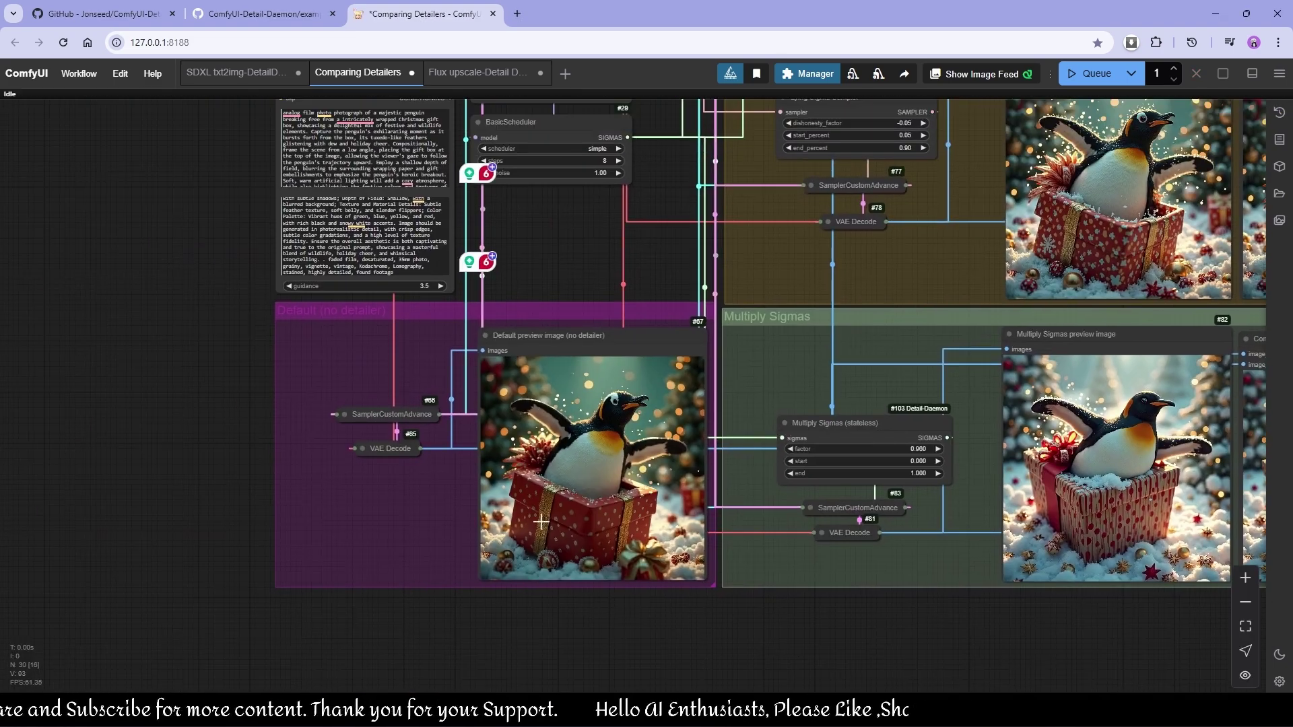
scroll(562, 496, up, 3)
scroll(648, 493, down, 6)
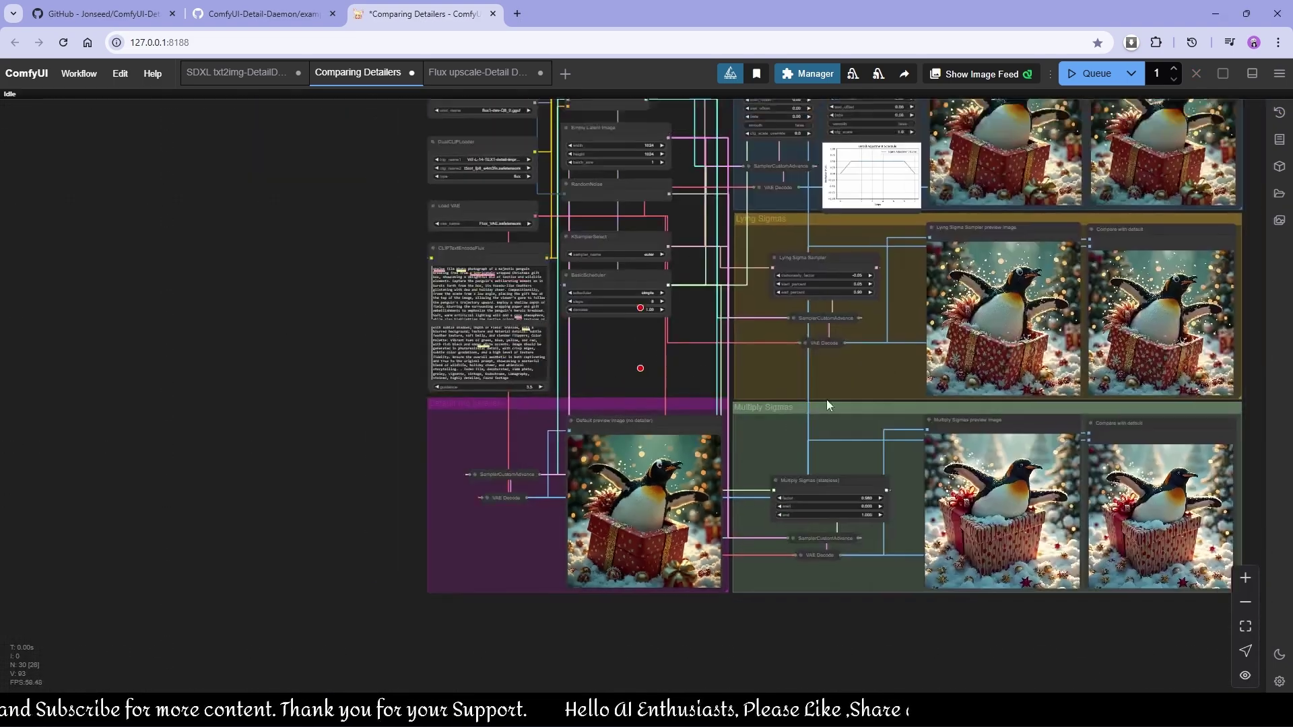
drag(826, 398, 532, 630)
scroll(728, 445, up, 5)
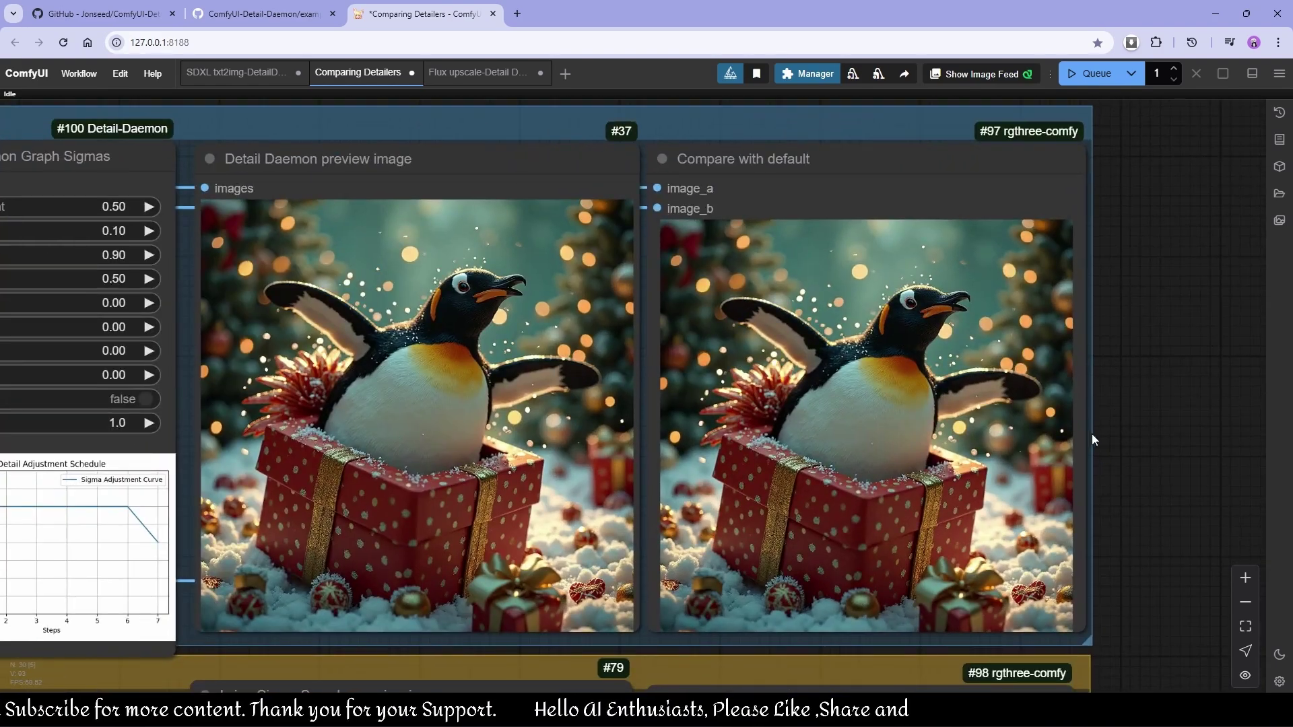
scroll(1097, 458, down, 2)
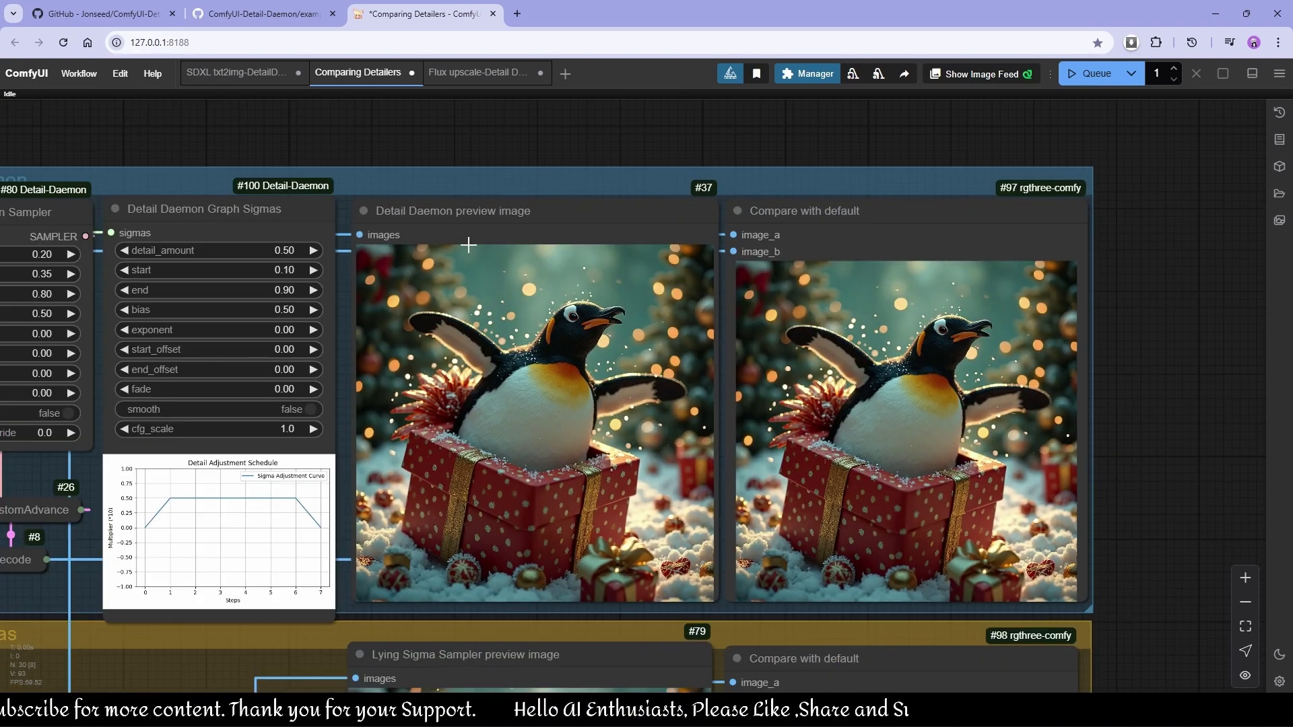
scroll(866, 440, up, 5)
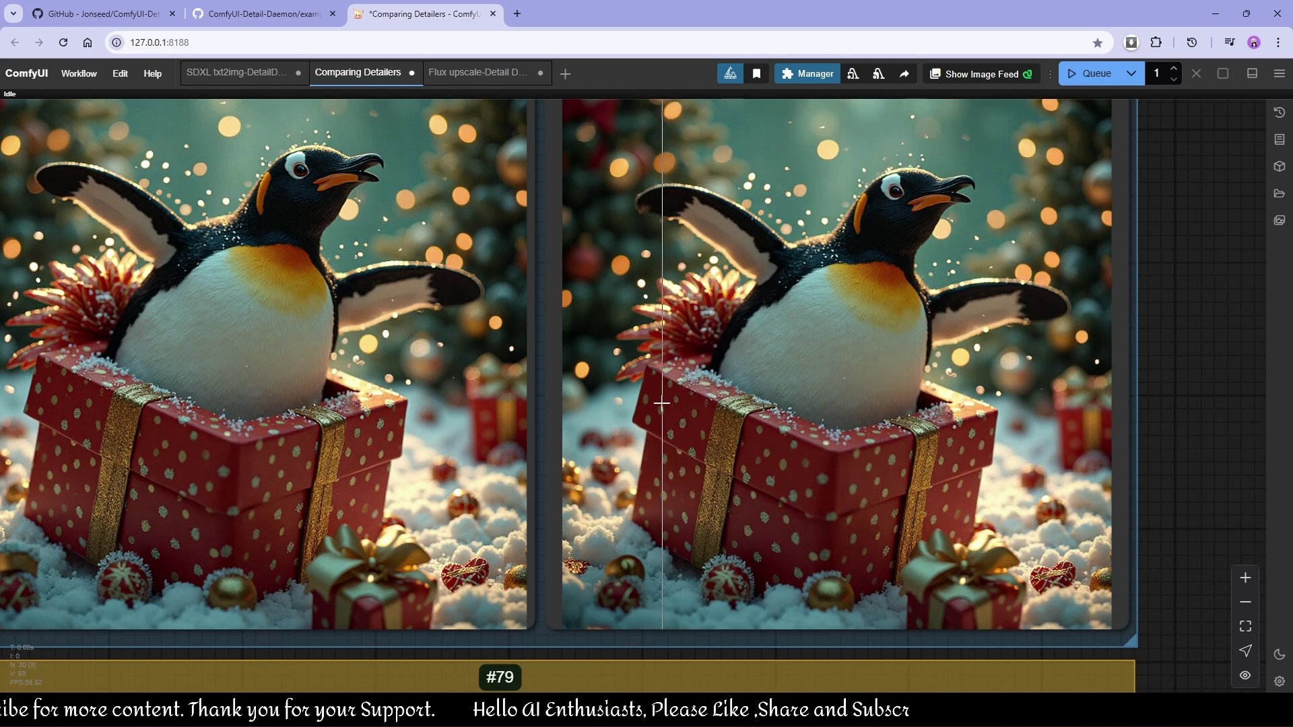
Compare the gift box, ribbons and snowy ornaments in the Detail Daemon penguin image with the default output up close
scroll(661, 403, up, 5)
scroll(940, 427, up, 4)
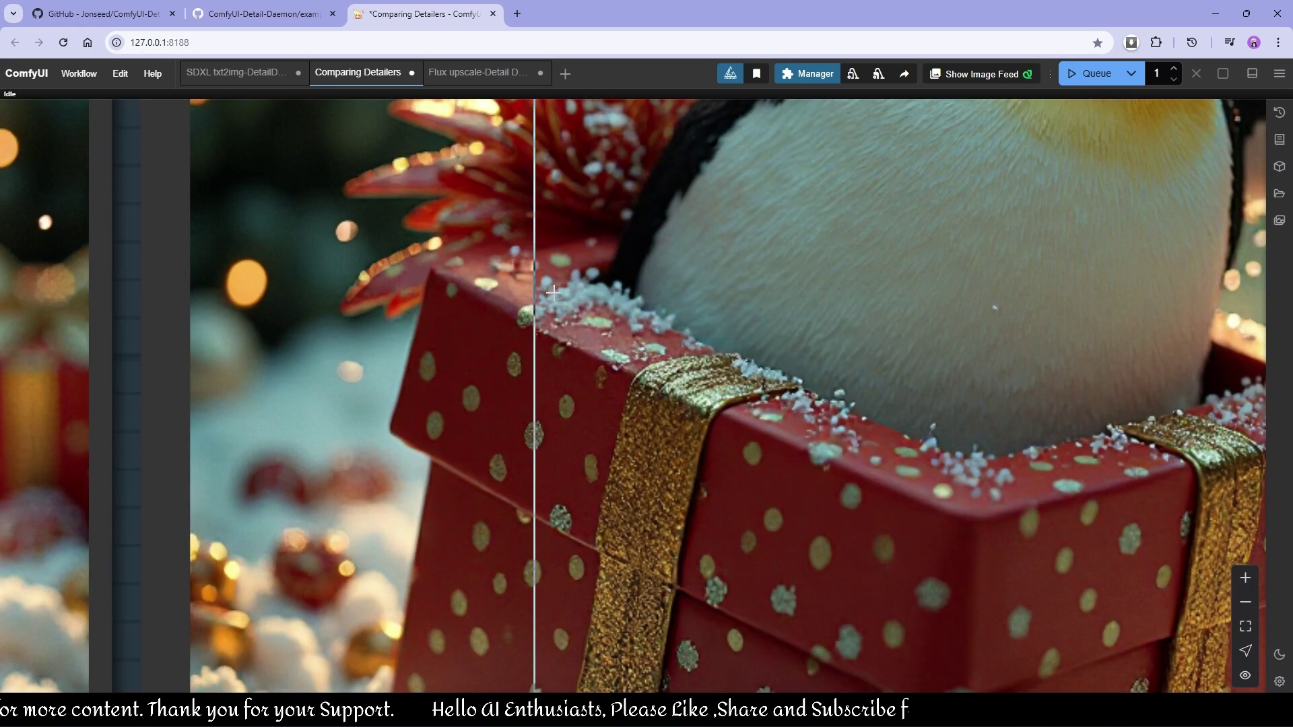
scroll(495, 379, down, 4)
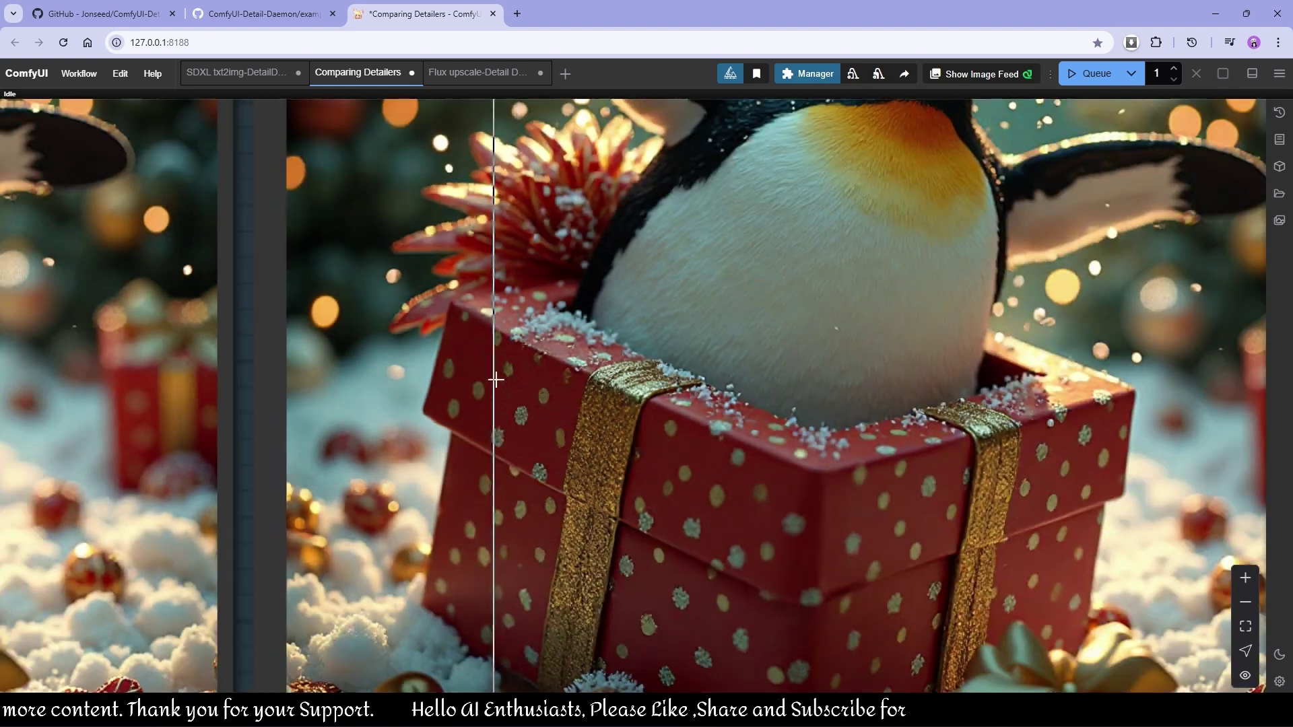
drag(539, 415, 539, 162)
drag(902, 360, 563, 362)
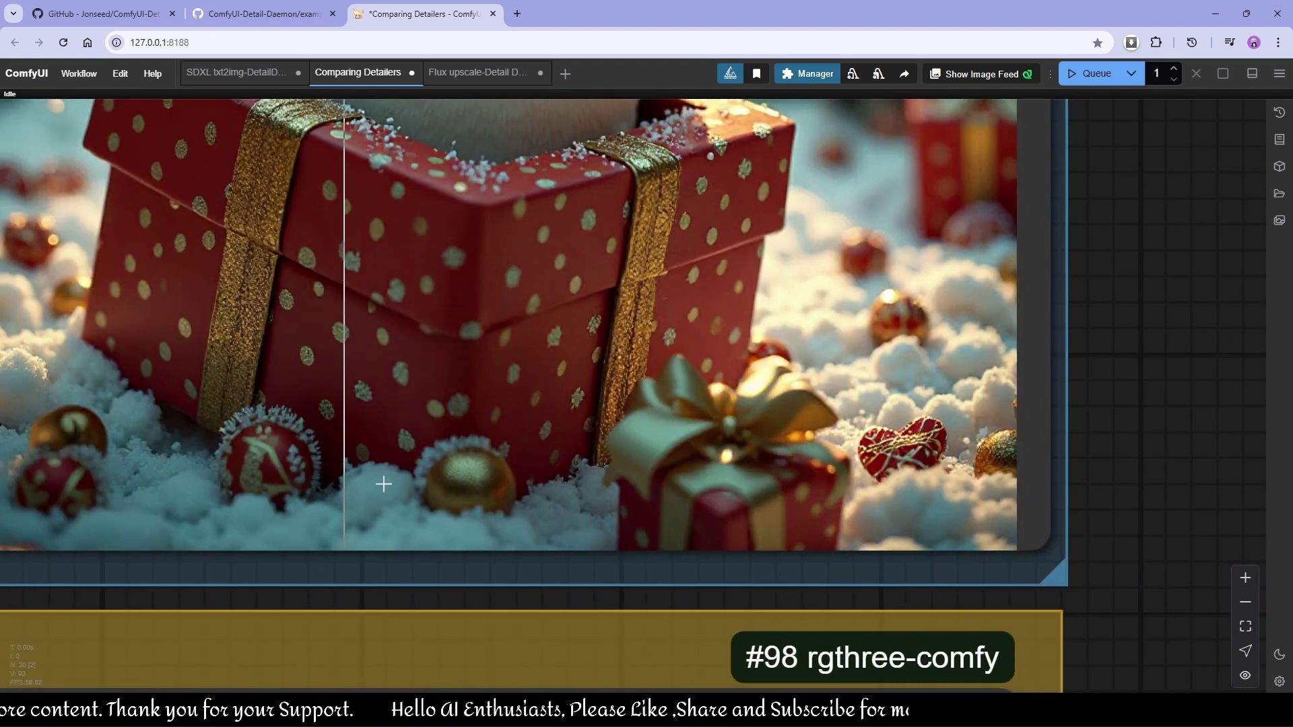
drag(578, 485, 812, 482)
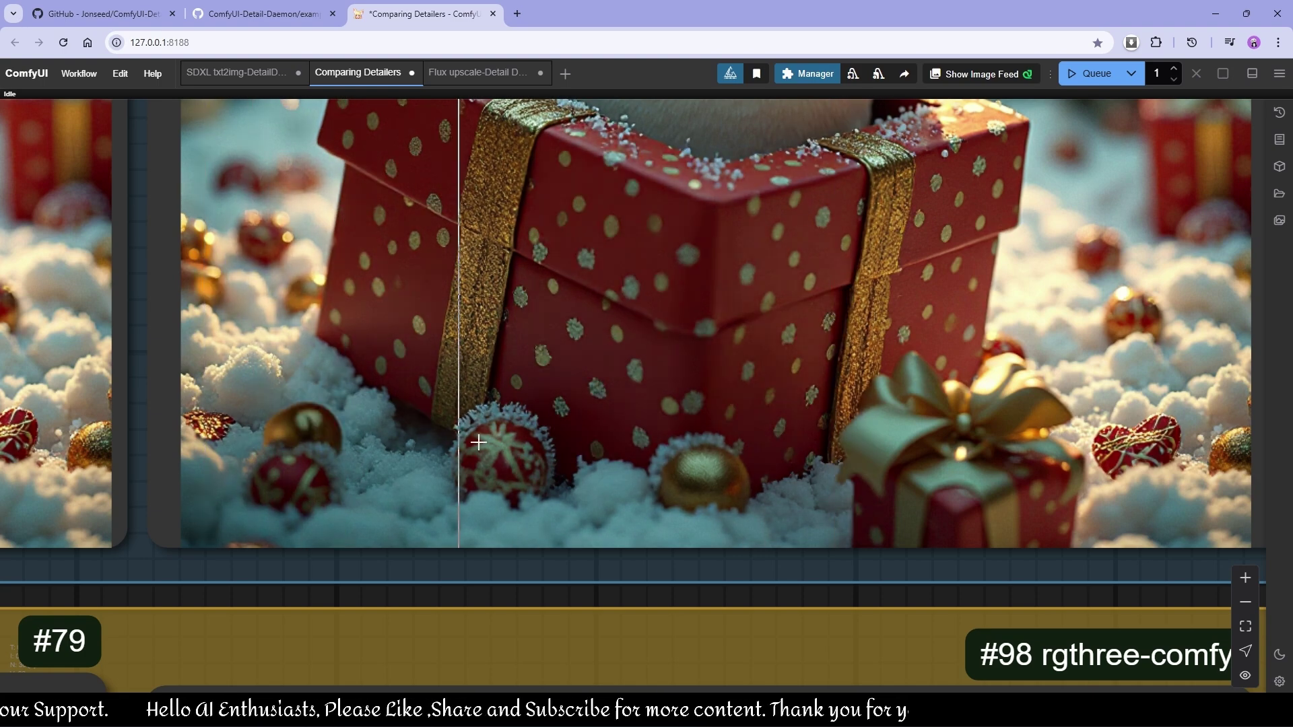
scroll(384, 433, down, 3)
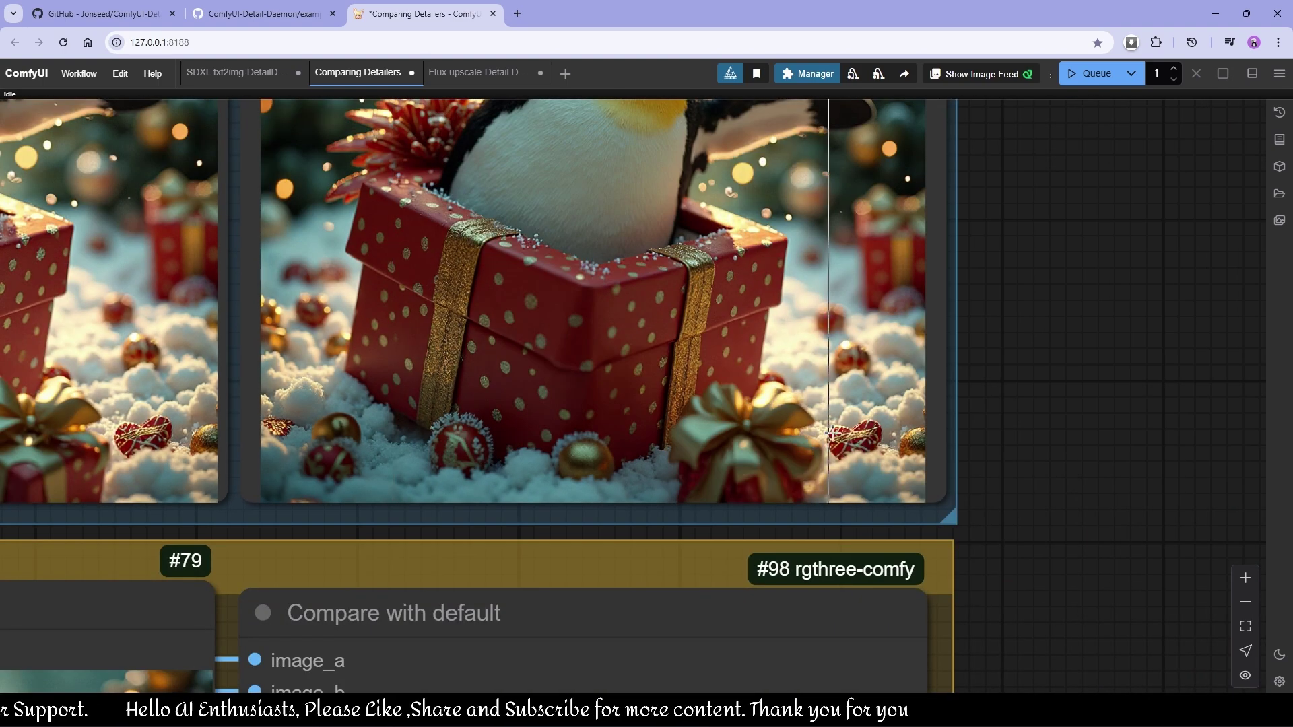
scroll(886, 439, up, 5)
scroll(553, 444, down, 6)
drag(631, 408, 612, 492)
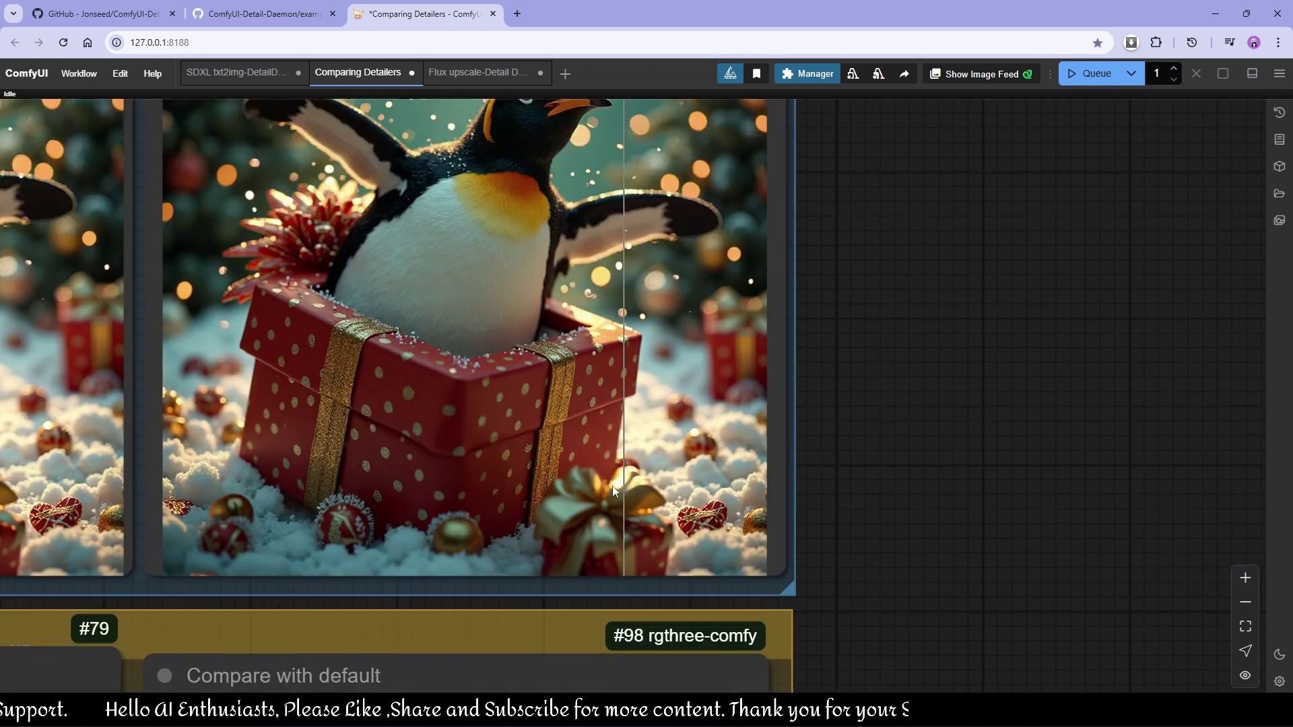
Compare the penguin's head, feathers, wings and red flower between the default and Detail Daemon images
scroll(673, 378, up, 5)
drag(476, 382, 630, 532)
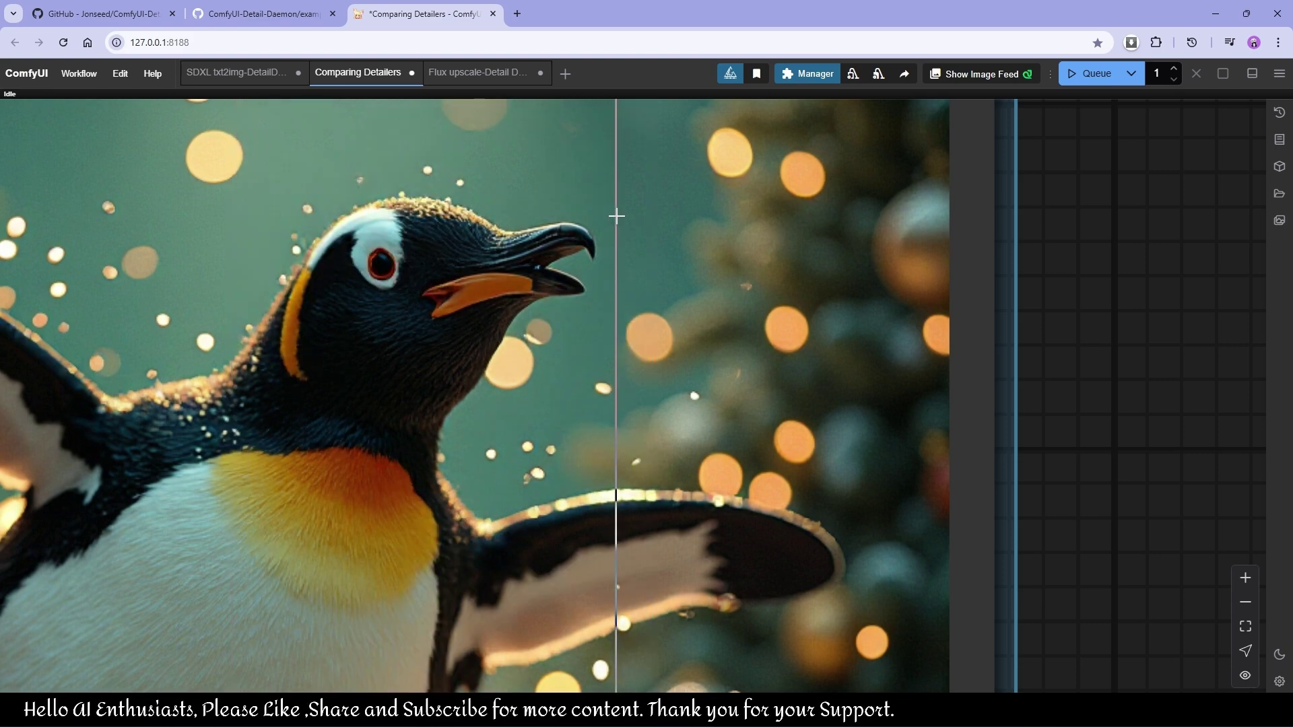
drag(250, 242, 583, 171)
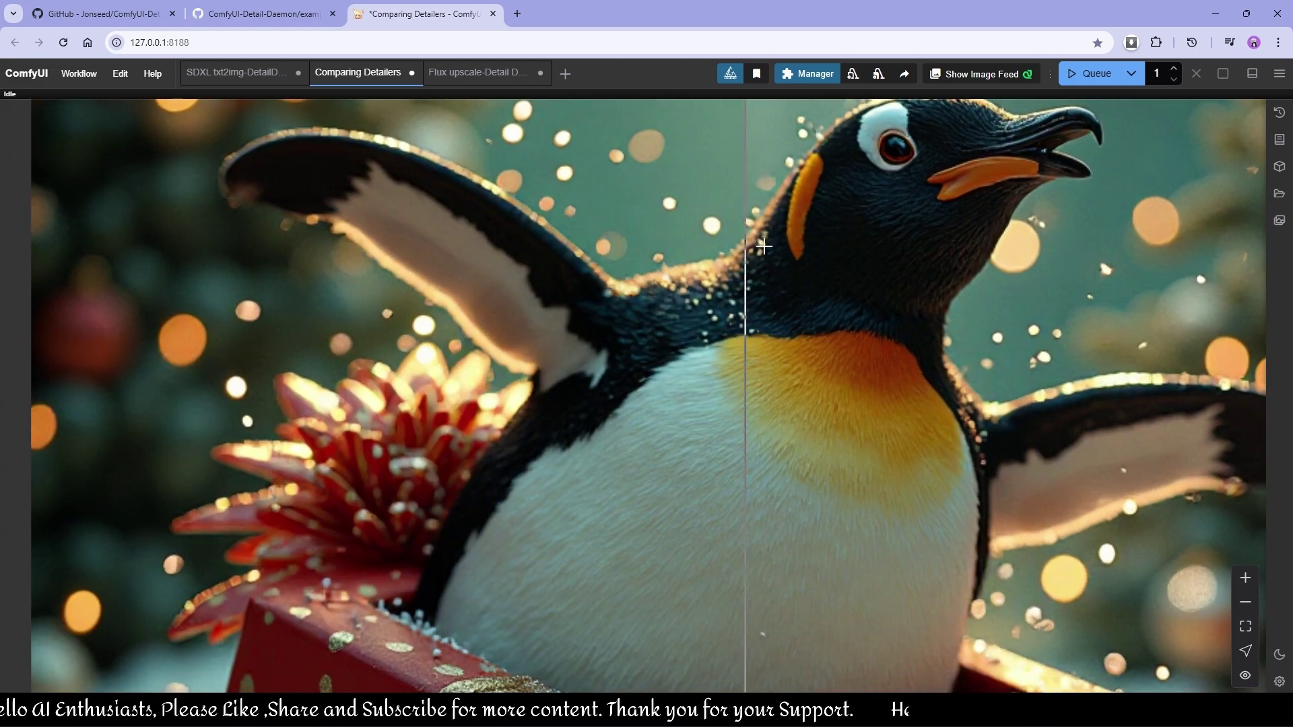
drag(211, 321, 419, 149)
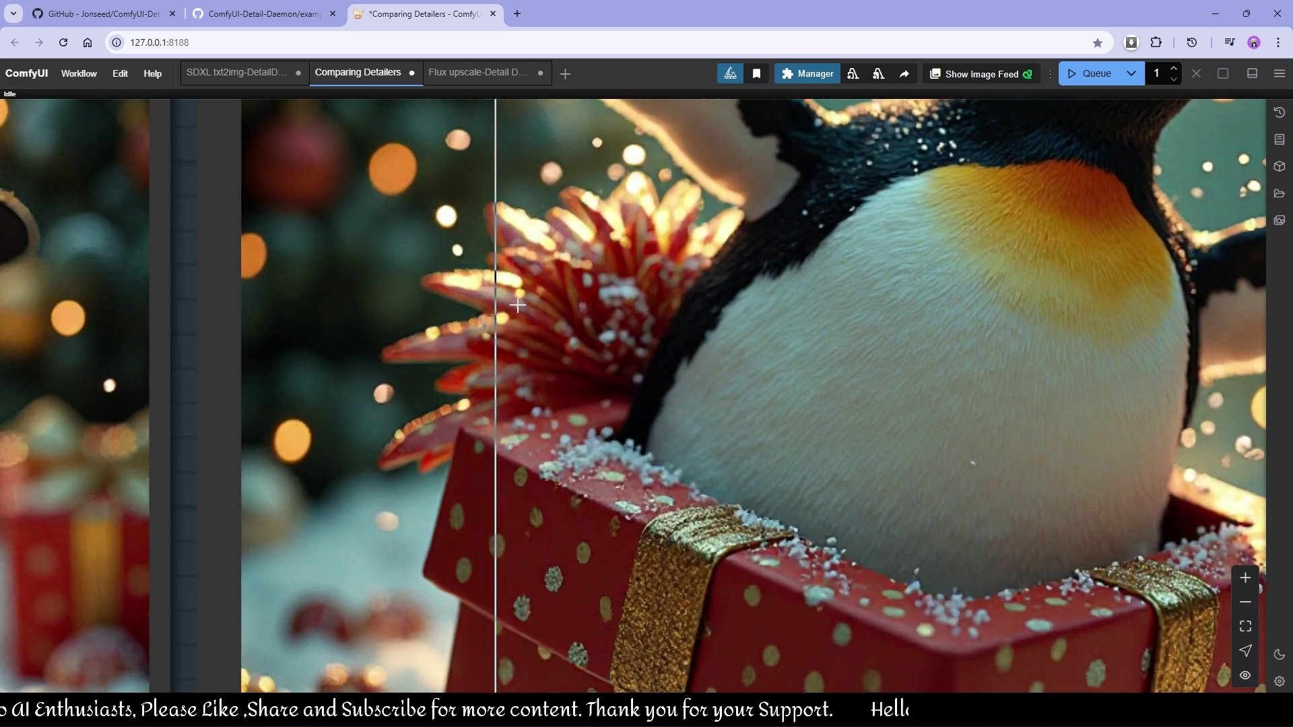
scroll(289, 329, down, 5)
scroll(286, 330, down, 5)
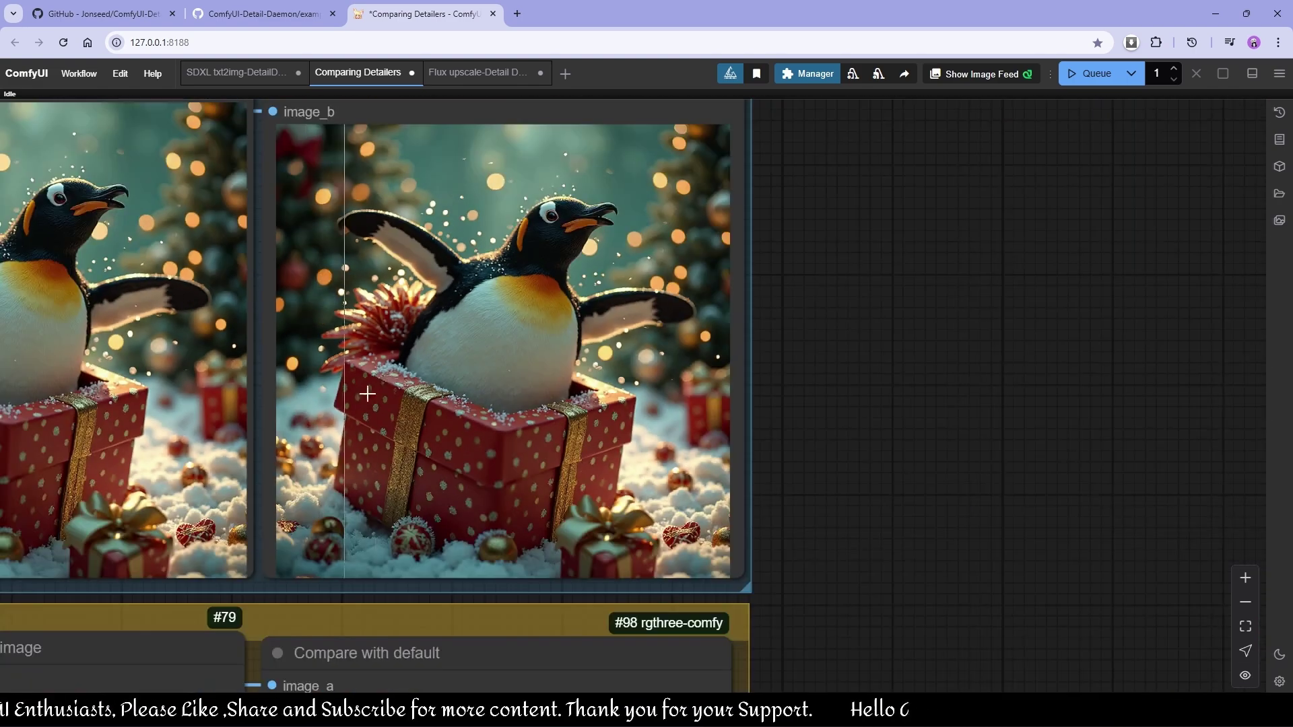
scroll(1042, 186, up, 5)
Examine the Lying Sigma Sampler penguin image and compare its body, gift box and ornaments with the default output
drag(385, 424, 547, 280)
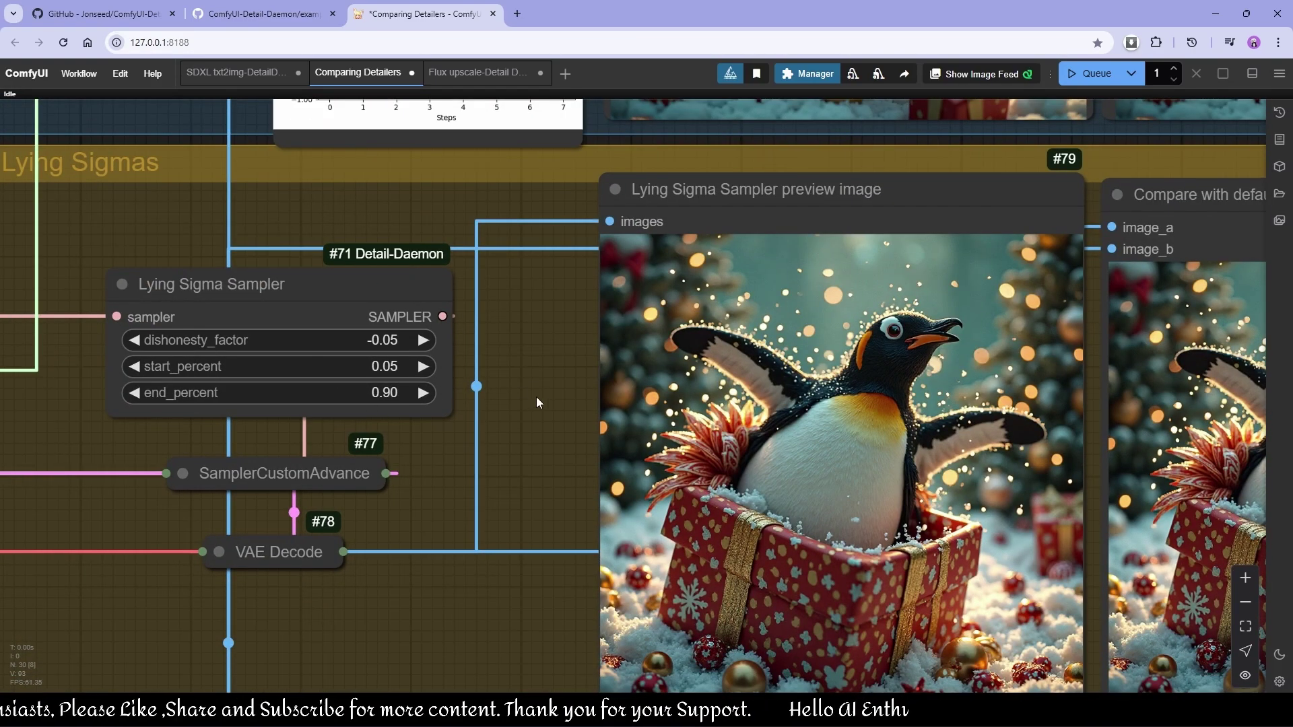
drag(537, 403, 8, 341)
scroll(1010, 396, up, 6)
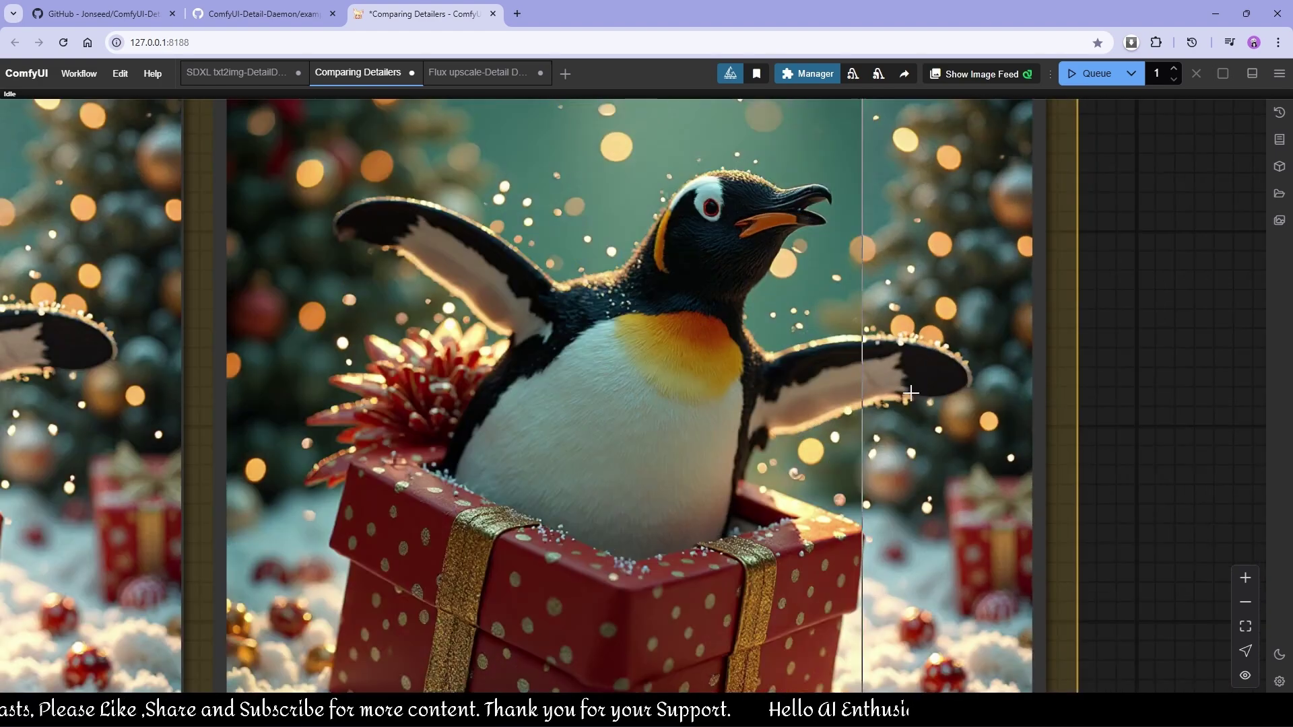
drag(910, 392, 654, 246)
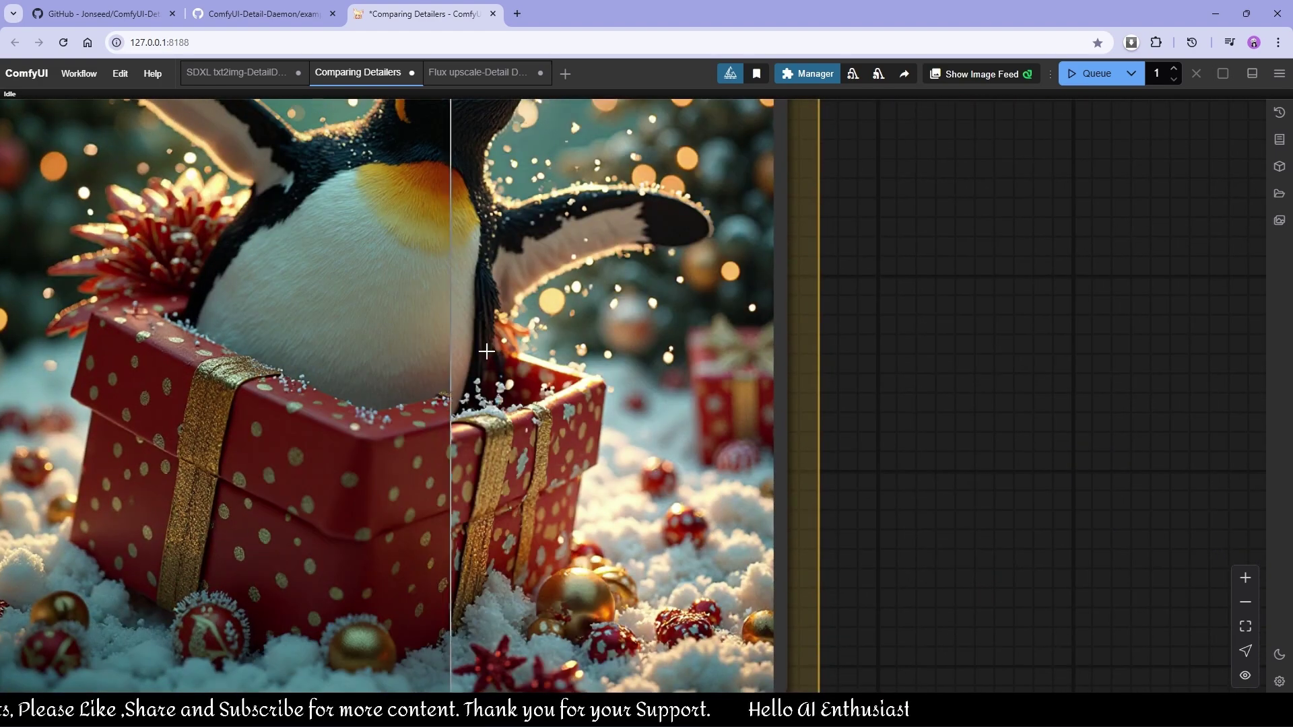
drag(168, 382, 429, 322)
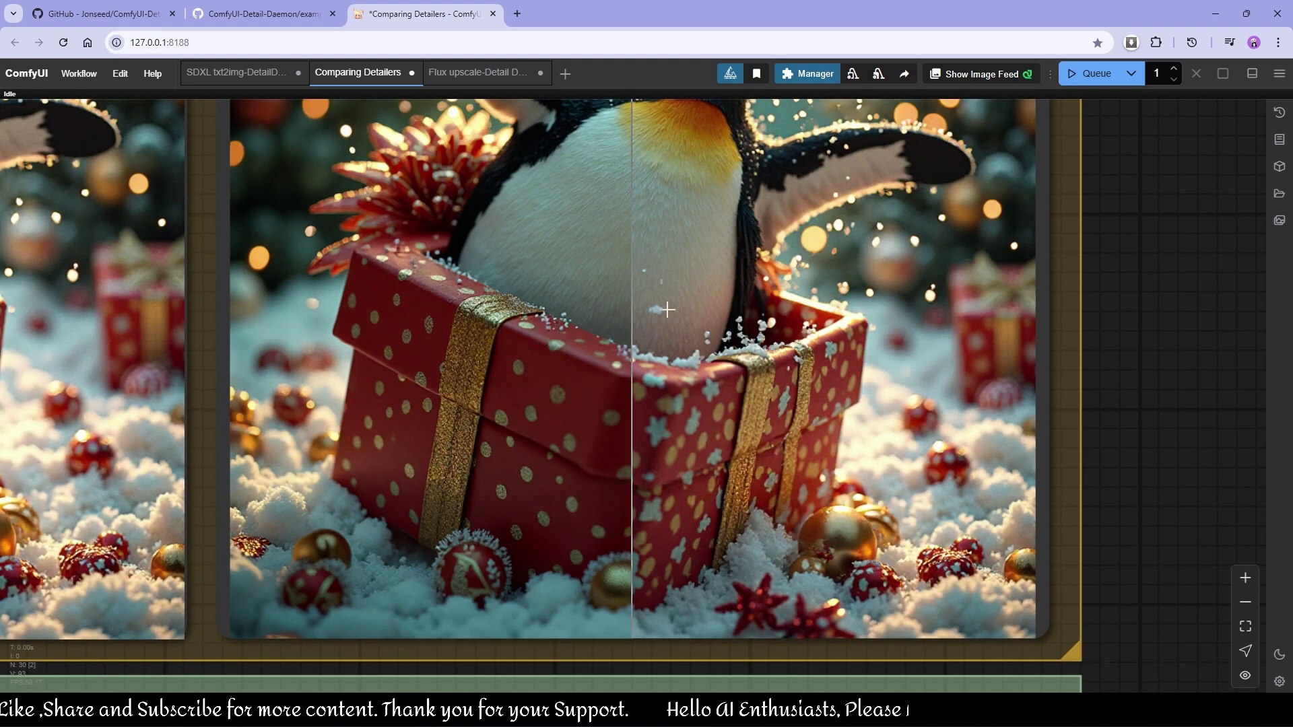
scroll(759, 310, down, 4)
drag(759, 310, 762, 398)
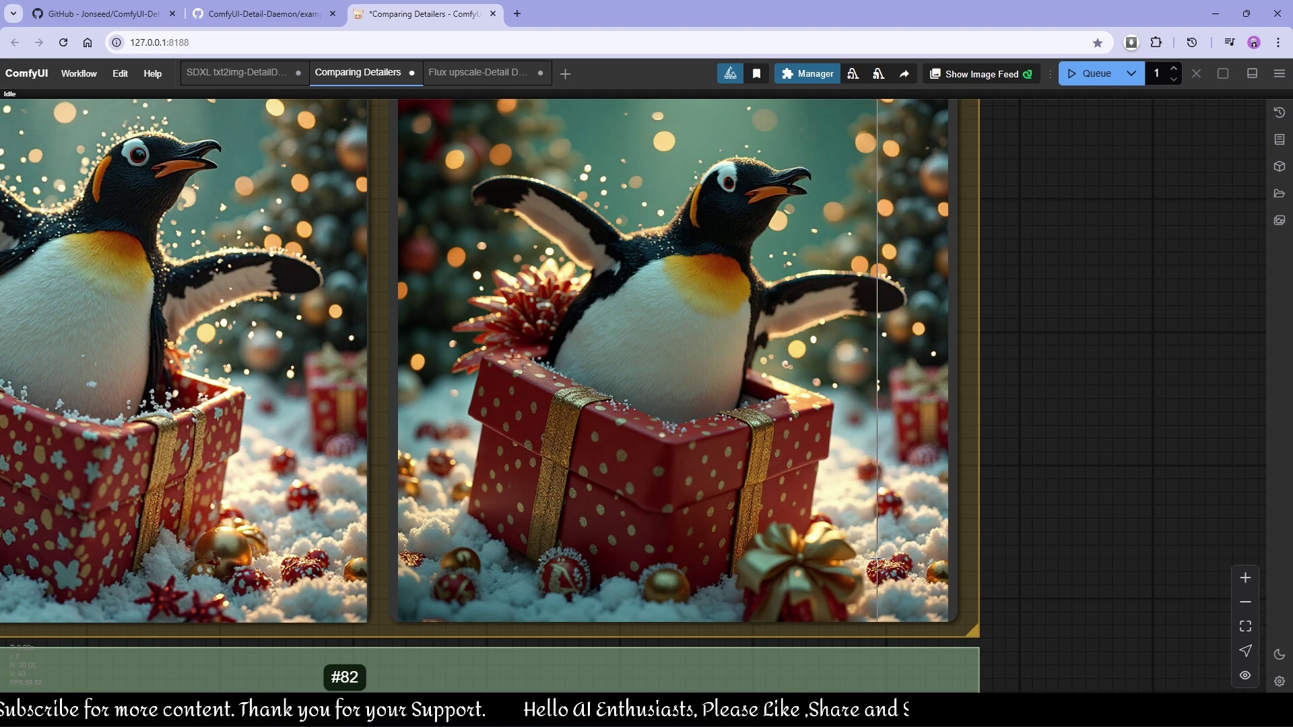
scroll(889, 559, up, 5)
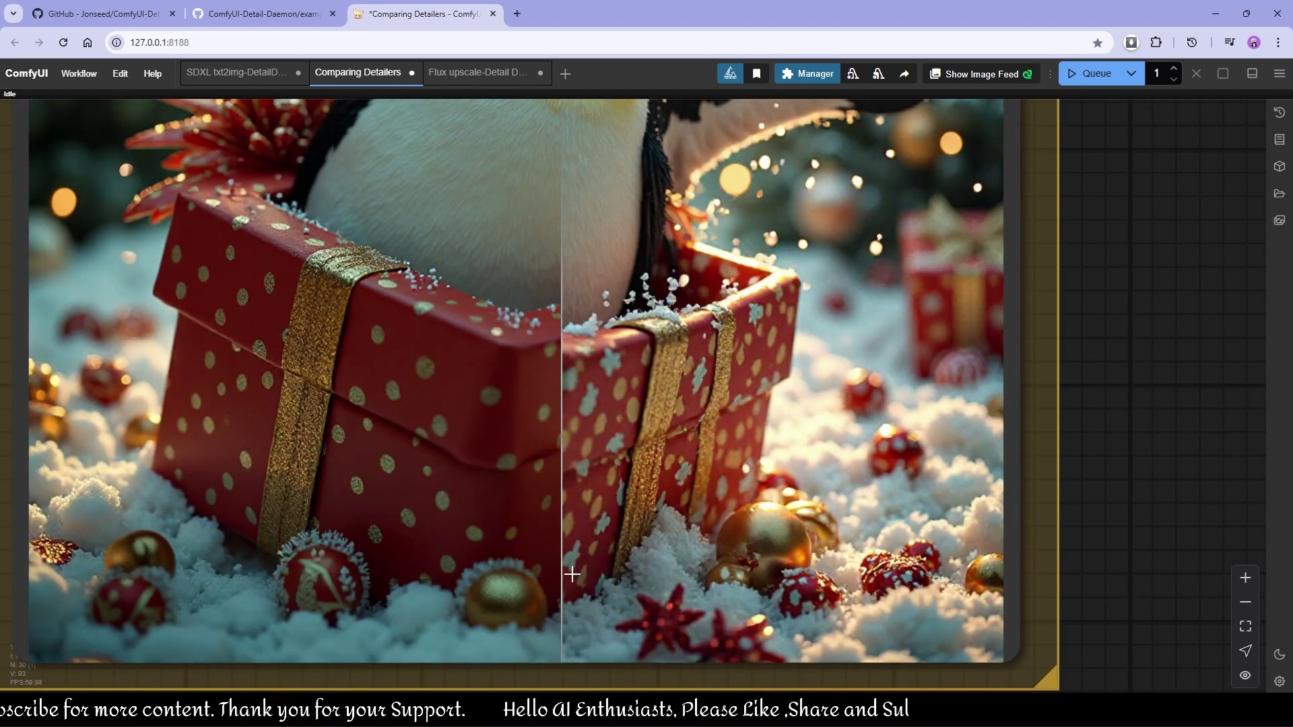
scroll(398, 516, down, 1)
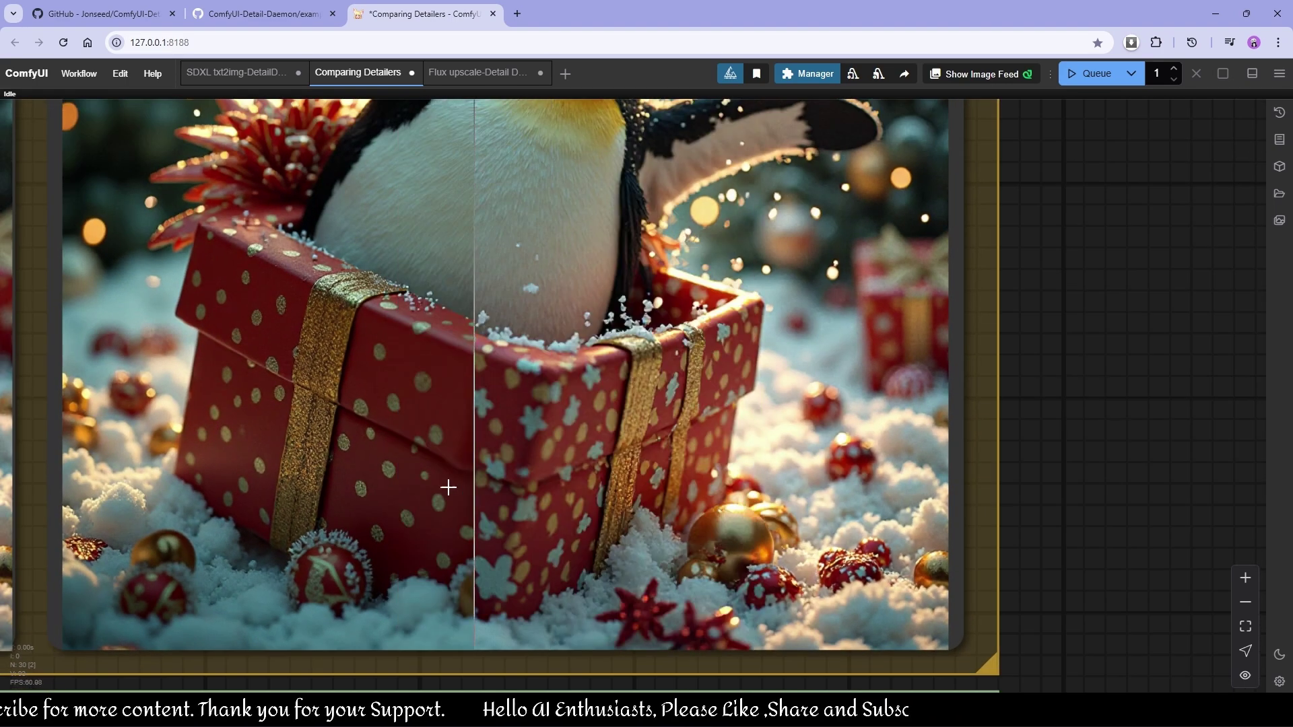
scroll(433, 473, down, 4)
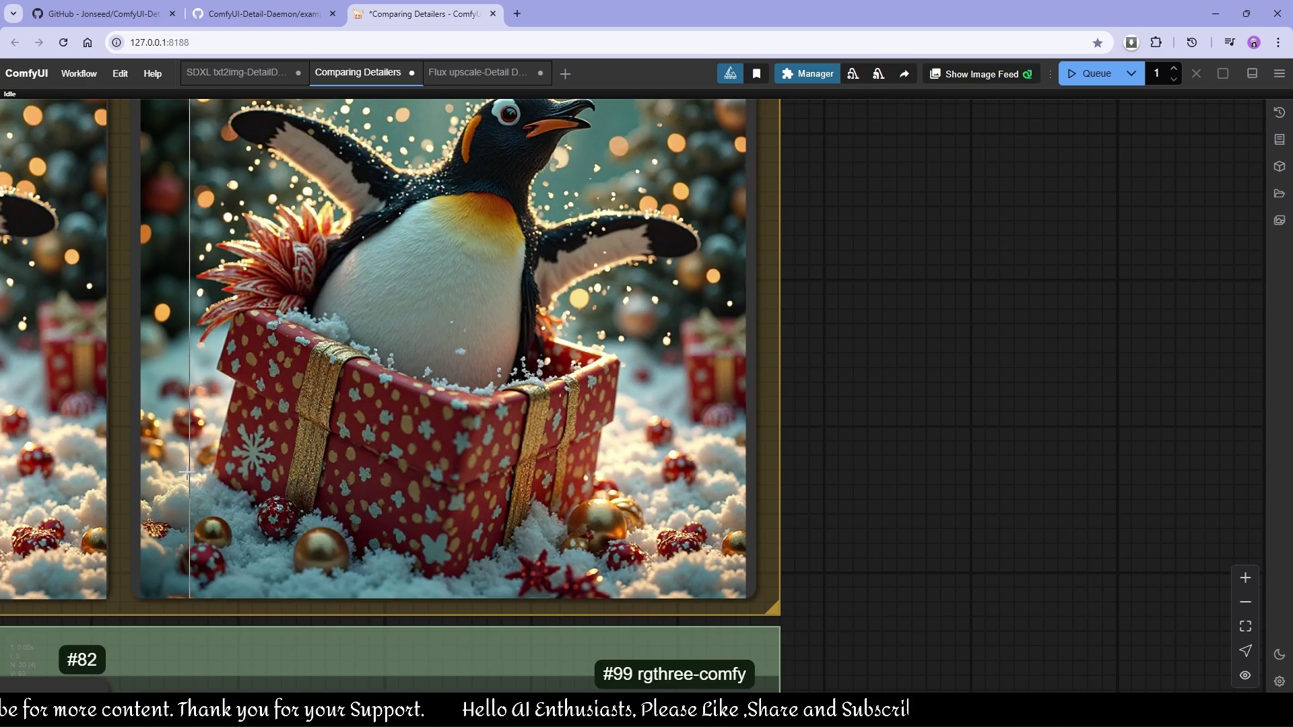
Compare the Multiply Sigmas penguin image with the default output
scroll(178, 472, down, 6)
drag(178, 471, 518, 205)
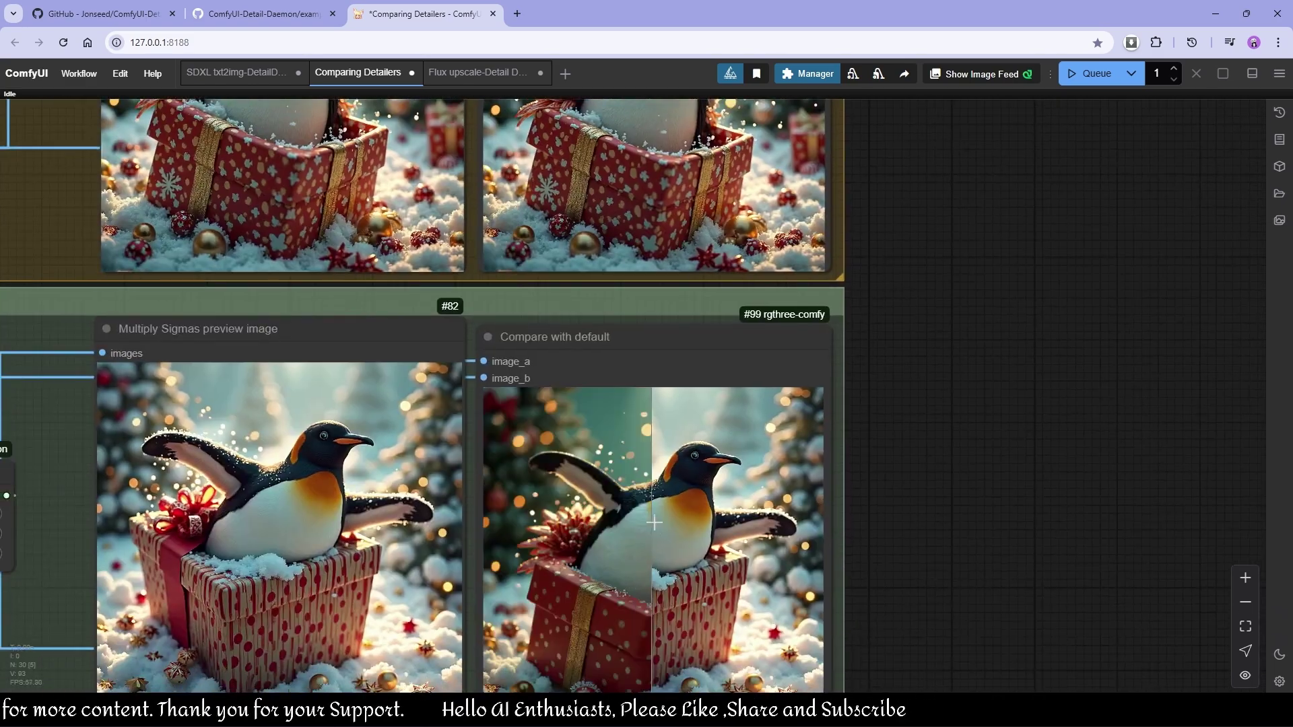
drag(662, 571, 692, 395)
scroll(481, 390, up, 5)
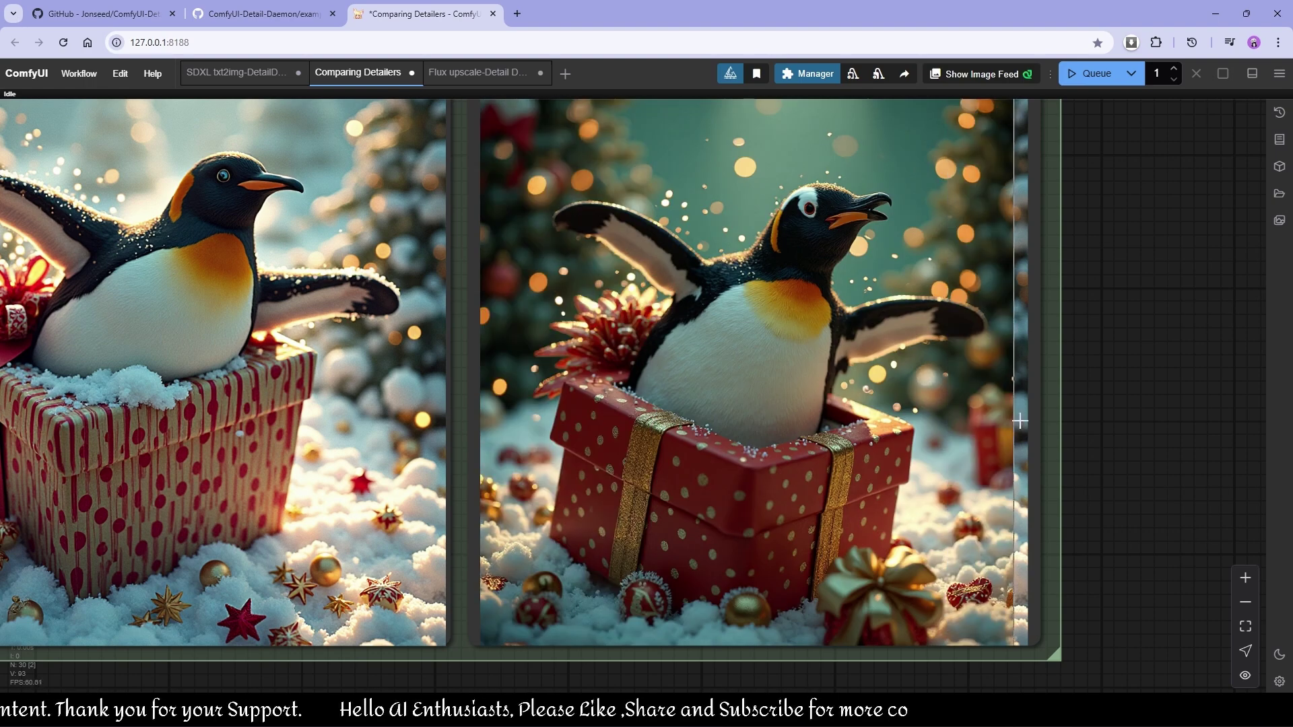
scroll(505, 421, down, 1)
scroll(505, 421, down, 2)
Set the Multiply Sigmas (stateless) node's start to 0.450 and end to 0.900
drag(513, 442, 1165, 444)
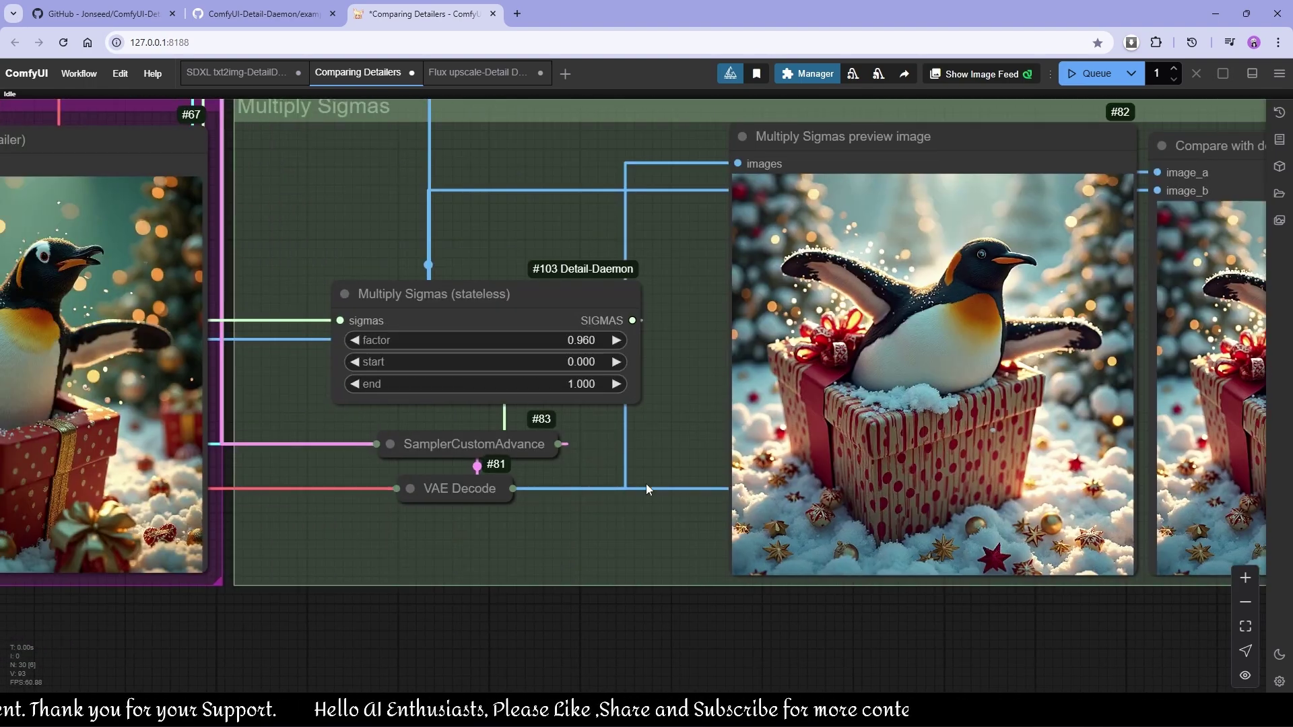
click(572, 362)
text(.5)
key(Return)
click(559, 382)
text(.9)
key(Return)
scroll(627, 500, down, 1)
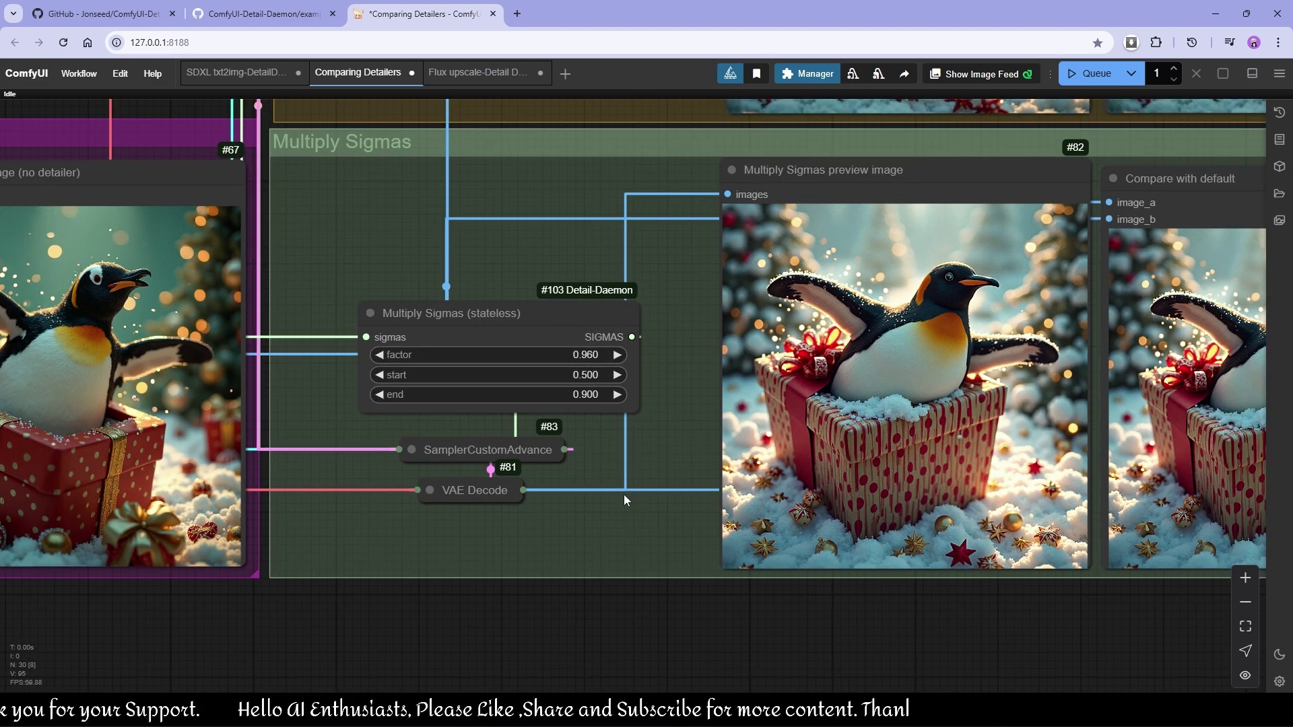
click(578, 379)
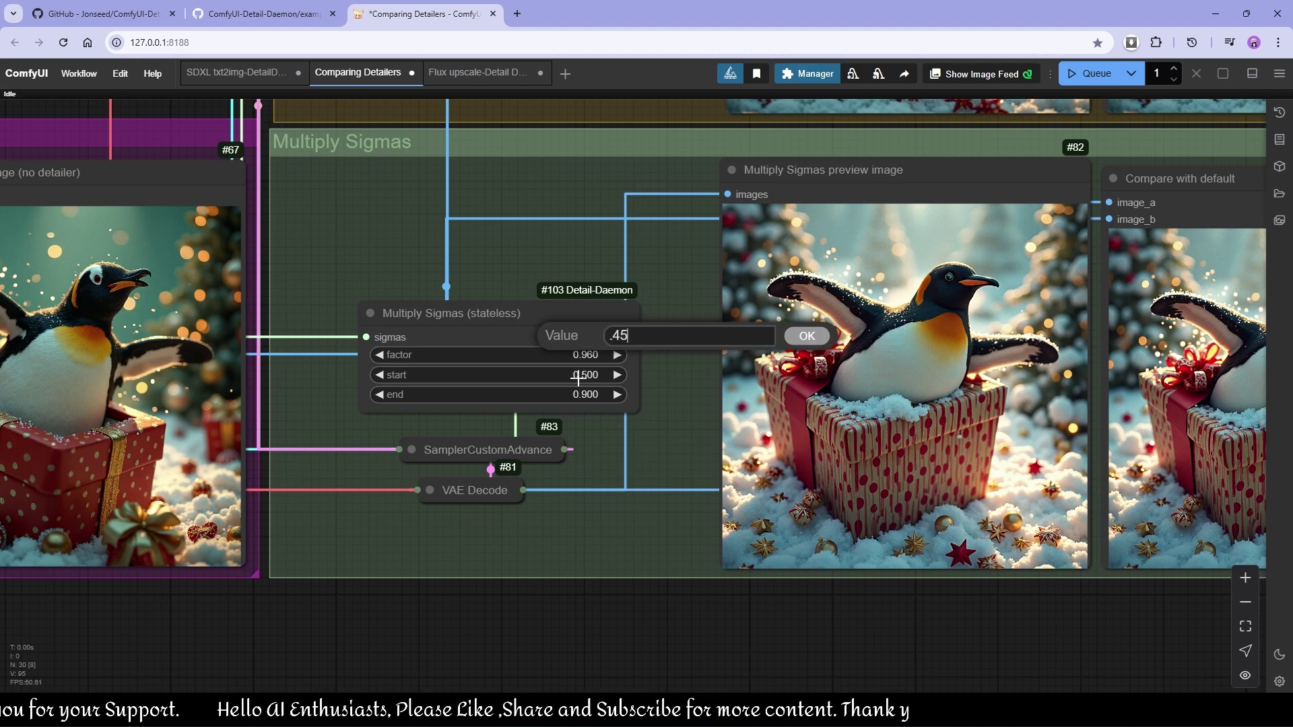
key(Return)
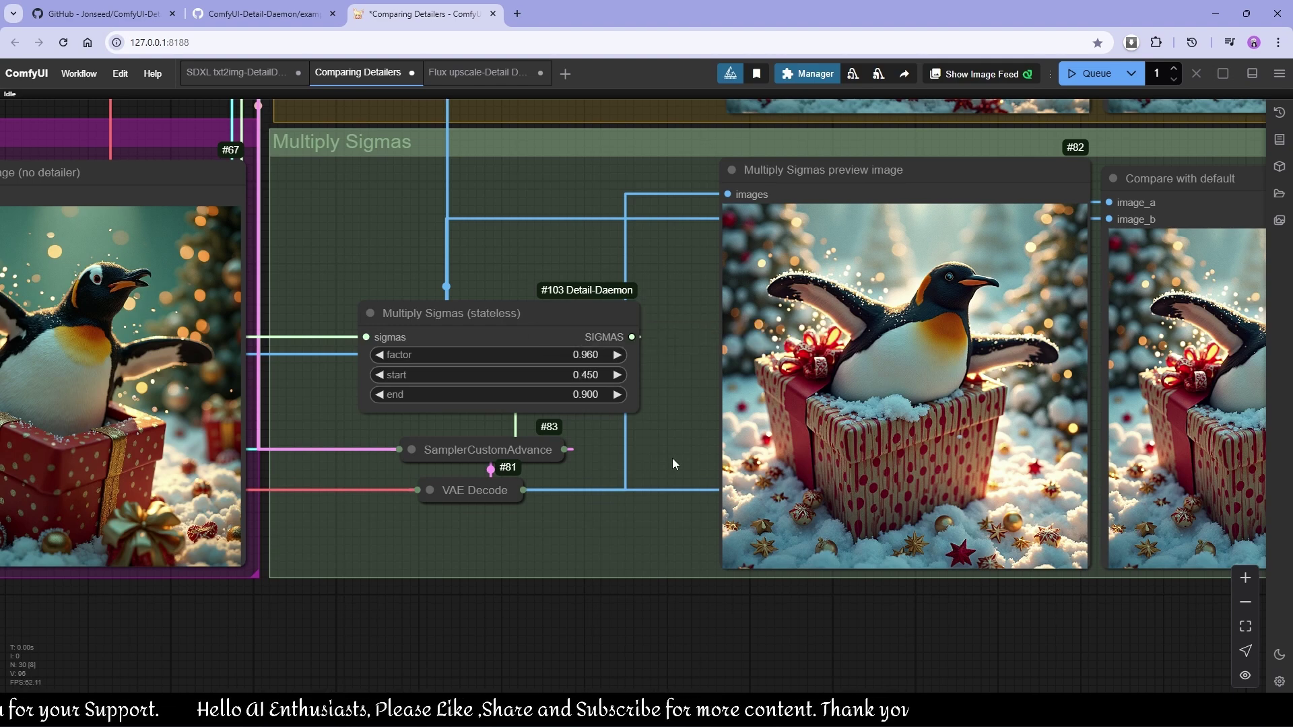
Look over the waterfall results of all groups and inspect the default image without a detailer
scroll(672, 458, down, 6)
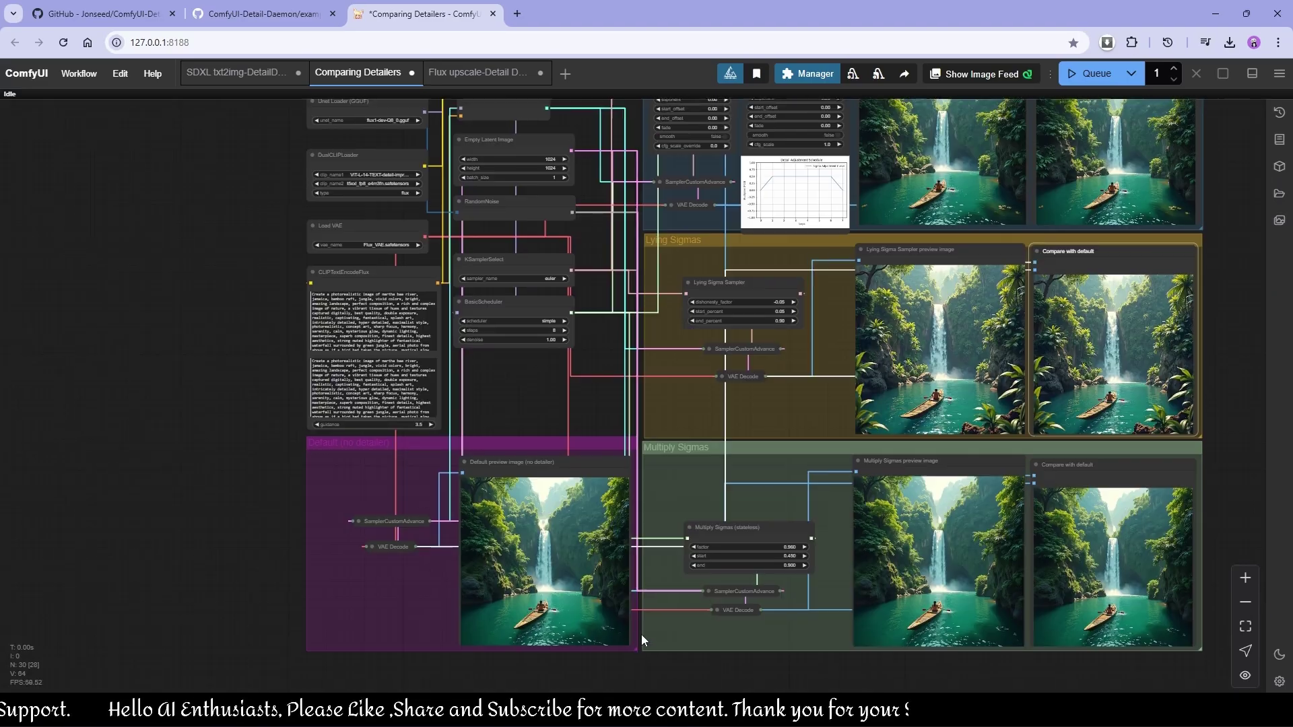
drag(641, 634, 636, 605)
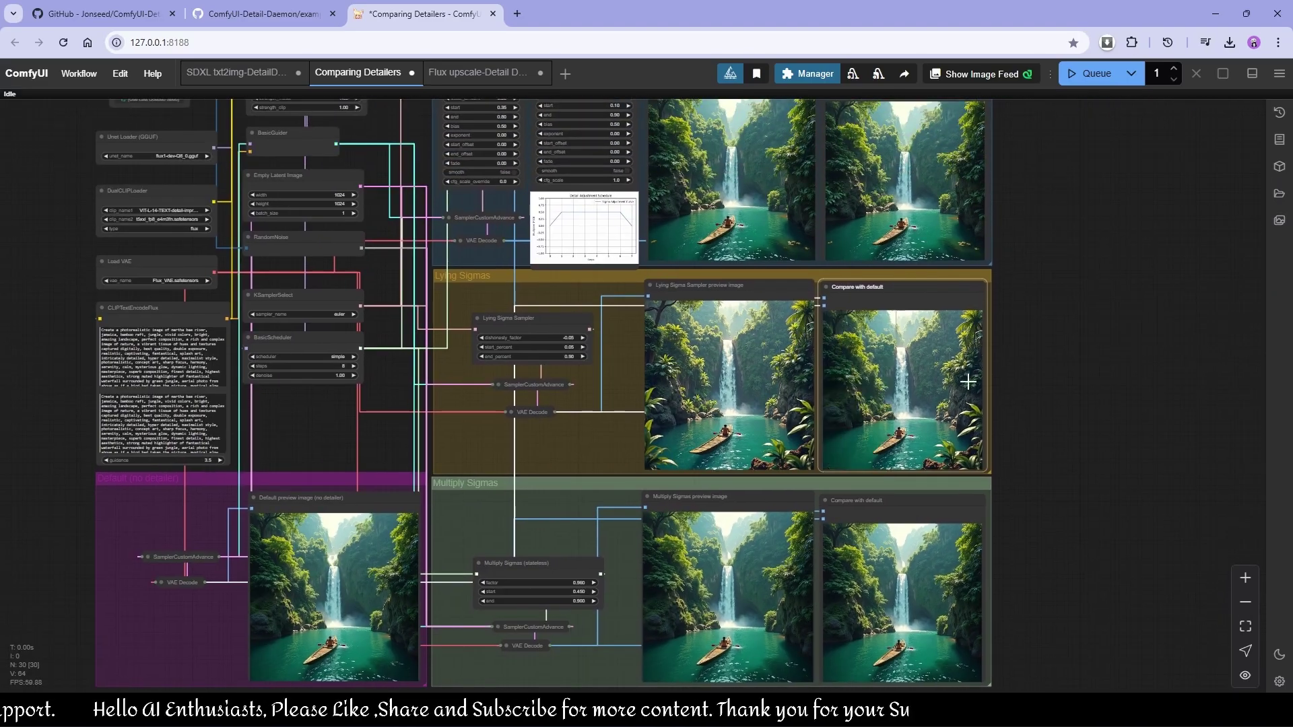
drag(1059, 391, 1044, 445)
scroll(1042, 447, down, 5)
scroll(539, 586, up, 13)
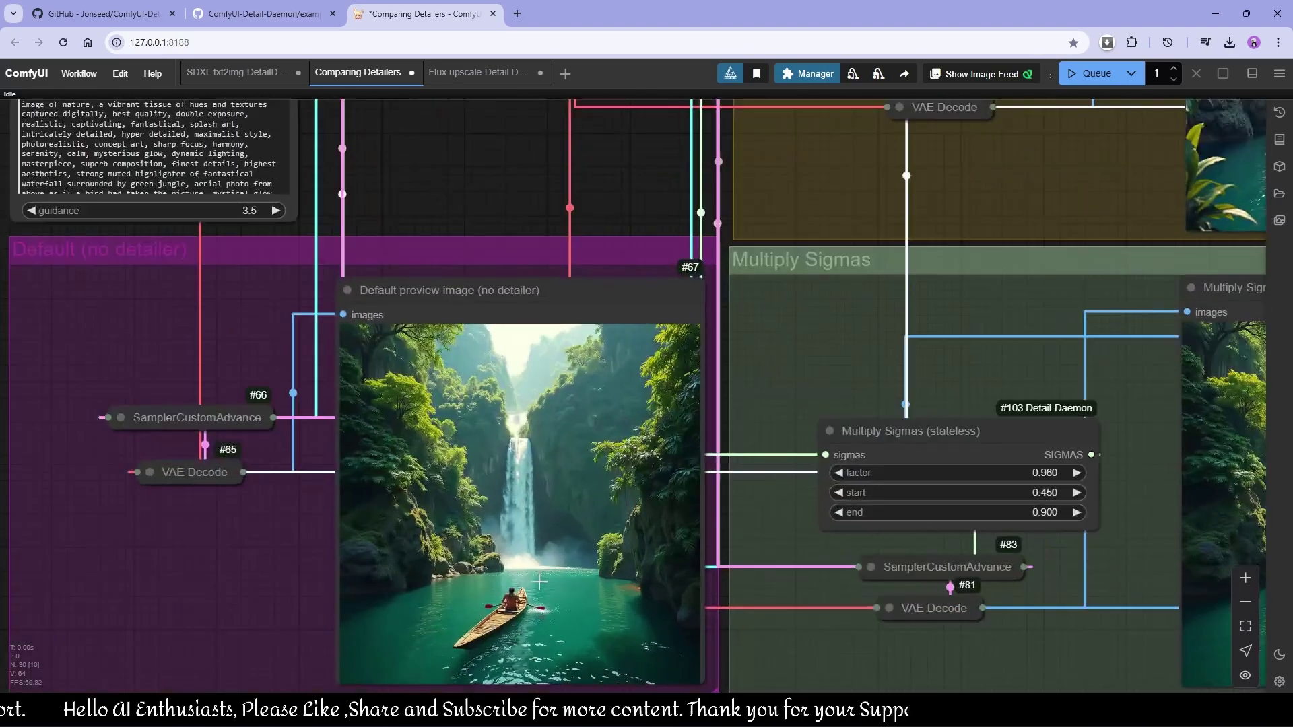
scroll(608, 462, up, 4)
scroll(608, 462, down, 2)
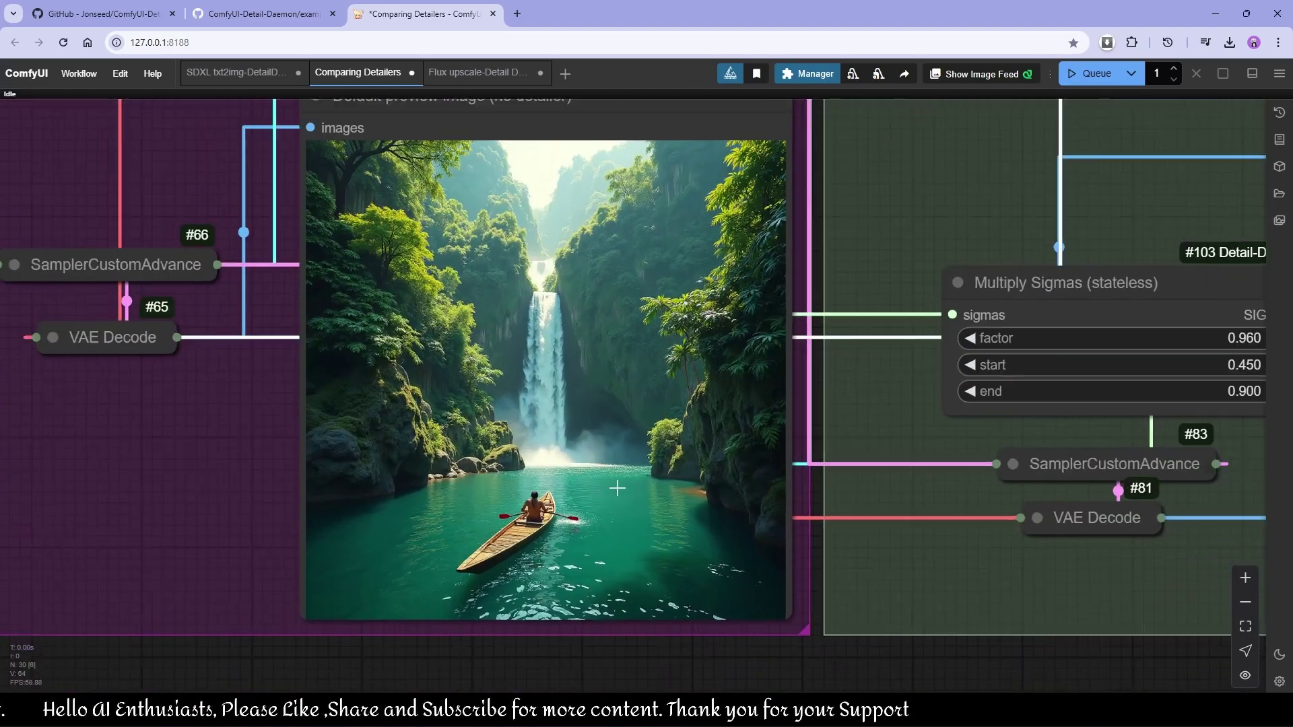
drag(621, 433, 579, 524)
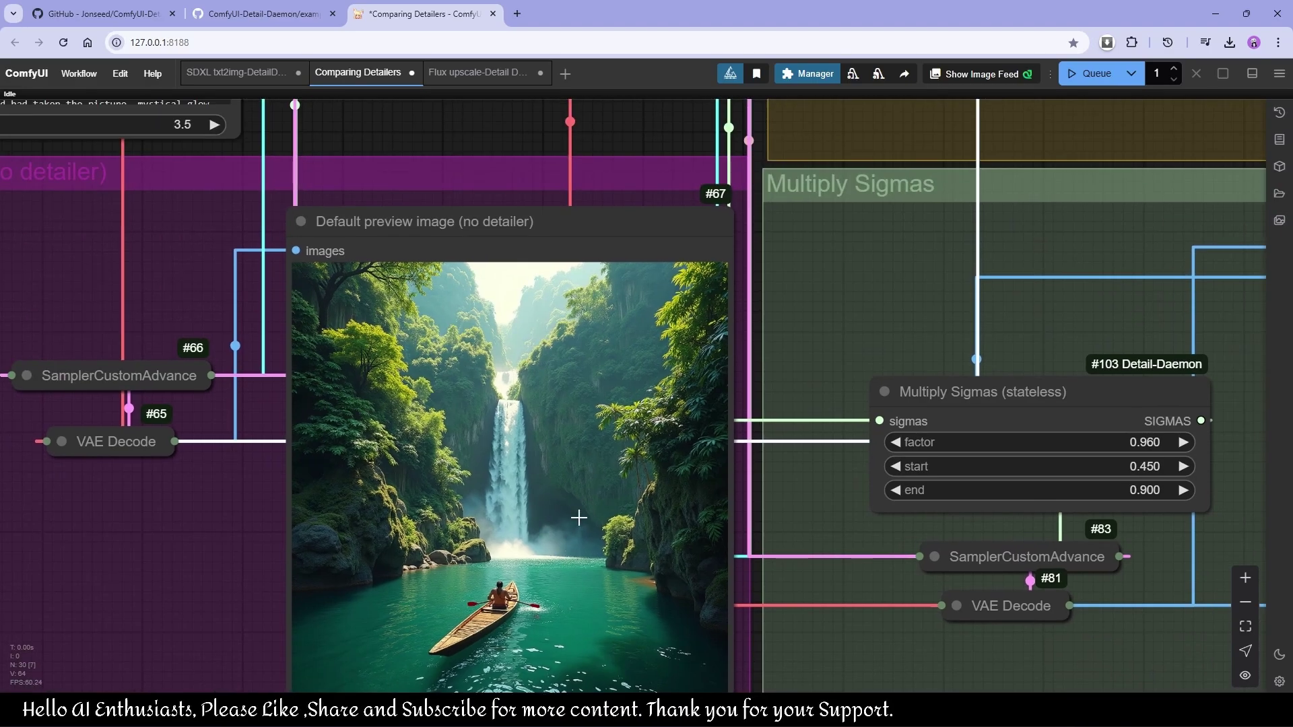
Review the Detail Daemon Sampler and Detail Daemon Graph Sigmas settings used for the waterfall image
scroll(579, 518, down, 3)
drag(592, 447, 202, 683)
drag(700, 223, 374, 569)
drag(606, 353, 602, 534)
scroll(571, 581, down, 5)
scroll(272, 402, up, 5)
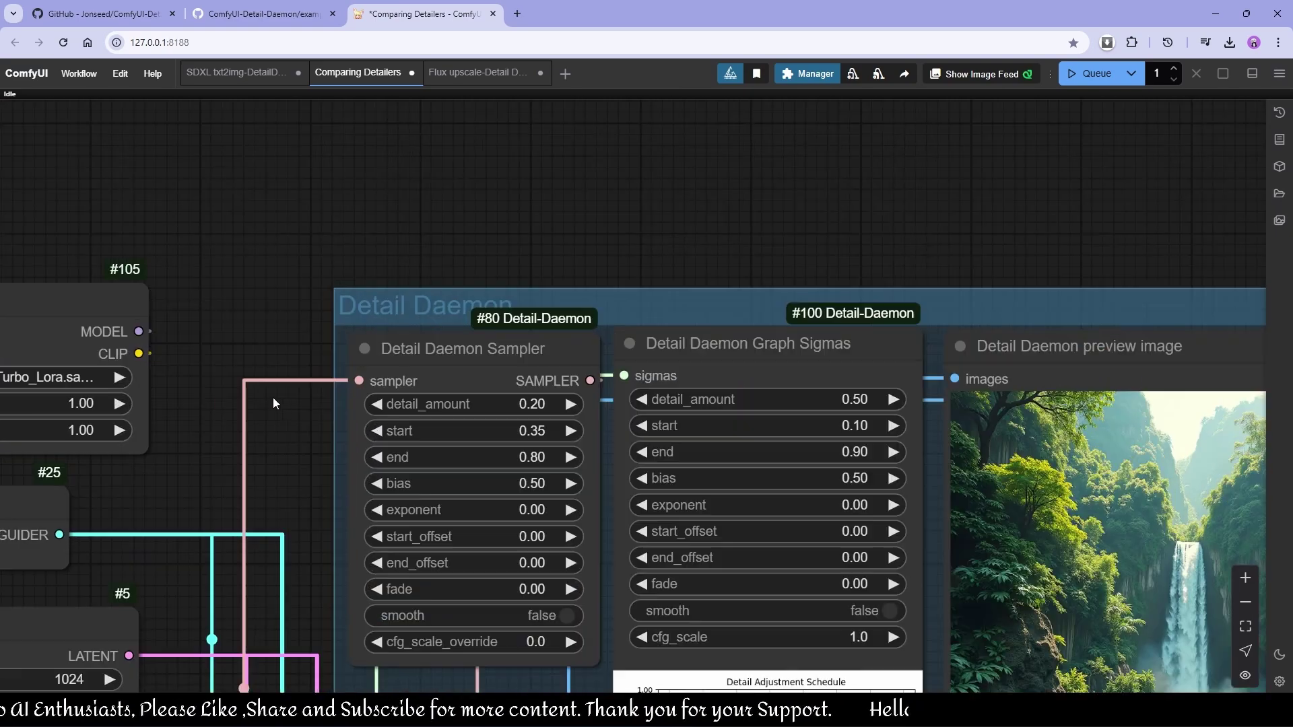
drag(257, 432, 260, 367)
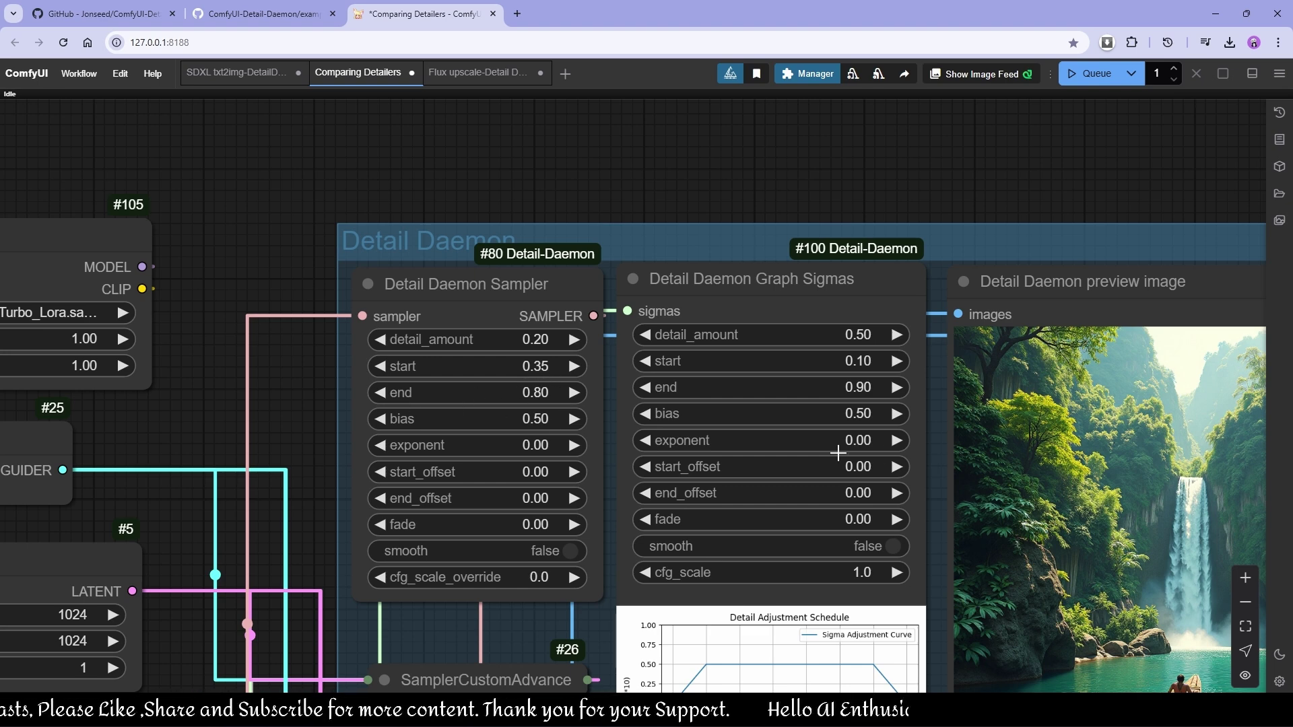
Compare the rocks, foliage and waterfall in the Detail Daemon image with the default output up close
drag(837, 453, 706, 415)
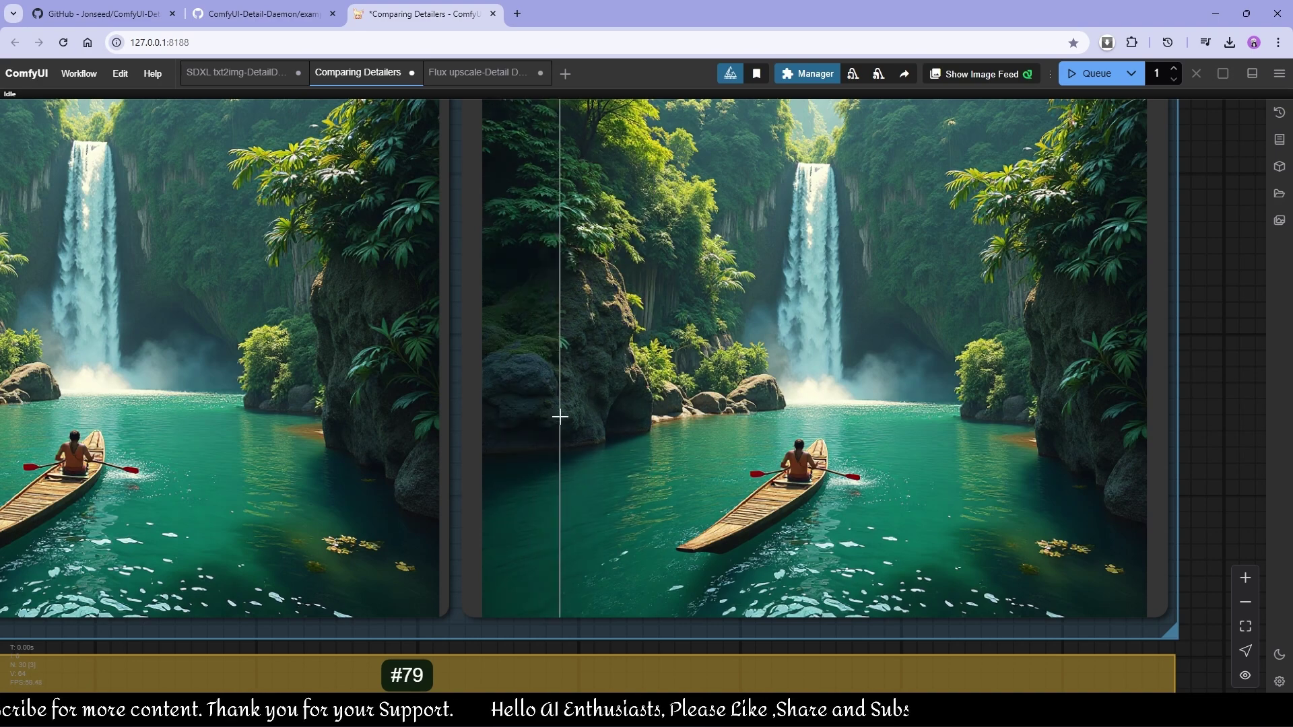
scroll(559, 415, up, 5)
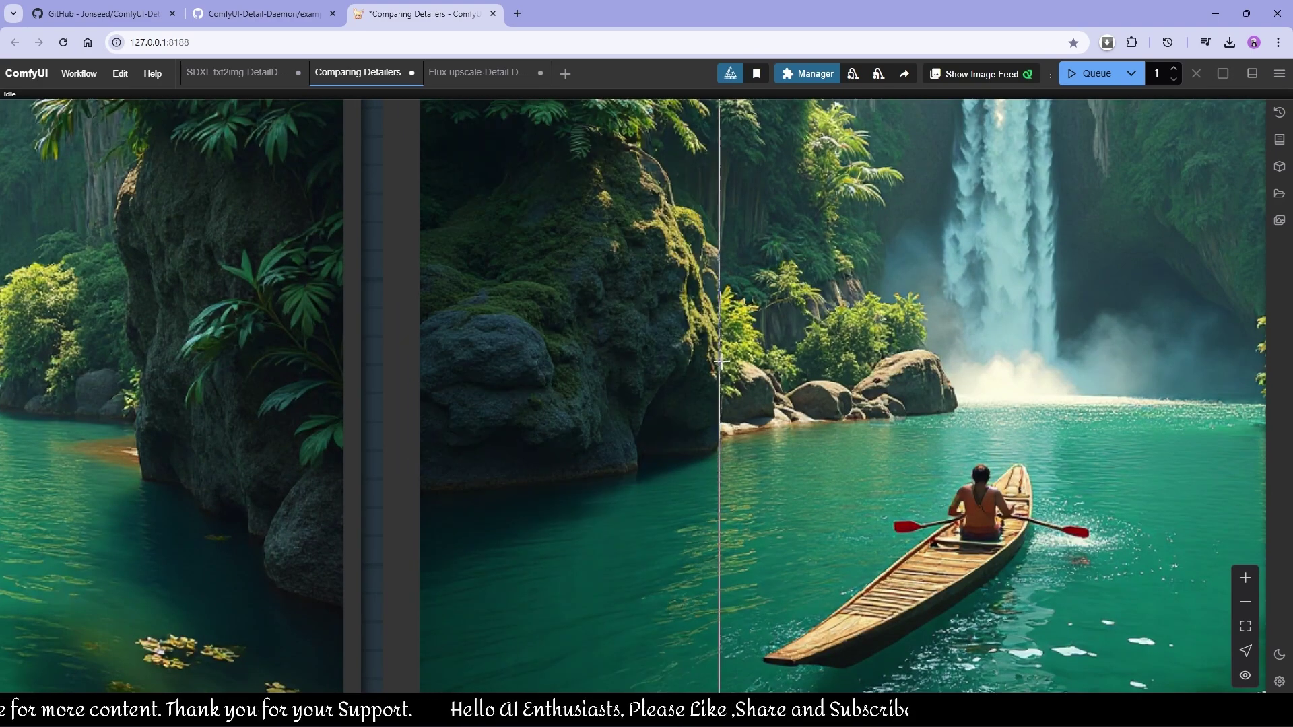
drag(765, 243, 701, 434)
drag(695, 213, 715, 400)
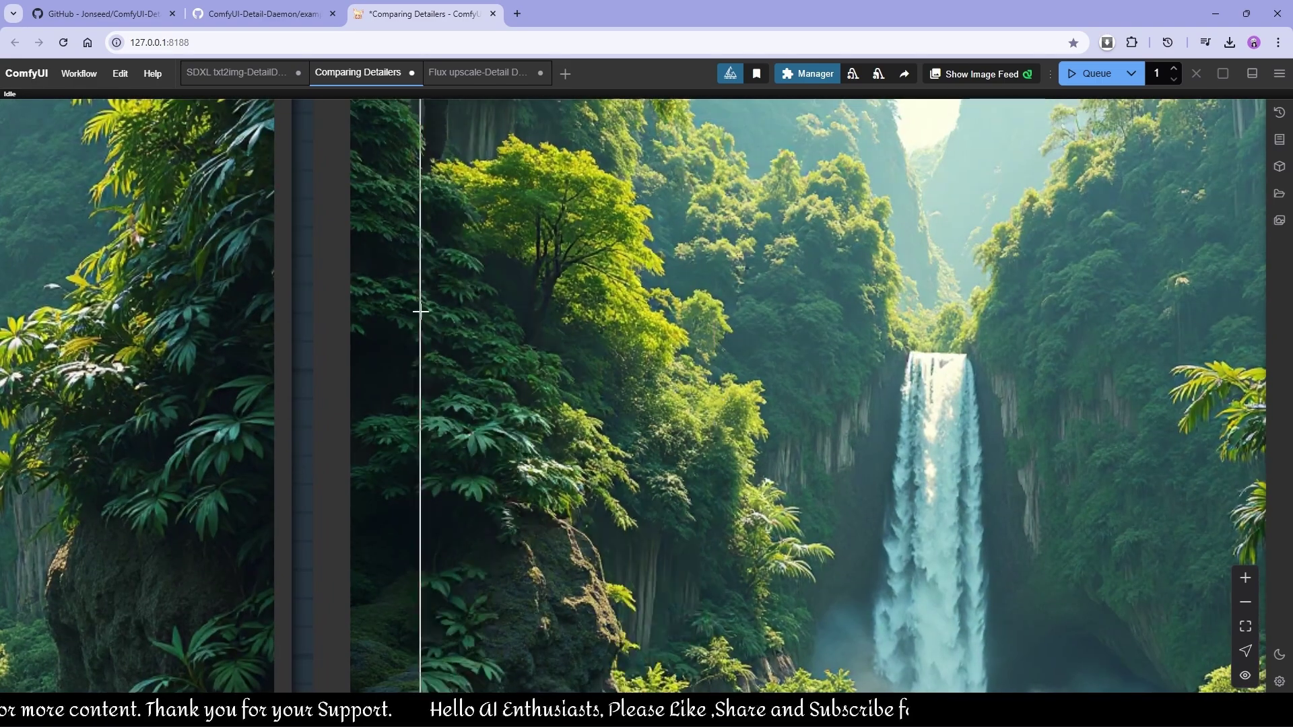
scroll(707, 377, up, 5)
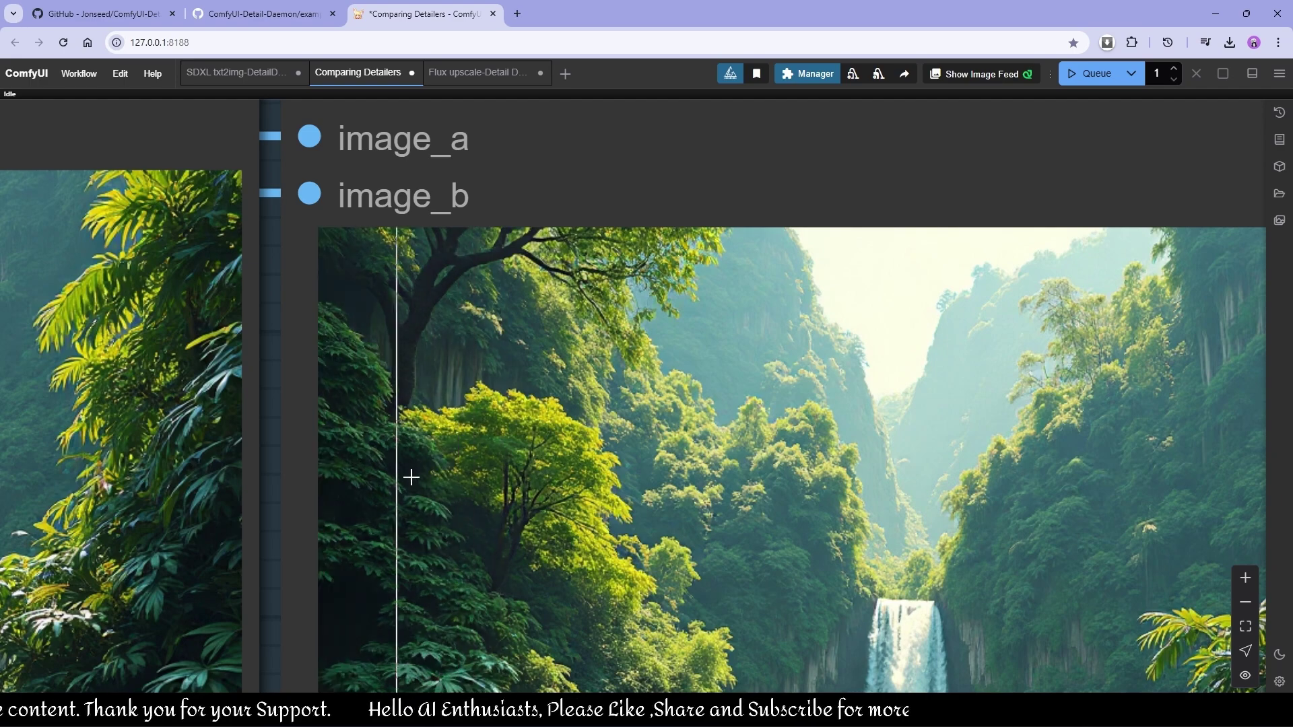
Compare the boat, rower and water surface in the Detail Daemon waterfall image with the default output up close
scroll(411, 476, down, 8)
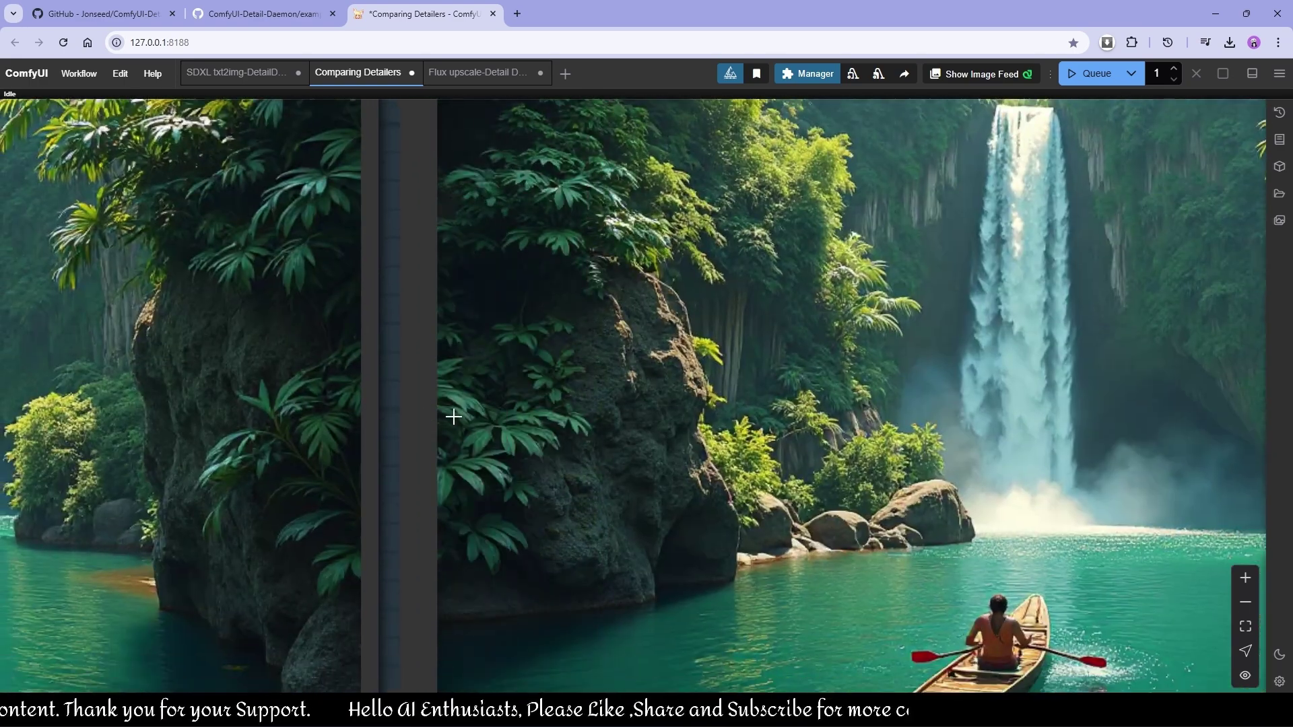
scroll(536, 407, down, 4)
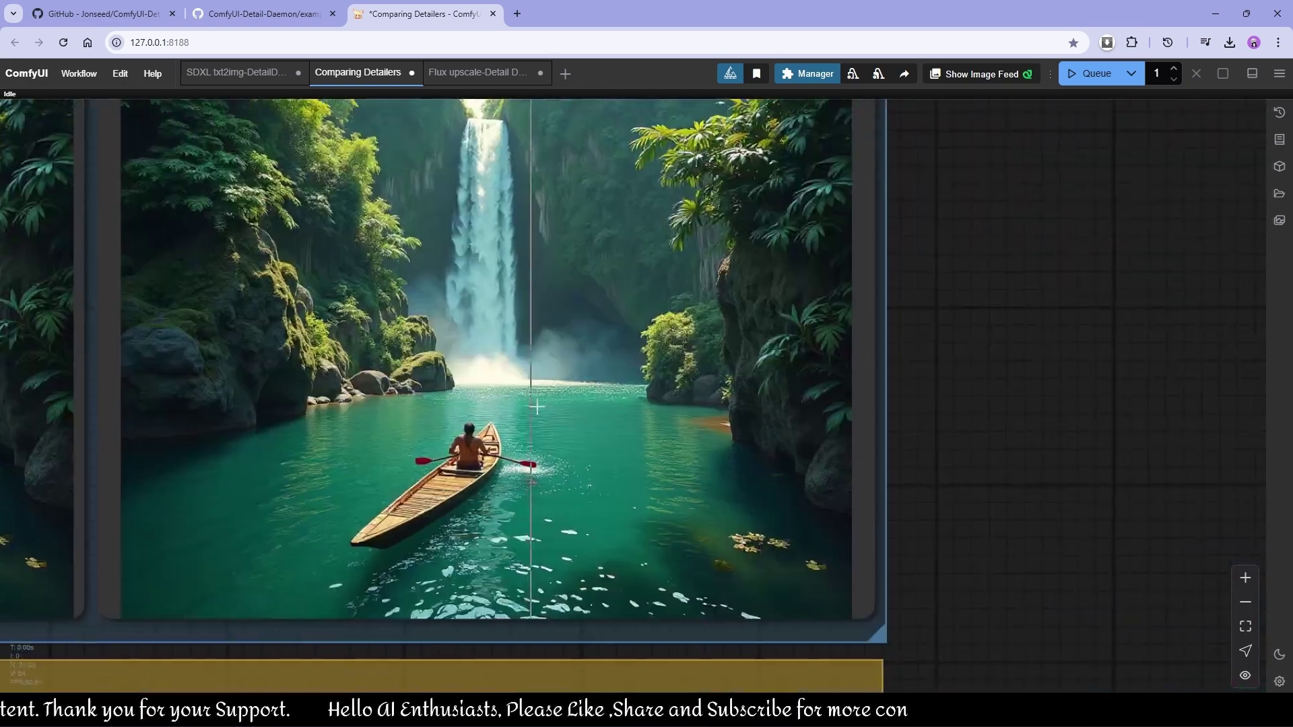
scroll(534, 404, up, 10)
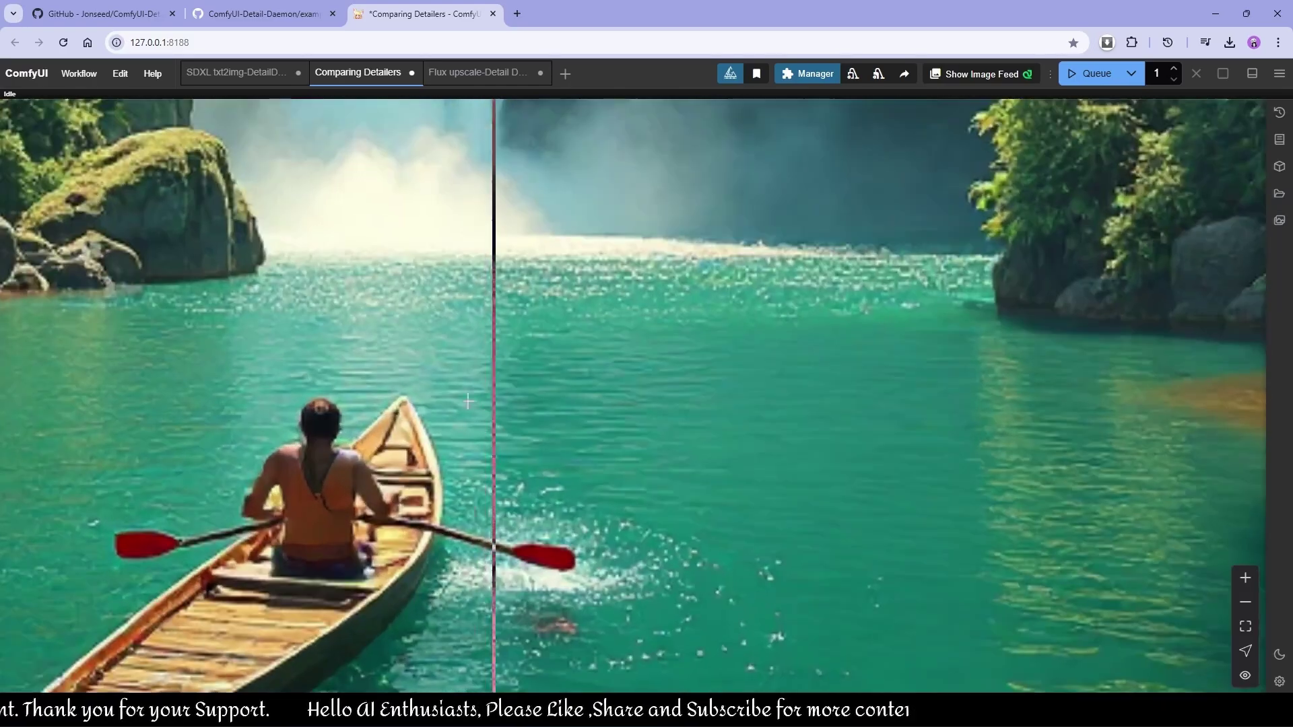
scroll(660, 421, down, 8)
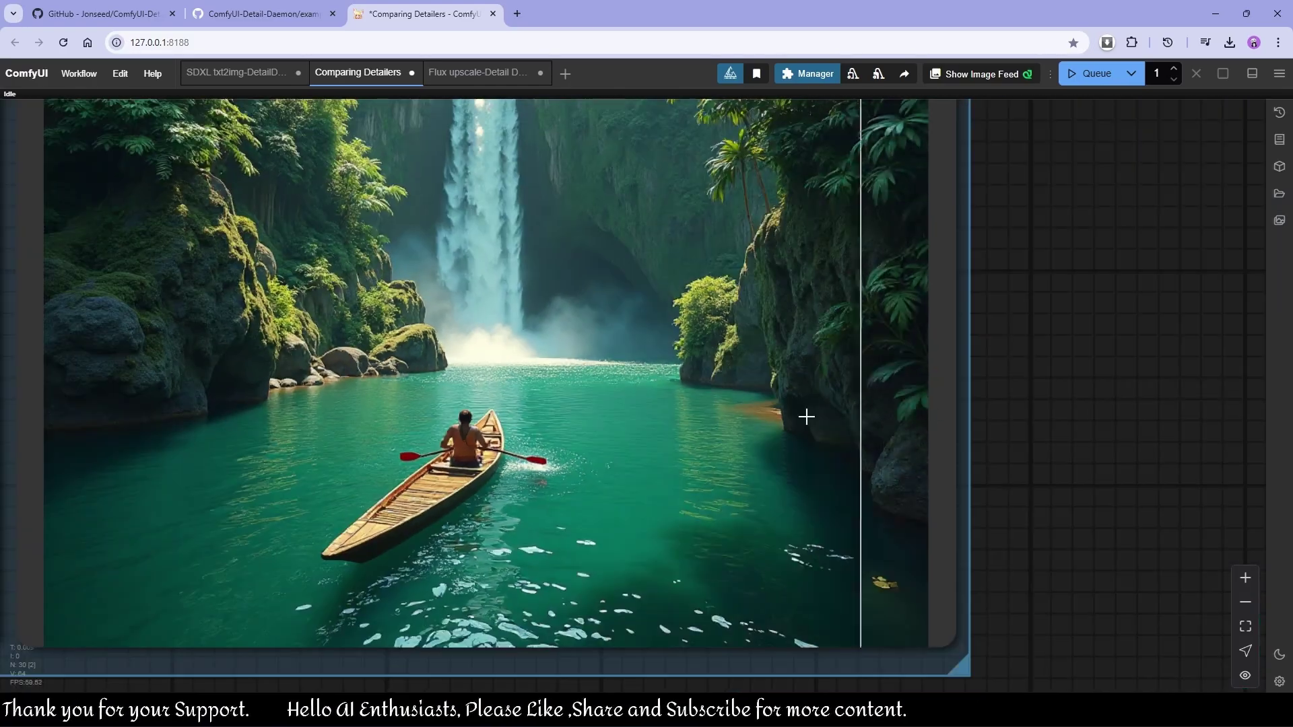
Compare the Lying Sigmas waterfall image with the default output, checking the rocks, plants and boat up close
scroll(594, 417, down, 9)
drag(842, 610, 1101, 223)
drag(1060, 415, 1070, 360)
scroll(980, 404, up, 5)
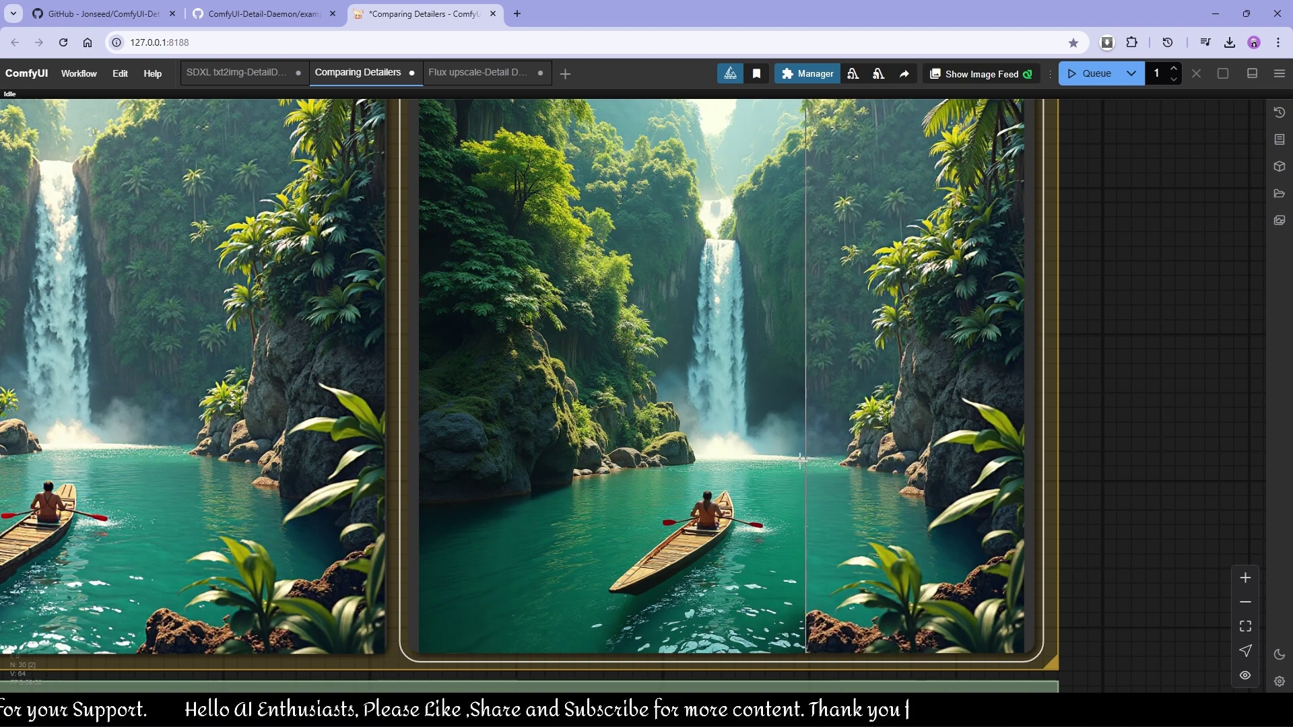
scroll(657, 468, up, 5)
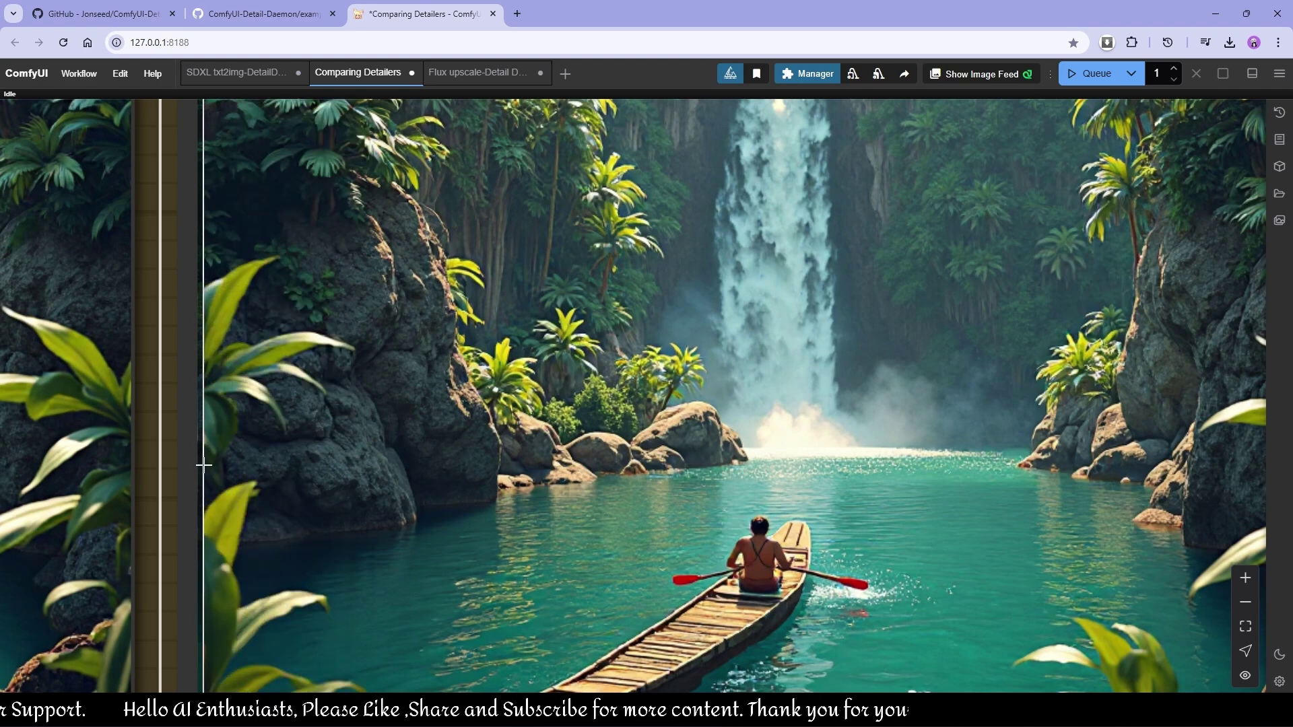
scroll(203, 465, down, 5)
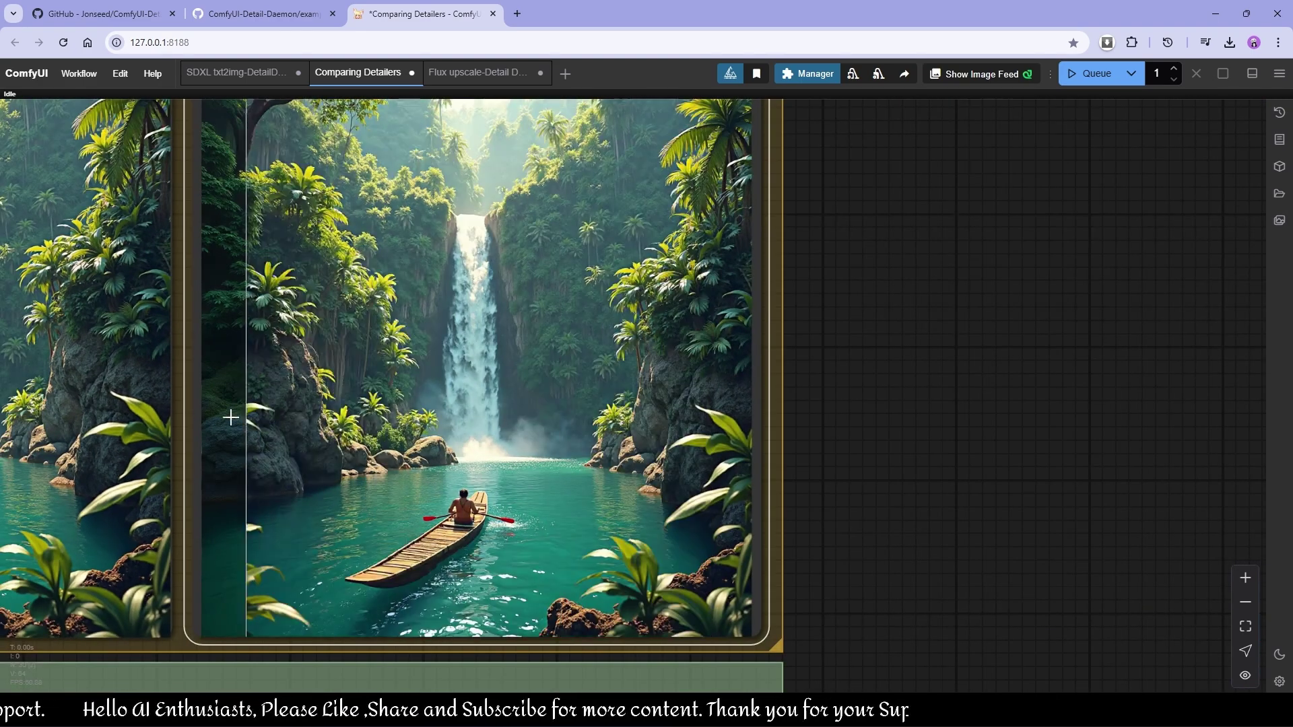
scroll(300, 434, down, 4)
Review the Lying Sigma Sampler settings alongside its waterfall preview and the Detail Daemon group above it
drag(300, 460, 965, 499)
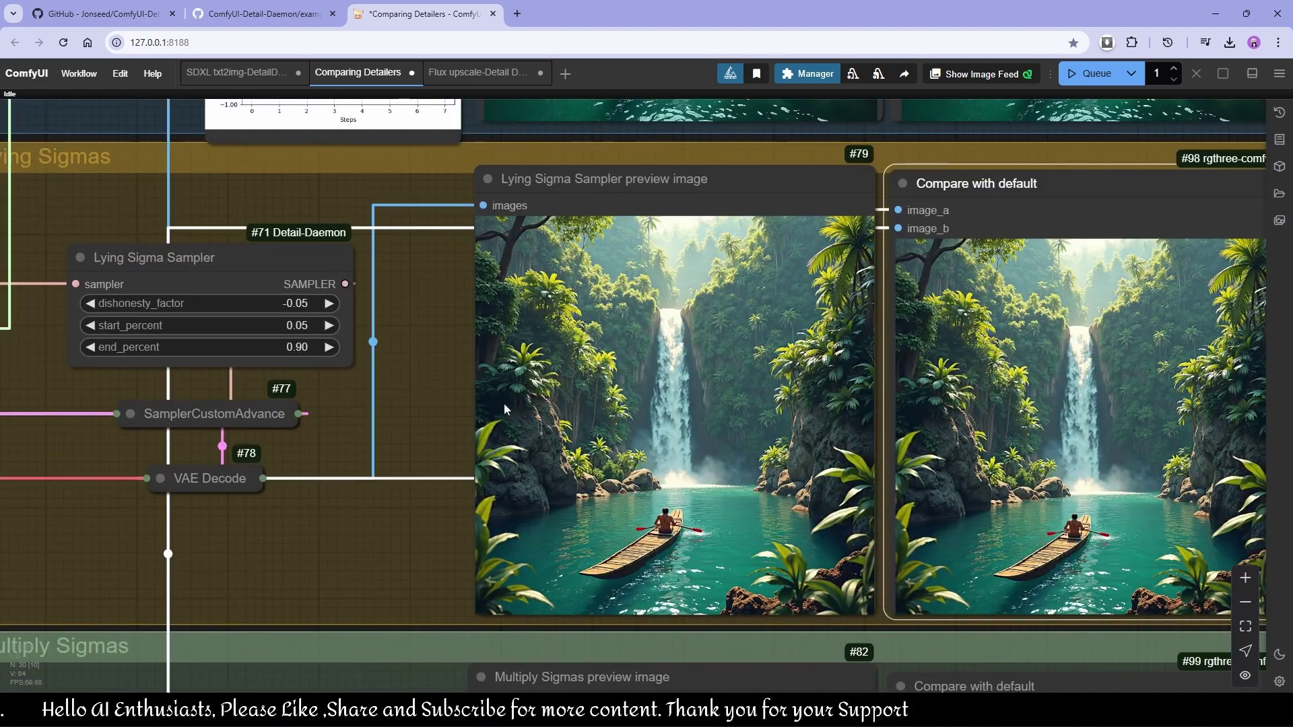
drag(602, 438, 626, 455)
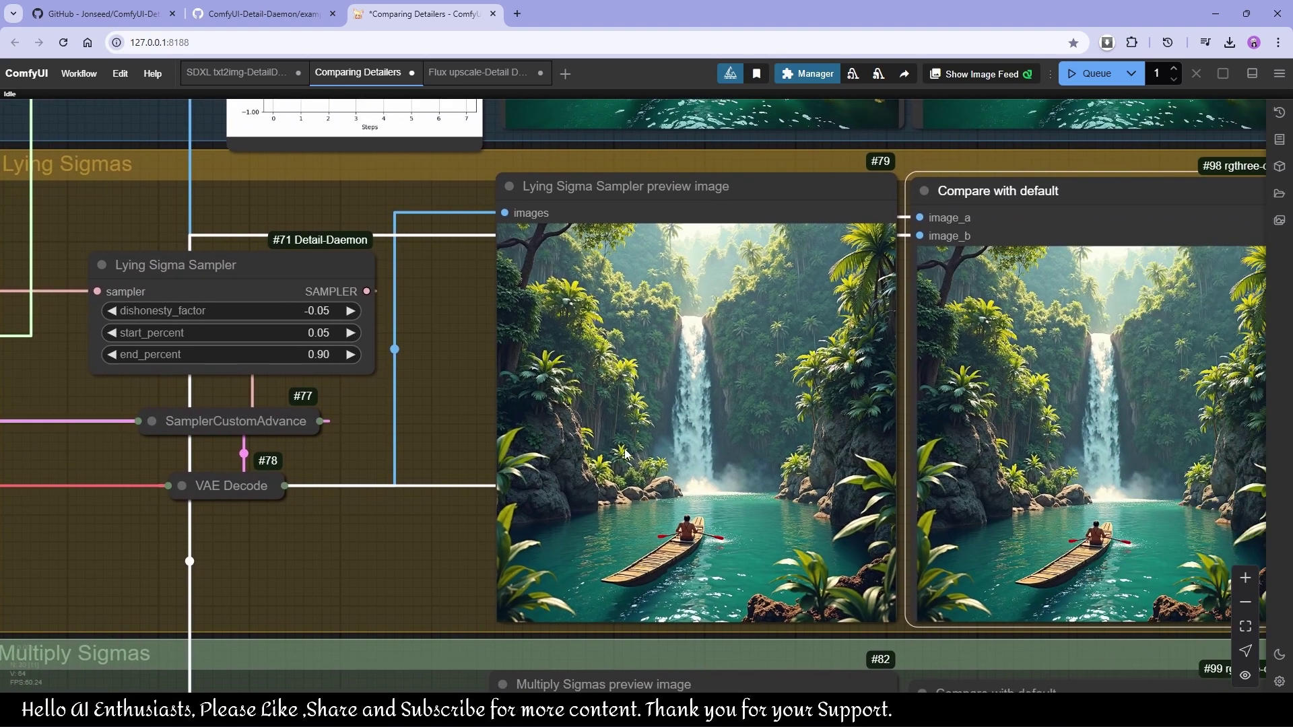
scroll(661, 392, down, 5)
drag(380, 108, 427, 292)
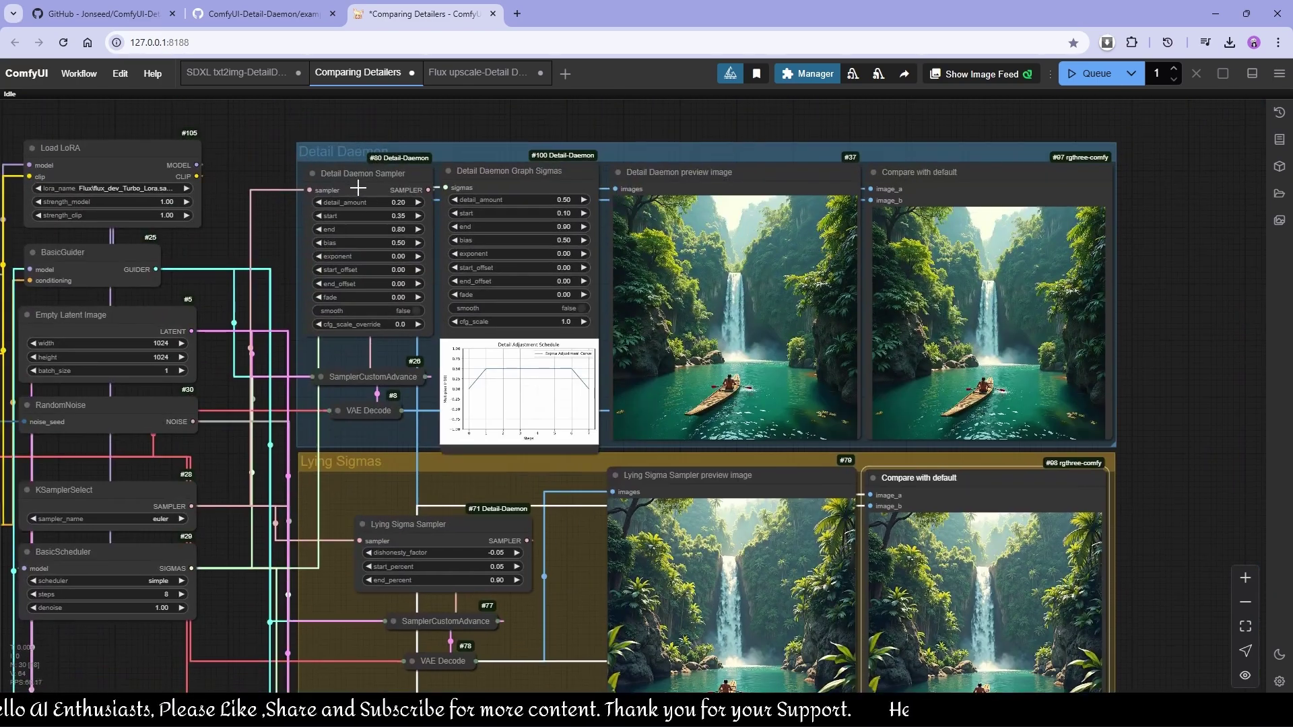
drag(669, 564, 617, 365)
scroll(538, 415, up, 3)
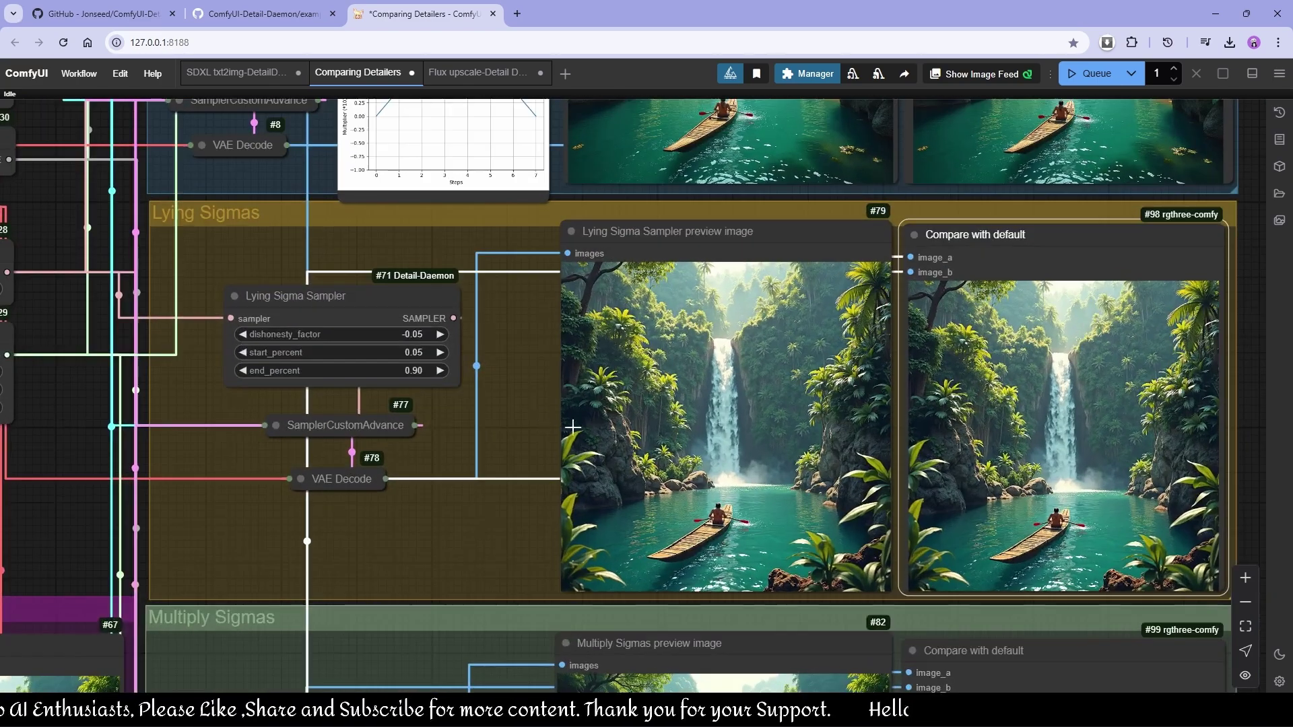
drag(697, 453, 633, 474)
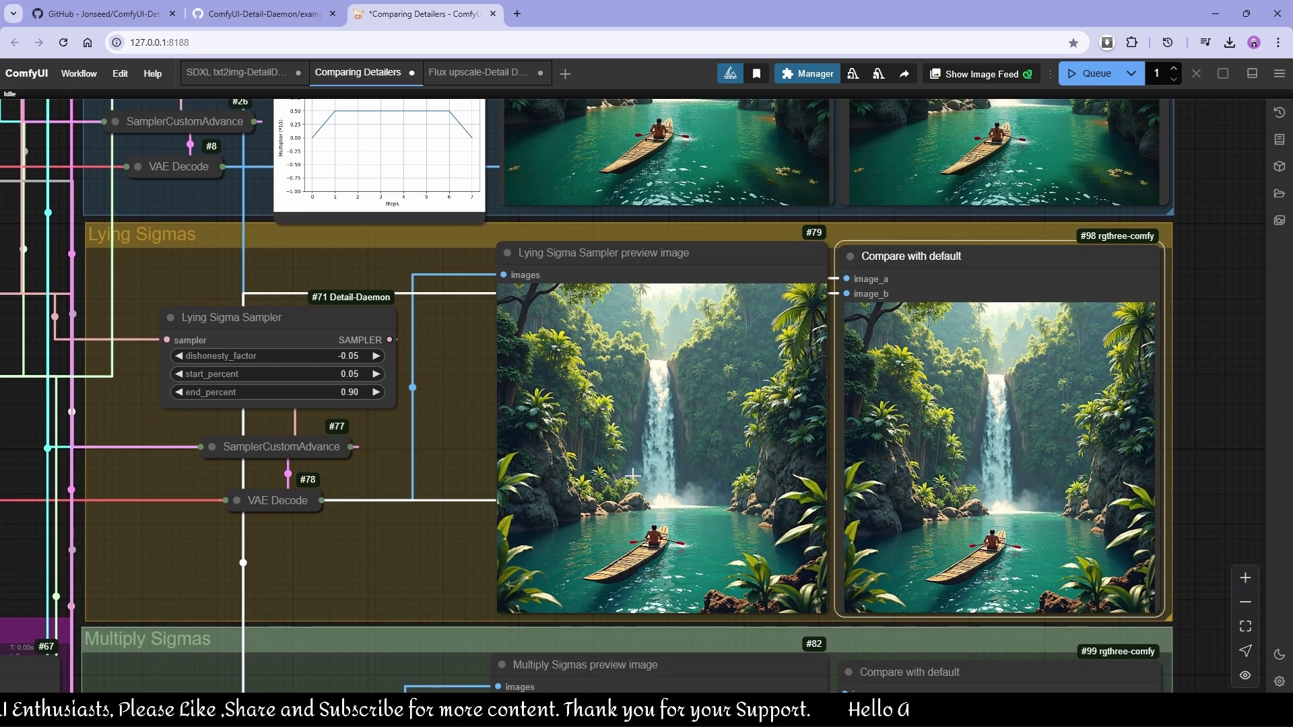
Compare the Detail Daemon settings and waterfall preview with those of the Lying Sigmas group
drag(711, 444, 777, 606)
drag(657, 350, 729, 536)
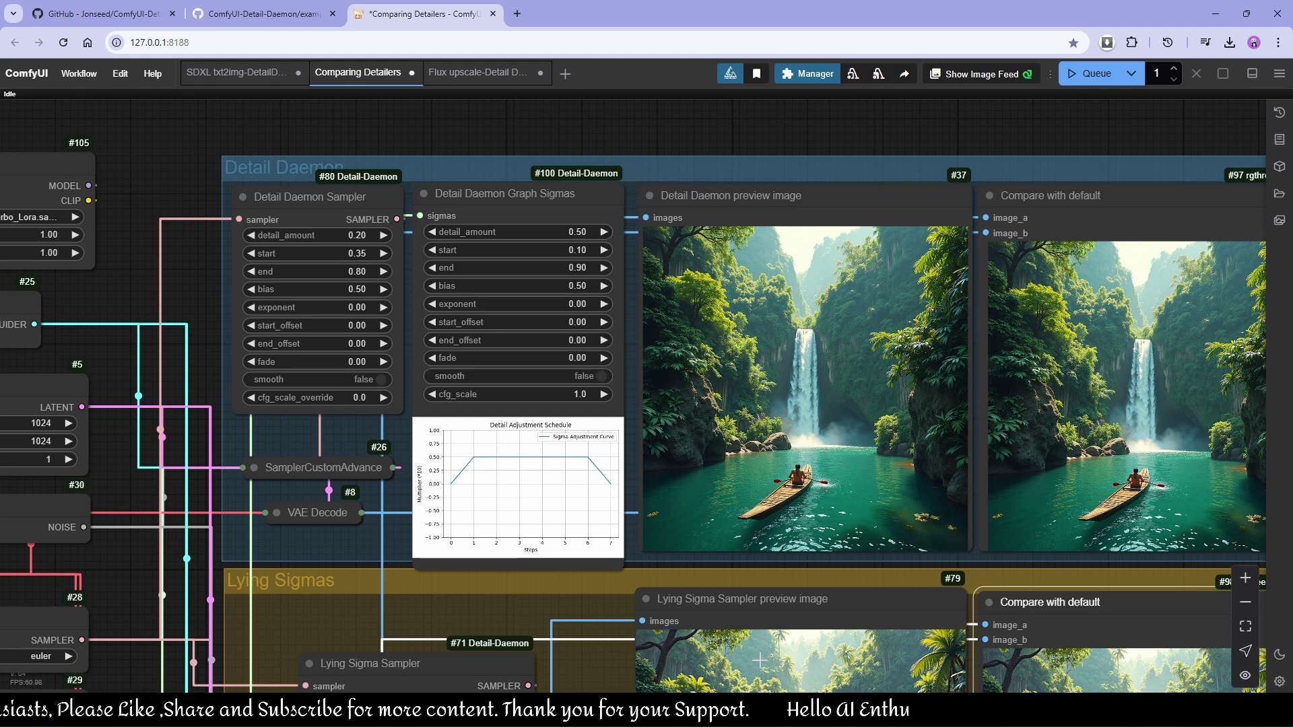
scroll(759, 661, down, 5)
scroll(817, 438, right, 2)
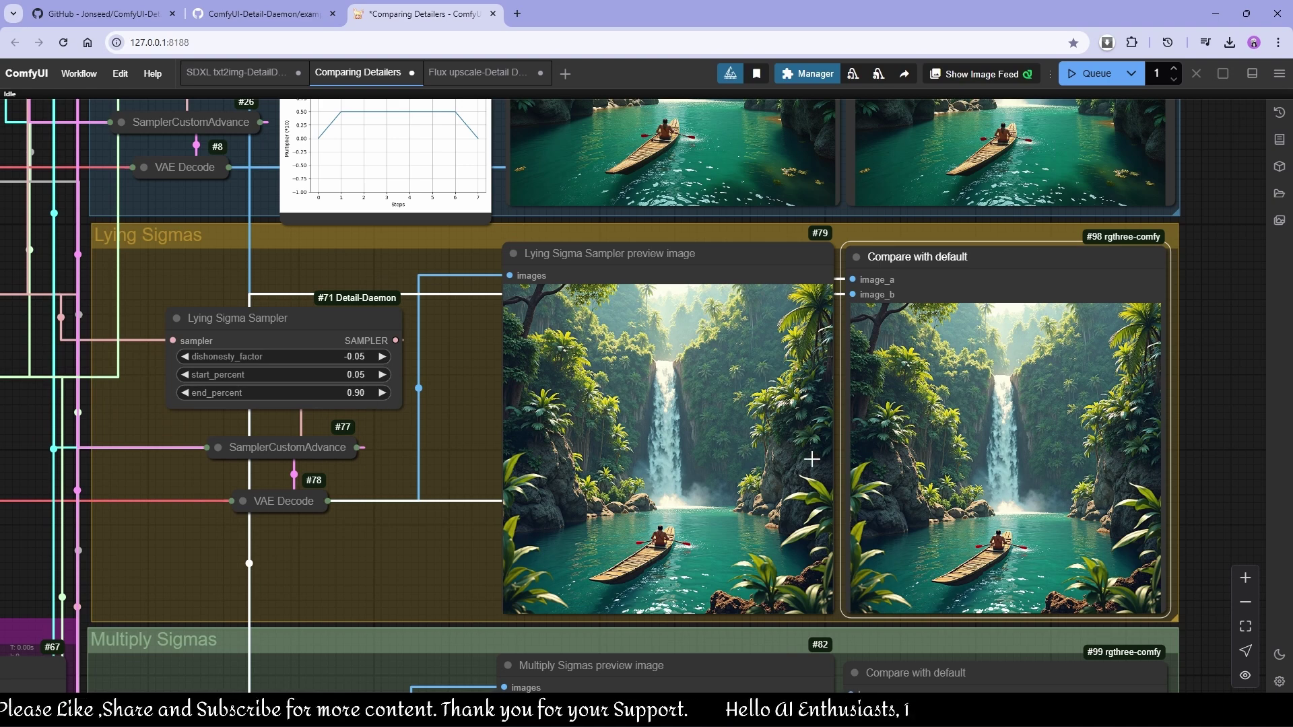
scroll(956, 431, down, 1)
scroll(956, 431, right, 2)
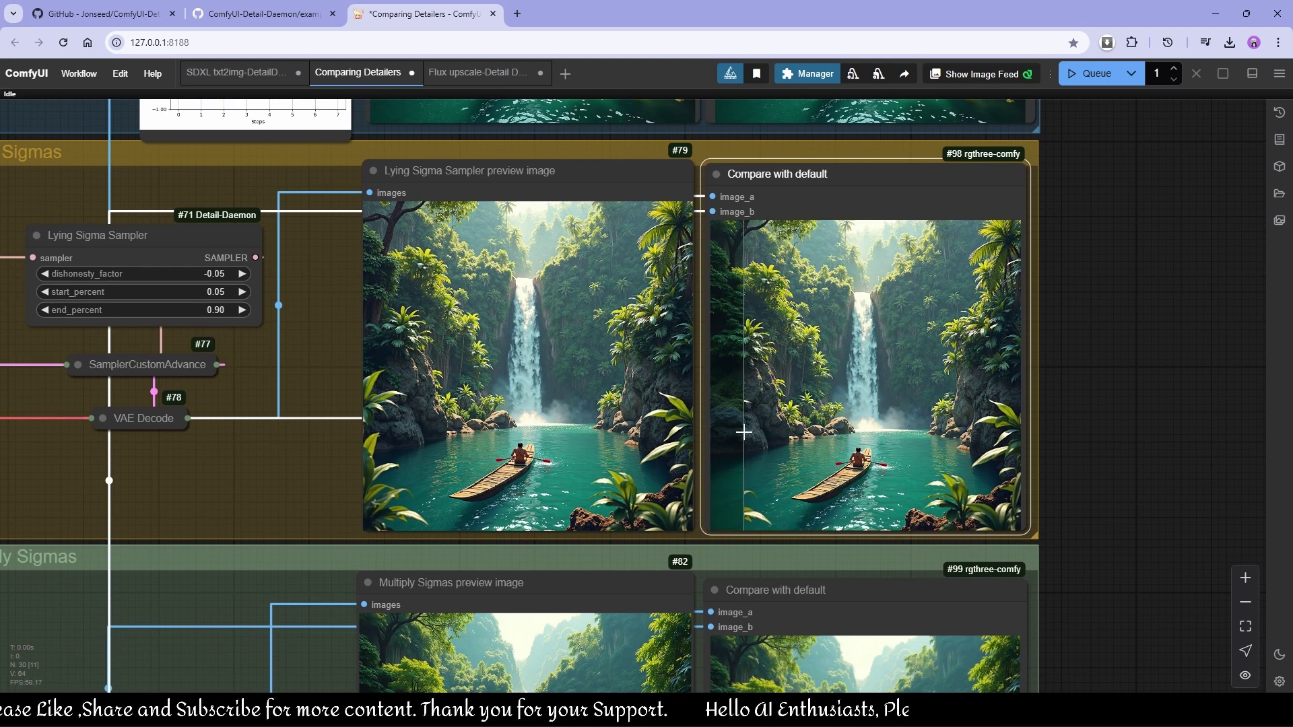
Compare the Multiply Sigmas waterfall image with the default output, checking the foliage, rocks and water up close
drag(774, 456, 811, 167)
drag(1006, 568, 909, 444)
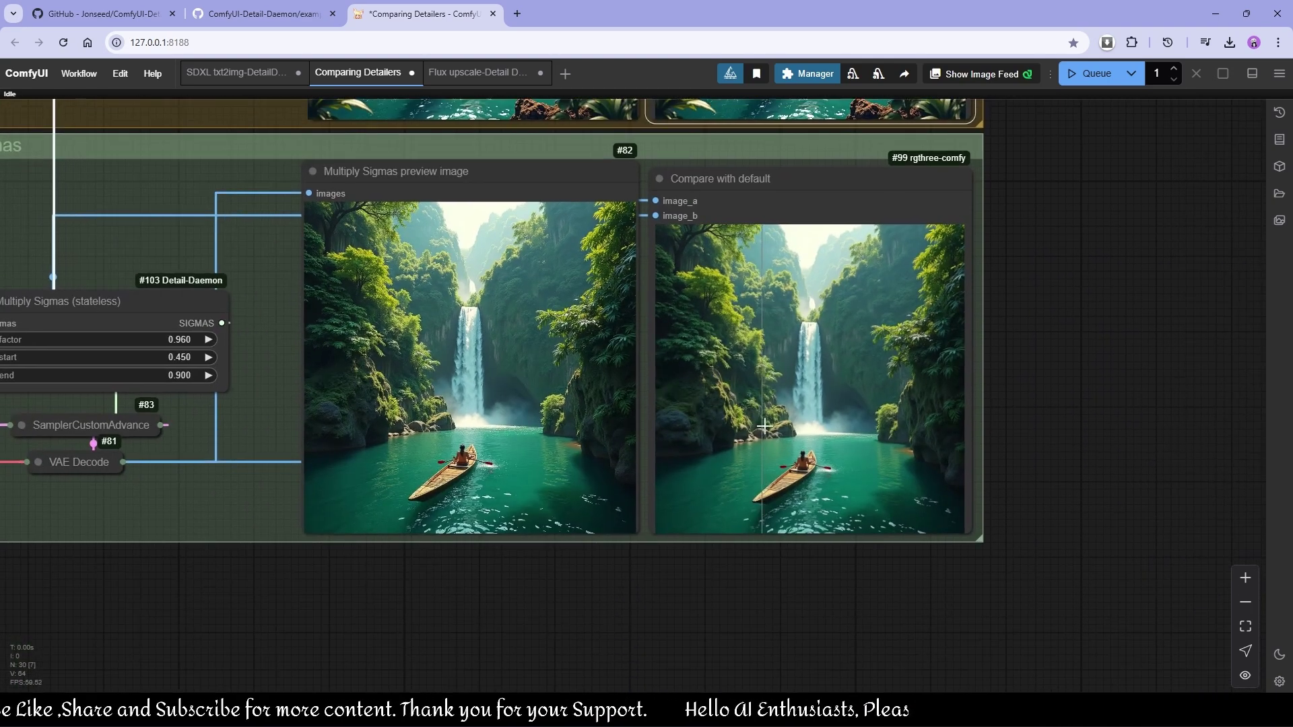
scroll(910, 446, up, 1)
scroll(937, 439, up, 8)
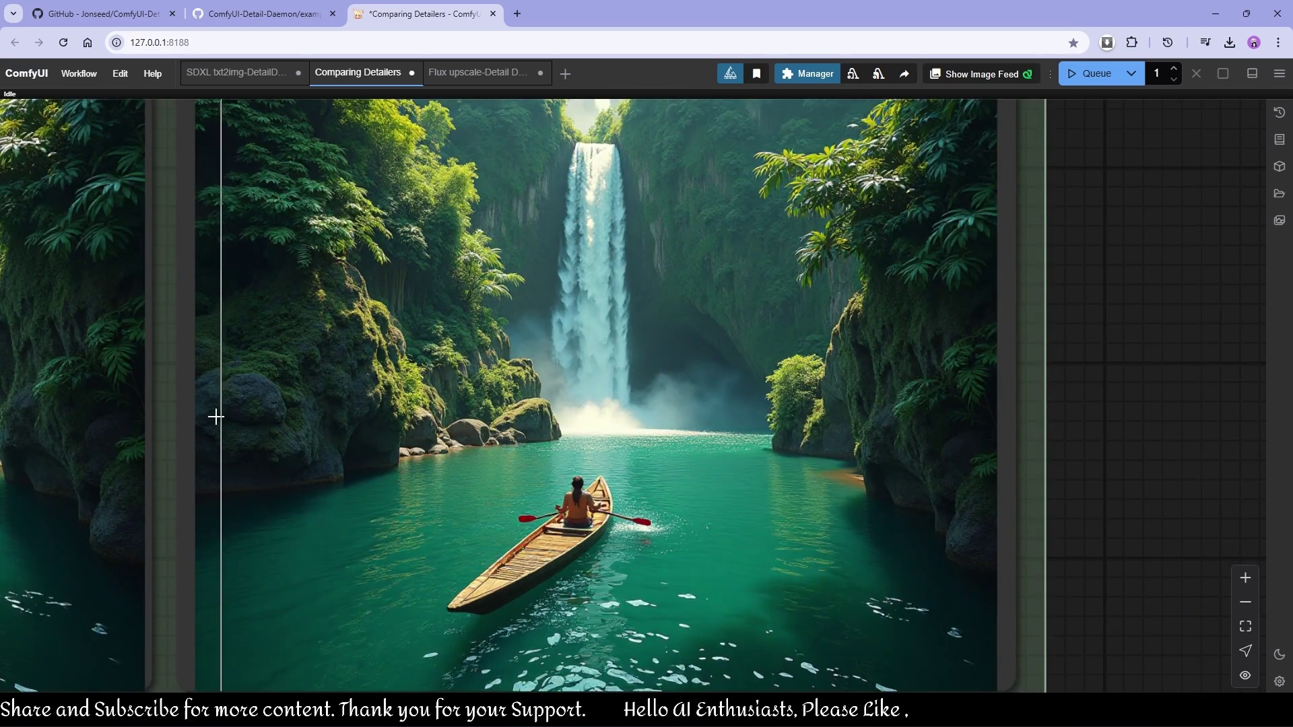
scroll(216, 417, up, 4)
scroll(242, 348, down, 5)
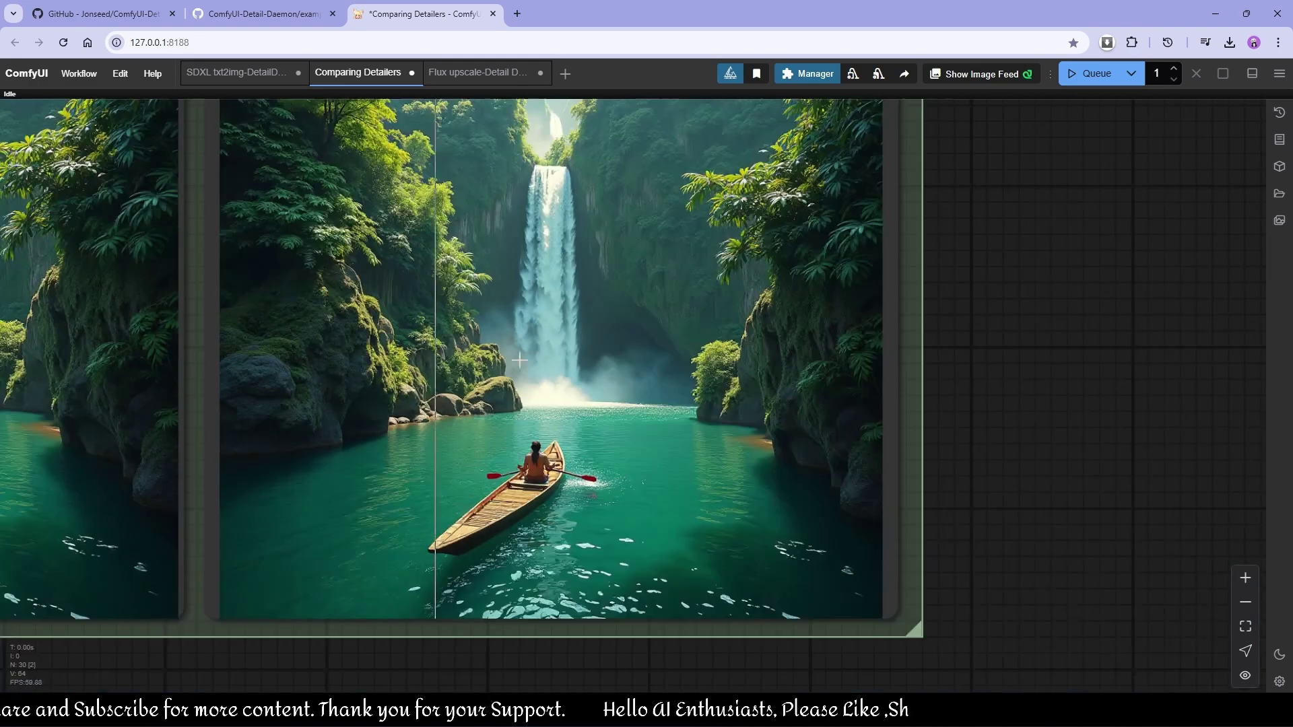
drag(706, 312, 739, 409)
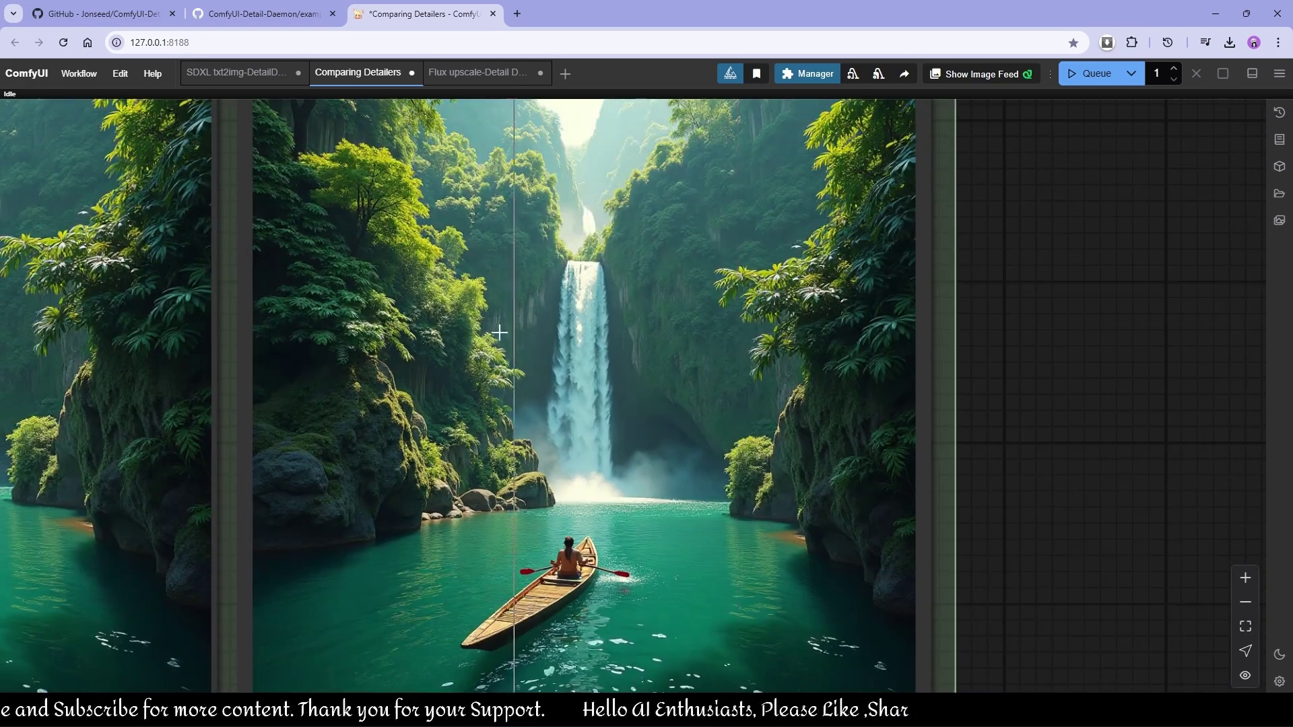
Set the Multiply Sigmas (stateless) node's start to 0.100 and end to 0.950
scroll(390, 353, down, 4)
drag(390, 353, 1137, 348)
drag(431, 355, 574, 365)
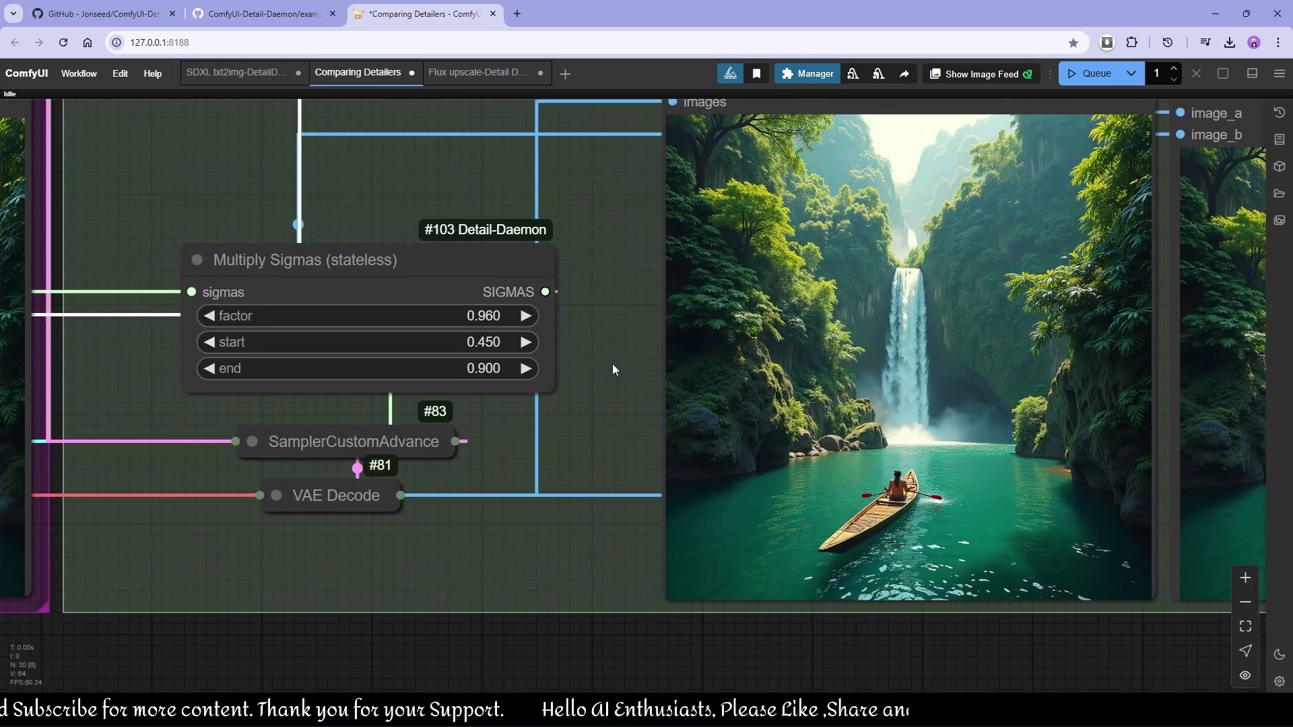
click(442, 348)
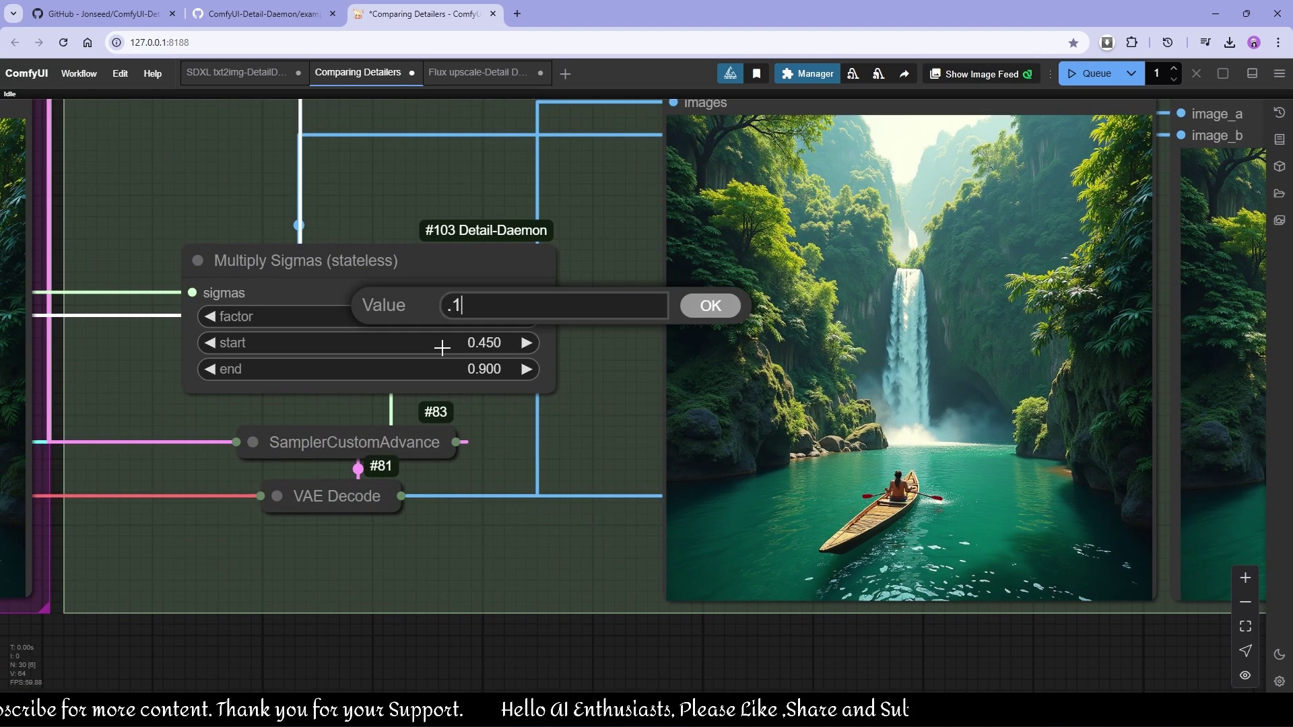
key(Return)
click(453, 370)
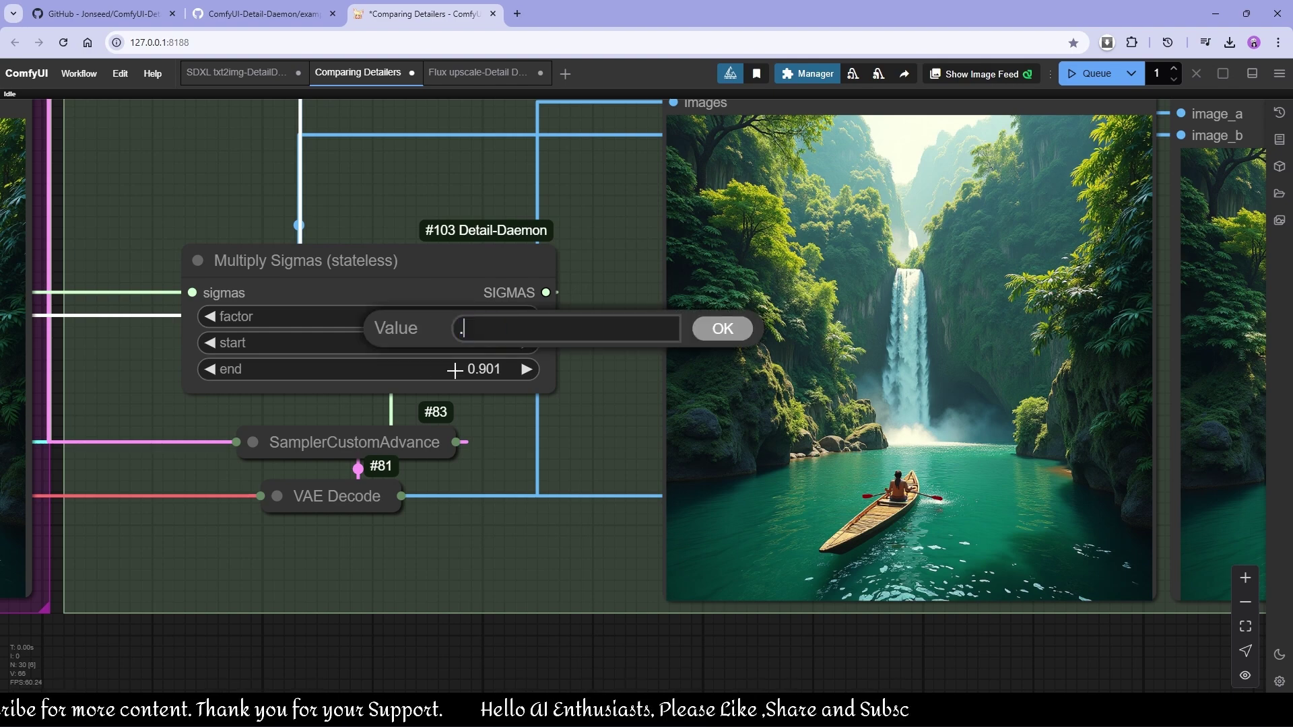
key(Return)
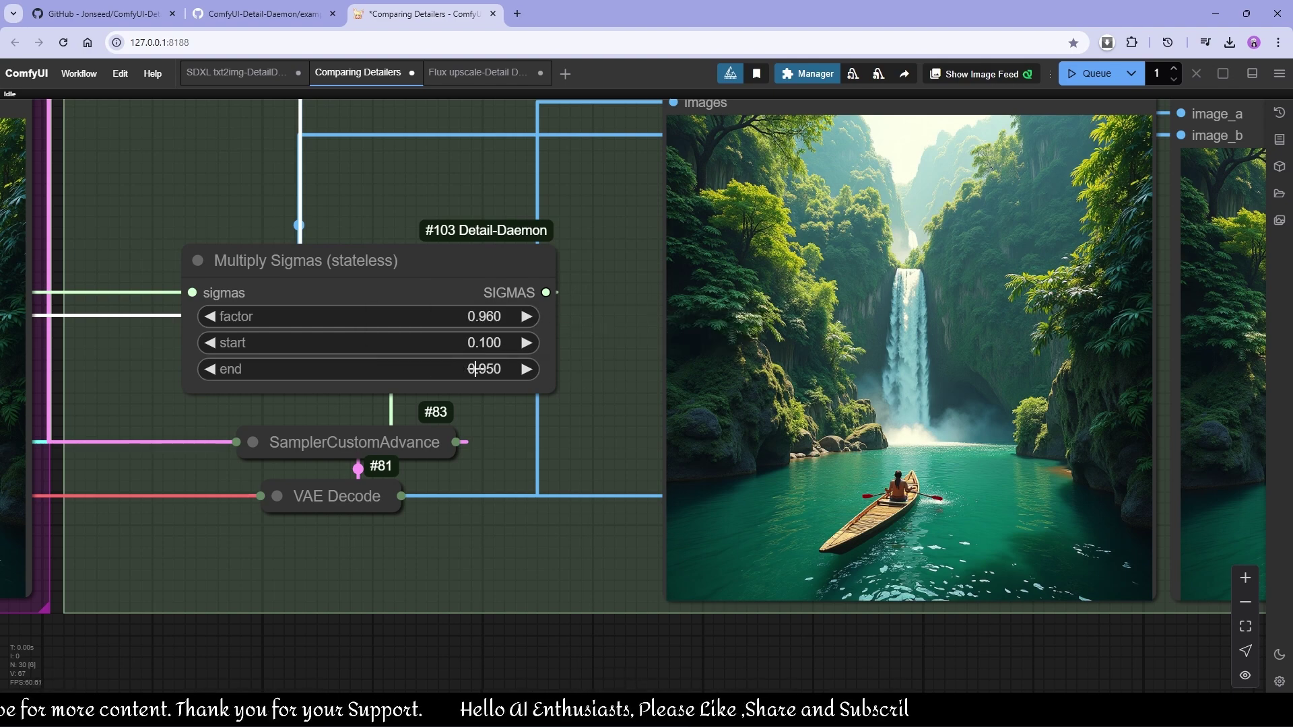
key(.)
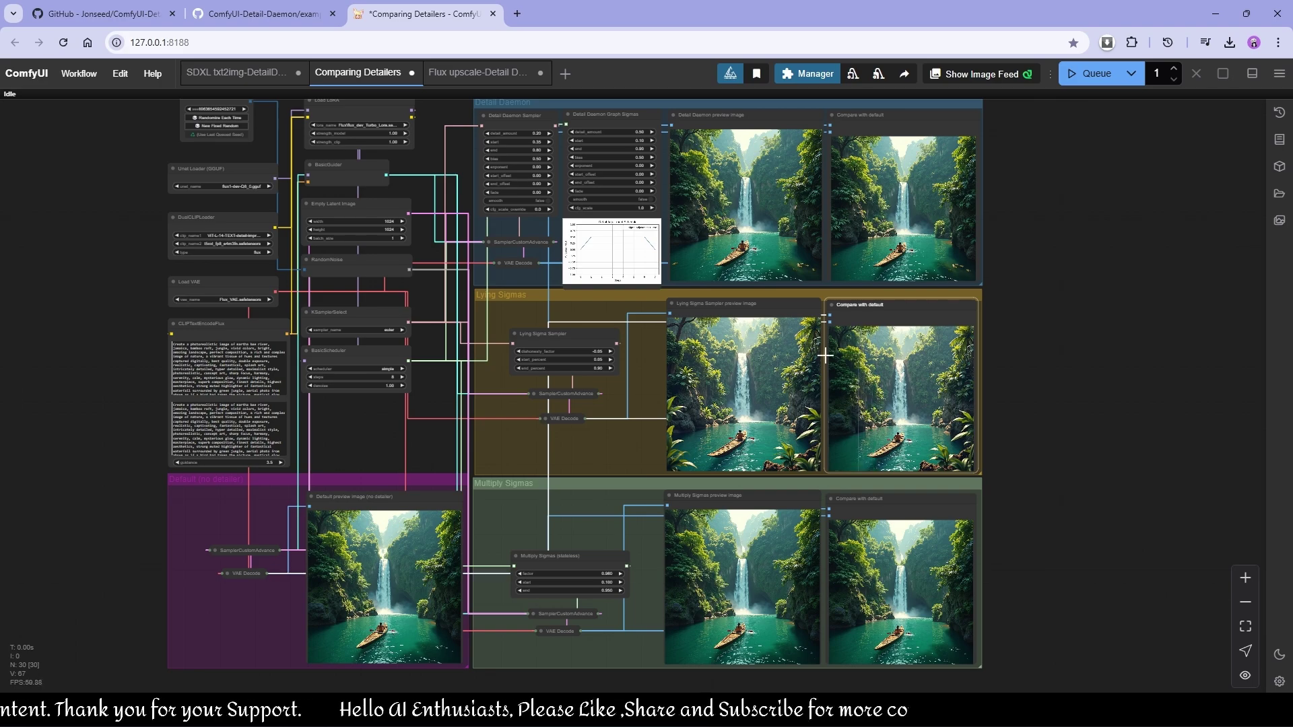
Look over the Detail Daemon and Lying Sigmas settings and waterfall previews across the whole workflow
scroll(658, 335, up, 5)
drag(694, 418, 711, 510)
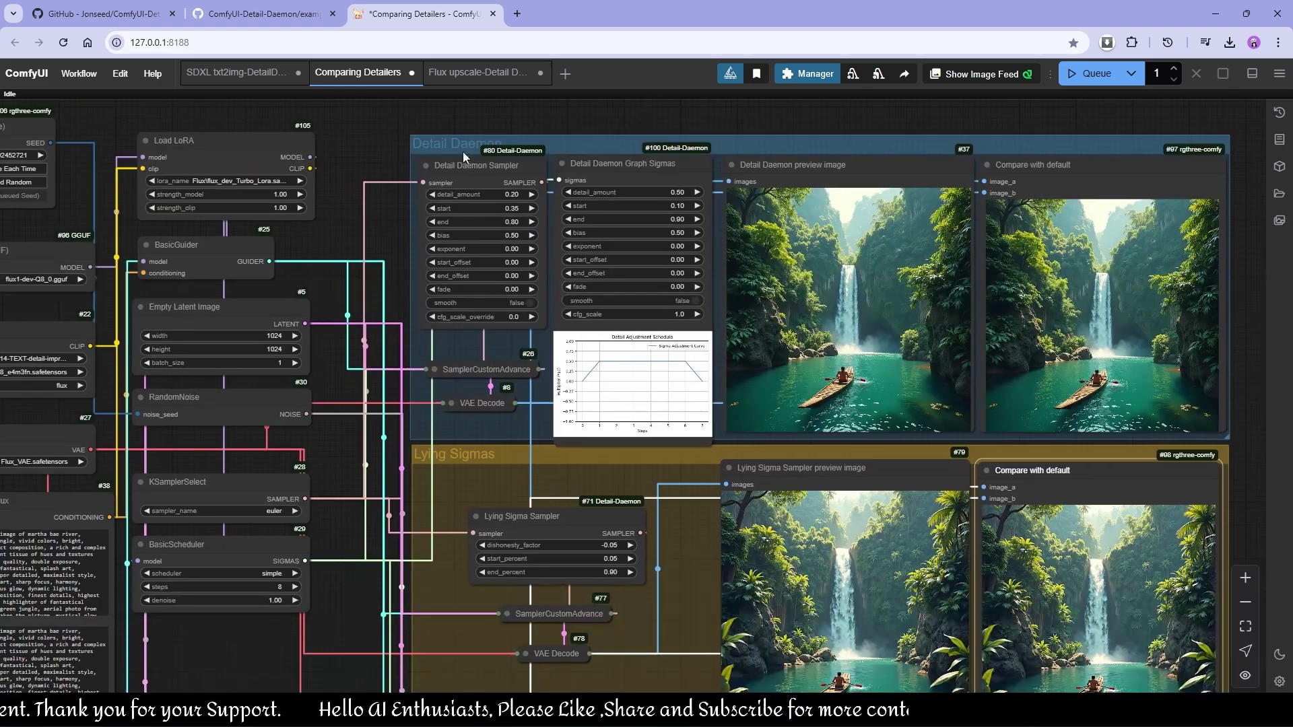
scroll(780, 331, down, 3)
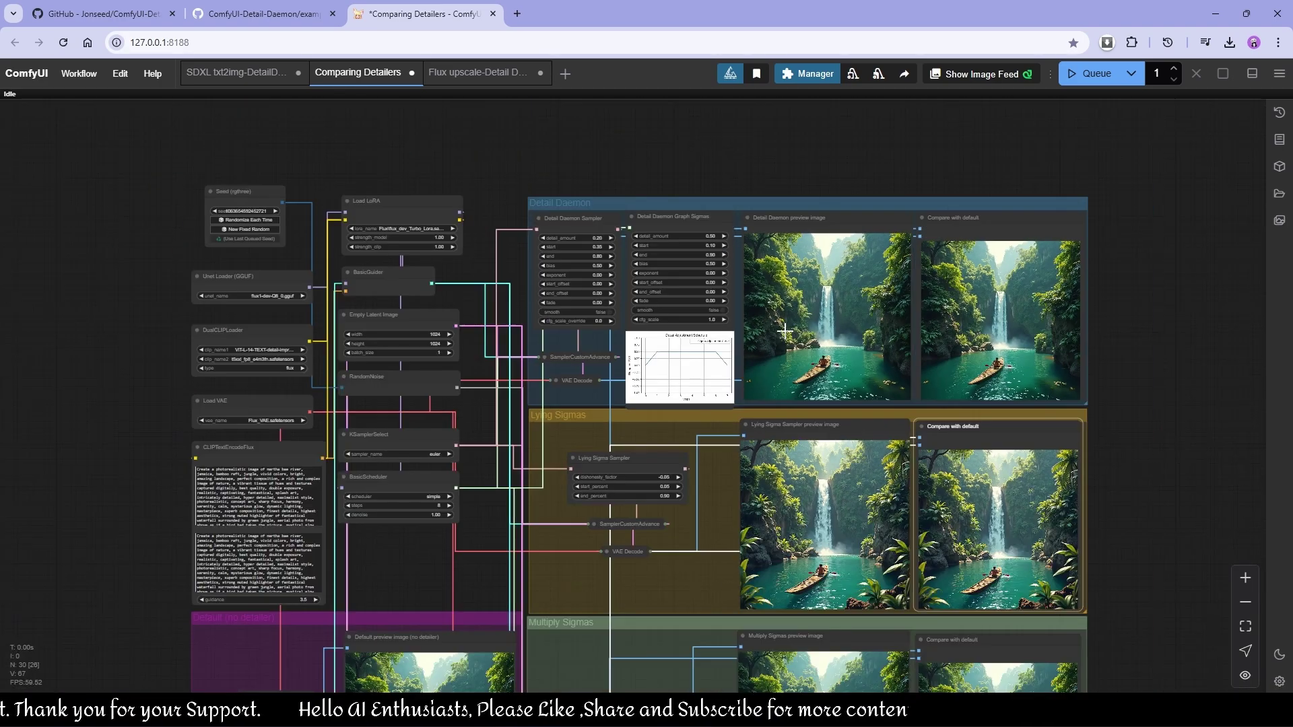
scroll(1001, 381, down, 2)
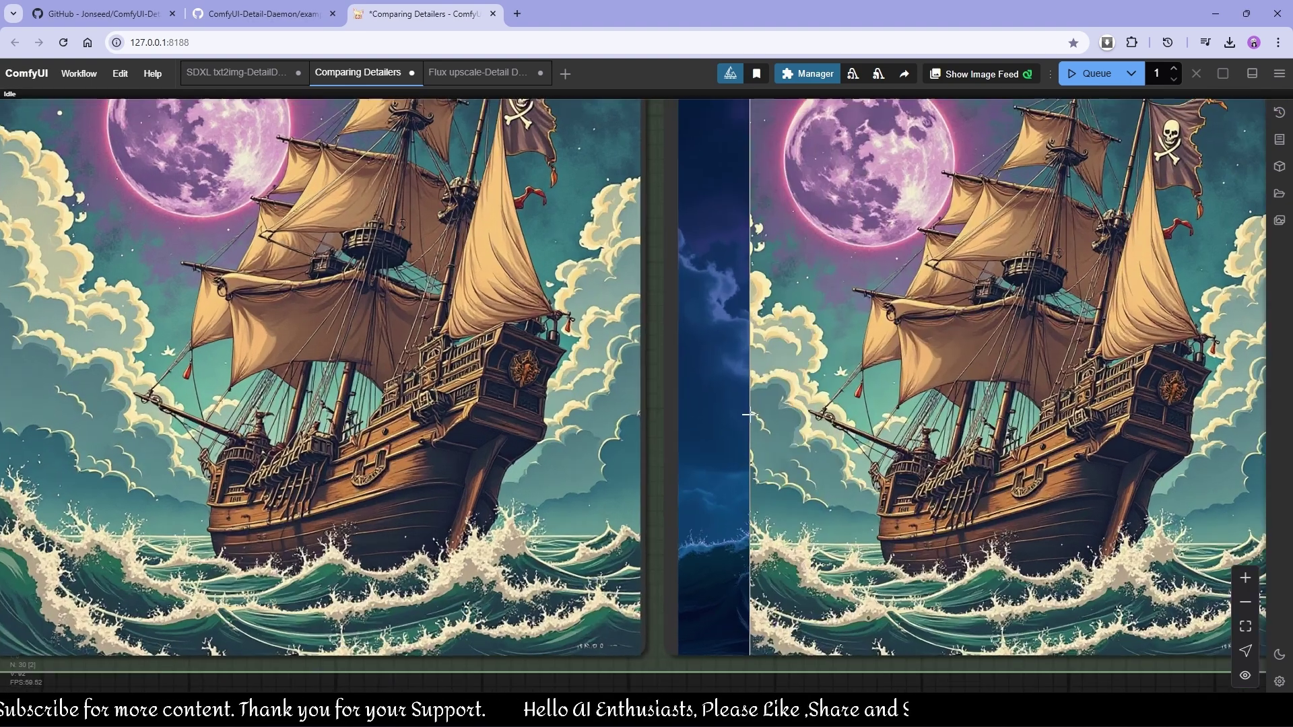
Inspect the Multiply Sigmas pirate ship image and the Multiply Sigmas (stateless) settings used for it
scroll(748, 414, up, 1)
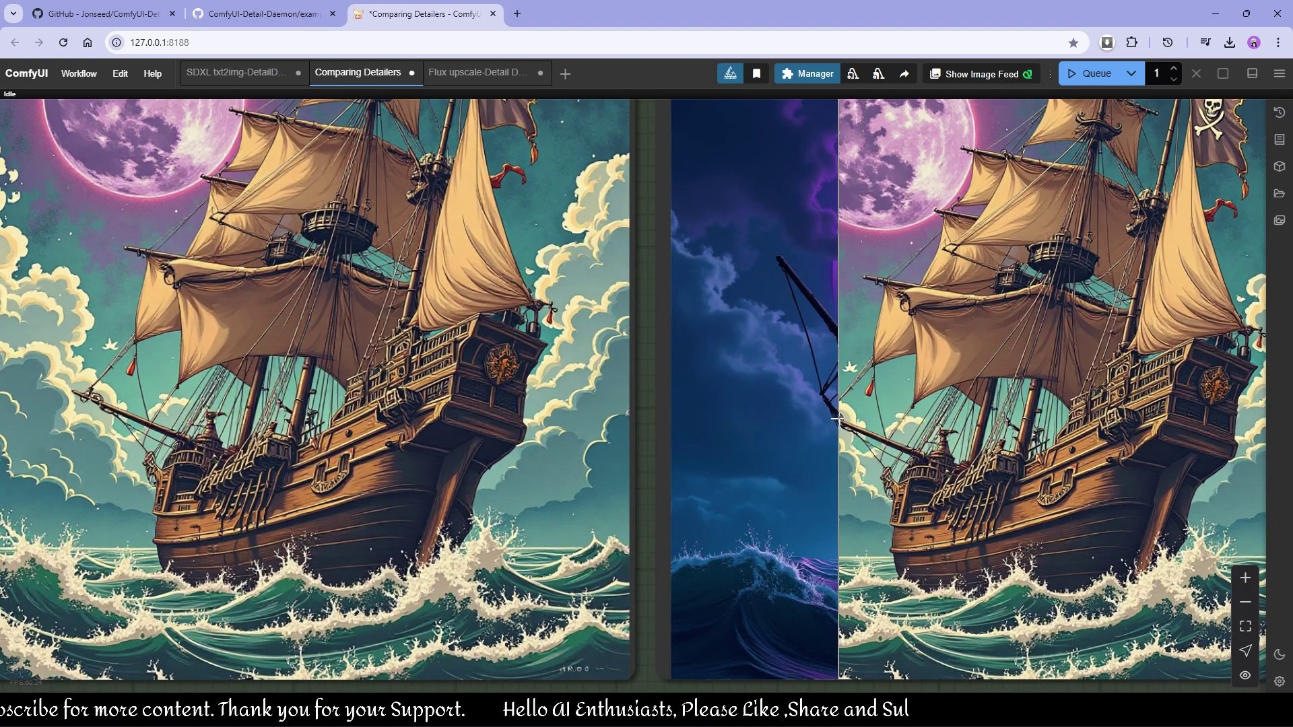
scroll(722, 397, down, 5)
drag(722, 396, 934, 428)
scroll(935, 428, down, 1)
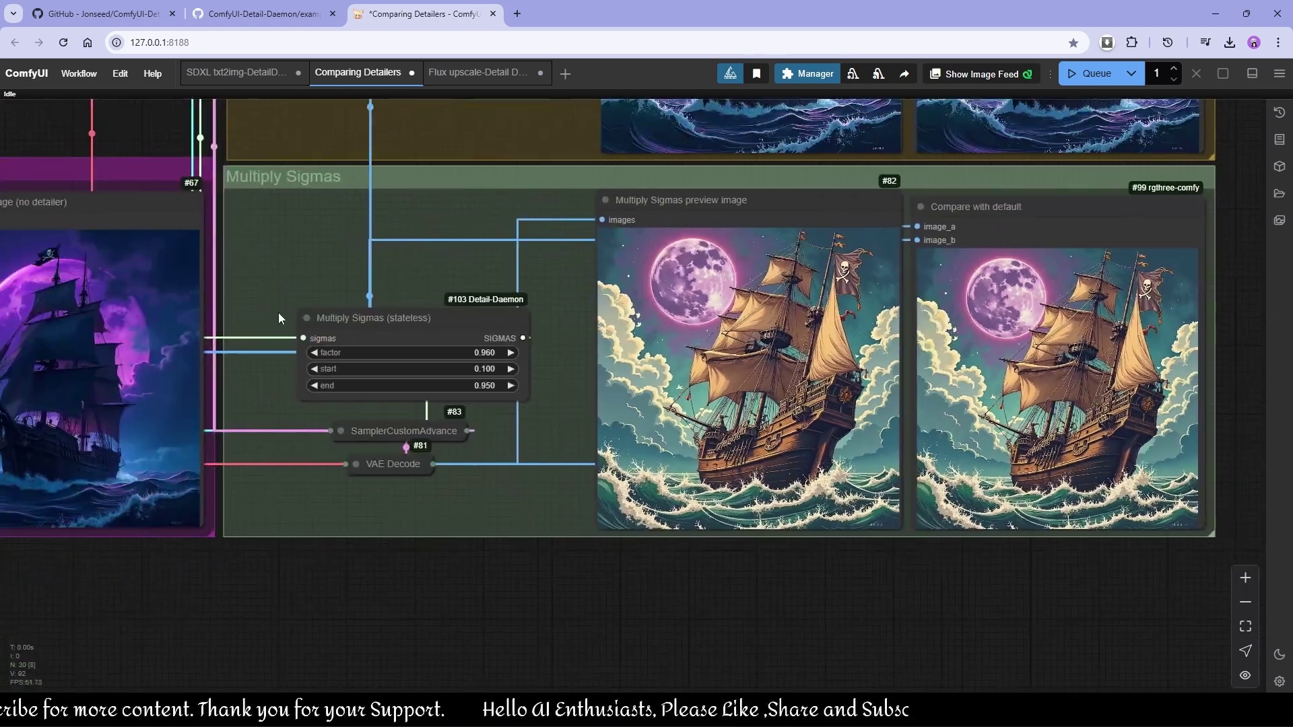
scroll(355, 330, up, 4)
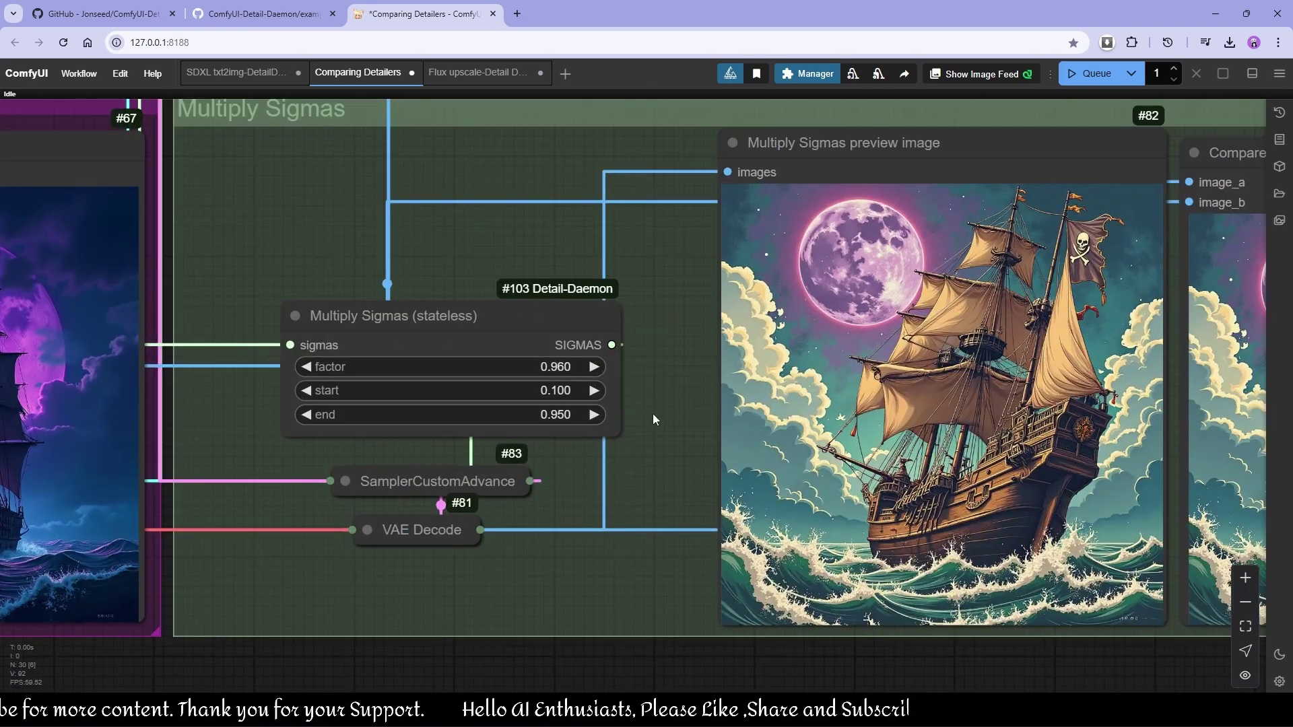
Compare the Multiply Sigmas pirate ship with the default output up close, examining the moon, sails and hull
drag(932, 439, 347, 408)
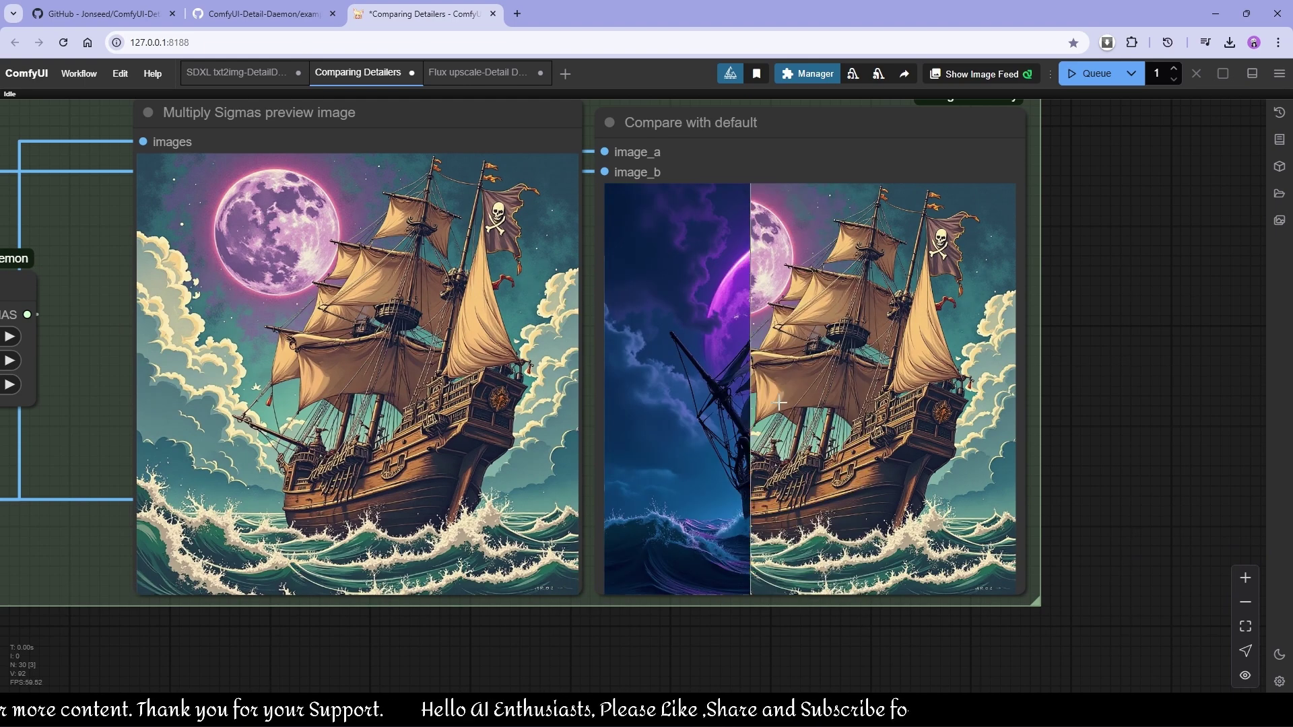
scroll(890, 402, up, 3)
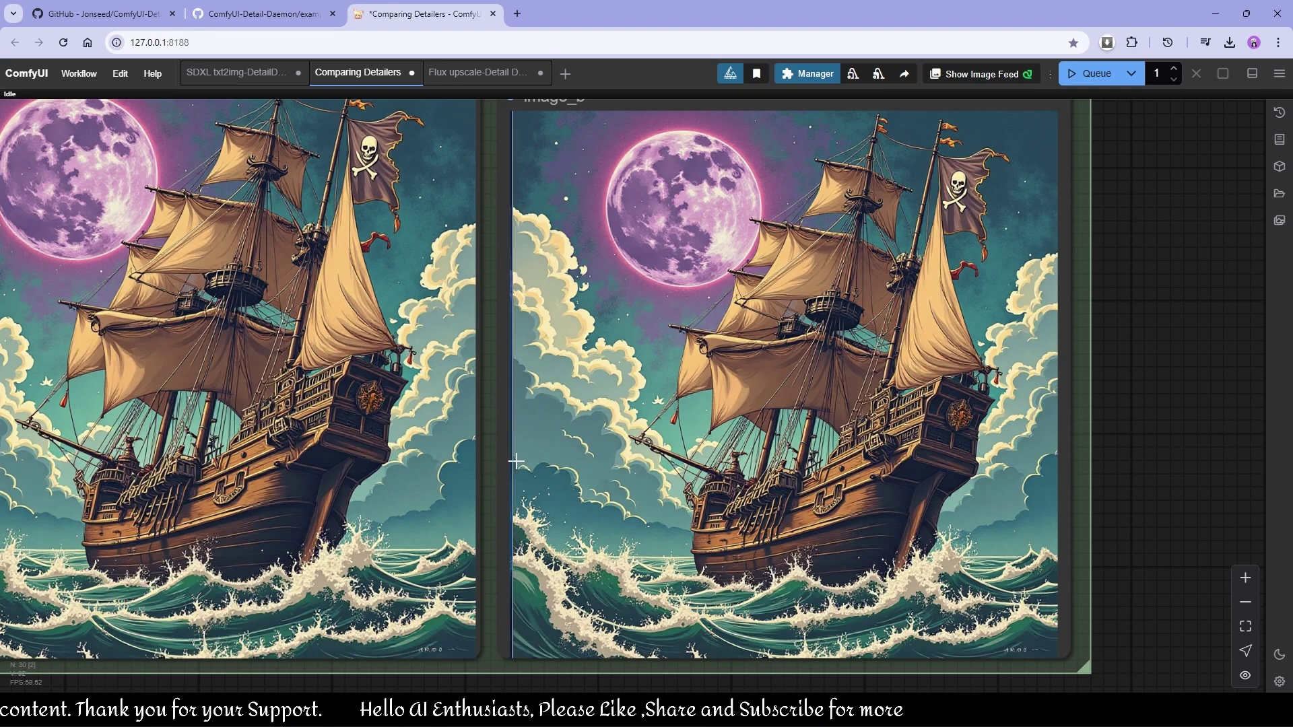
scroll(515, 462, up, 5)
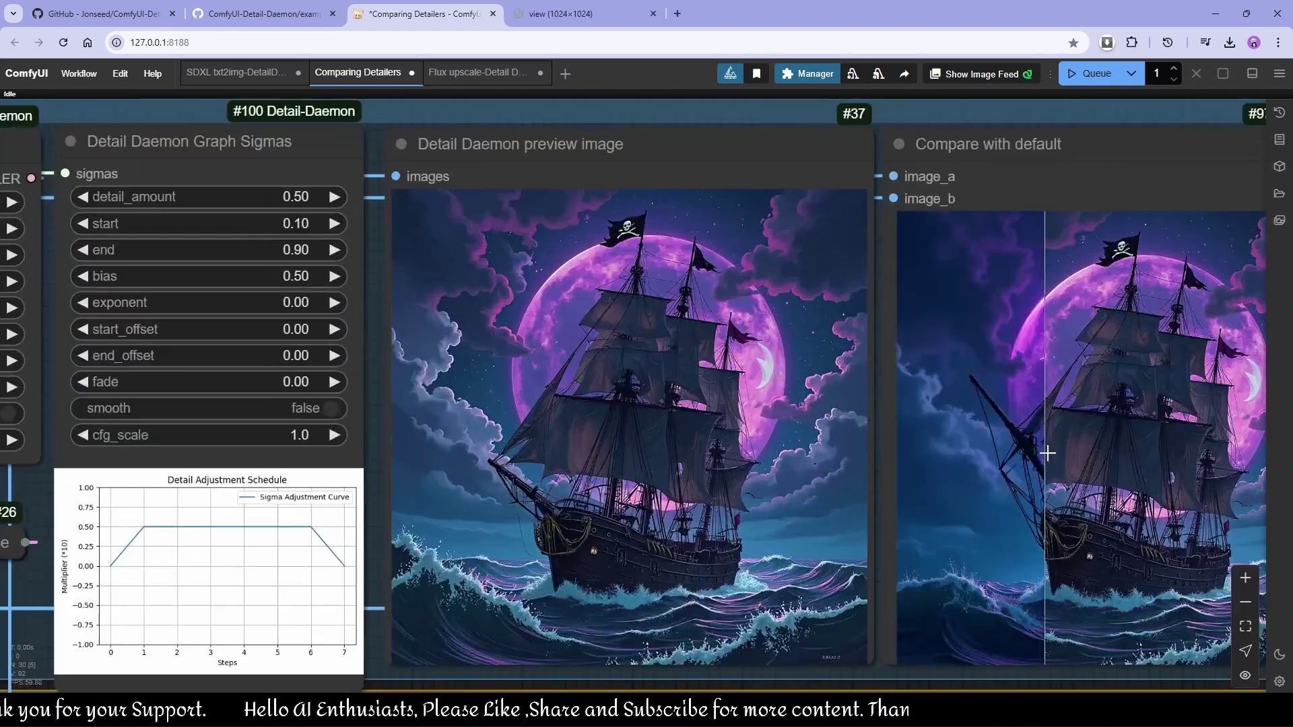
Compare the Detail Daemon pirate ship with the default output and review the Detail Daemon Sampler settings used
scroll(679, 378, up, 3)
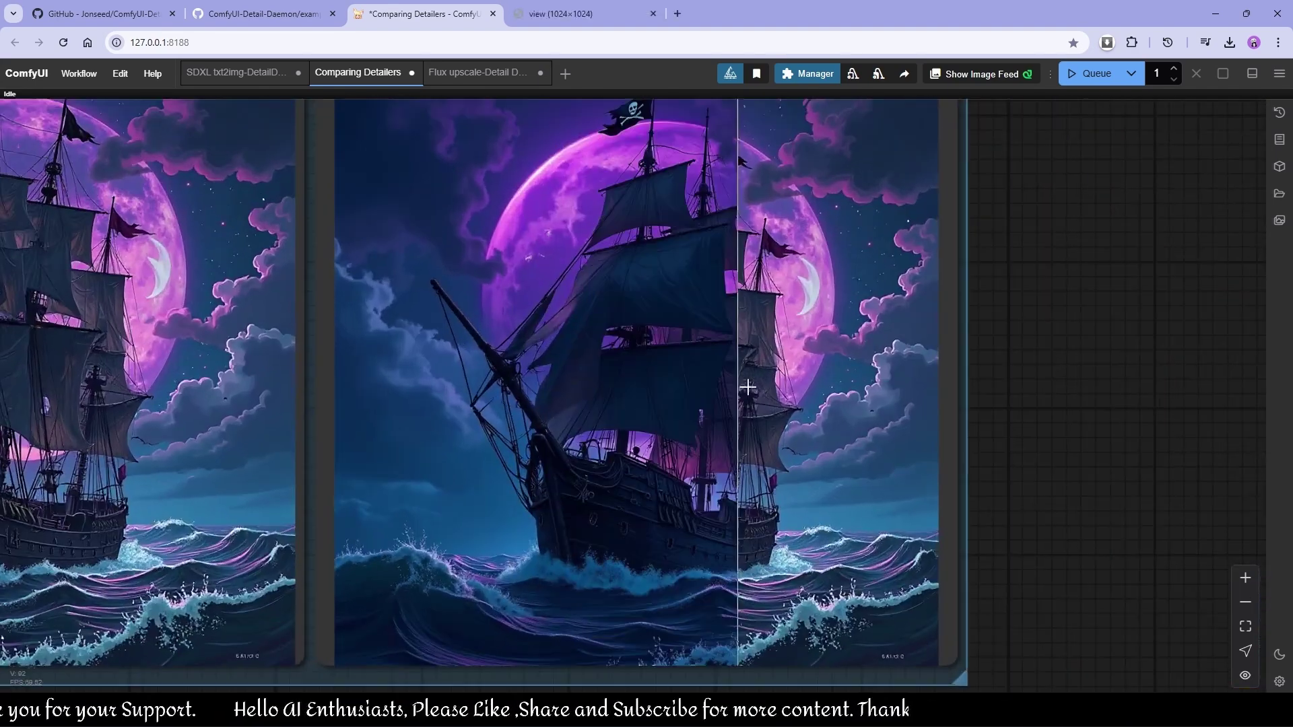
drag(397, 390, 801, 444)
scroll(774, 441, down, 4)
drag(424, 431, 797, 486)
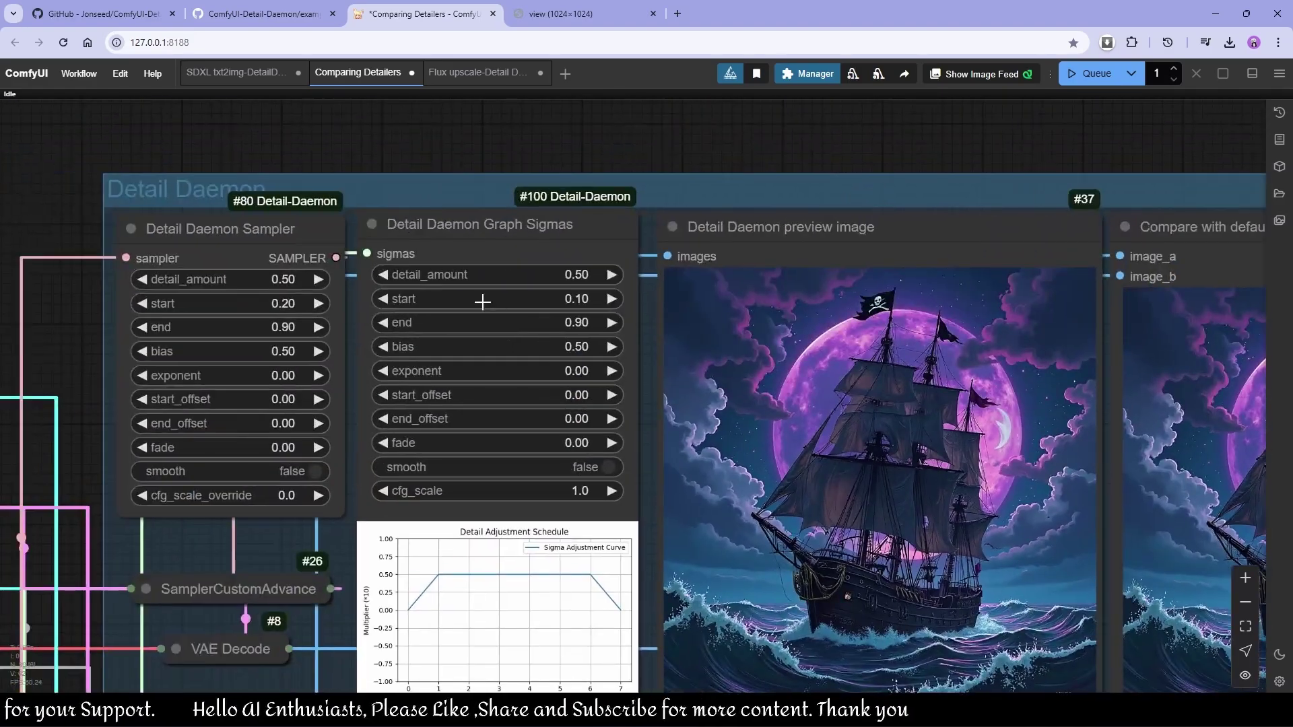
Examine the flags, moon, sails and waves up close in the Detail Daemon versus default pirate ship comparison
drag(878, 441, 238, 306)
scroll(606, 378, up, 4)
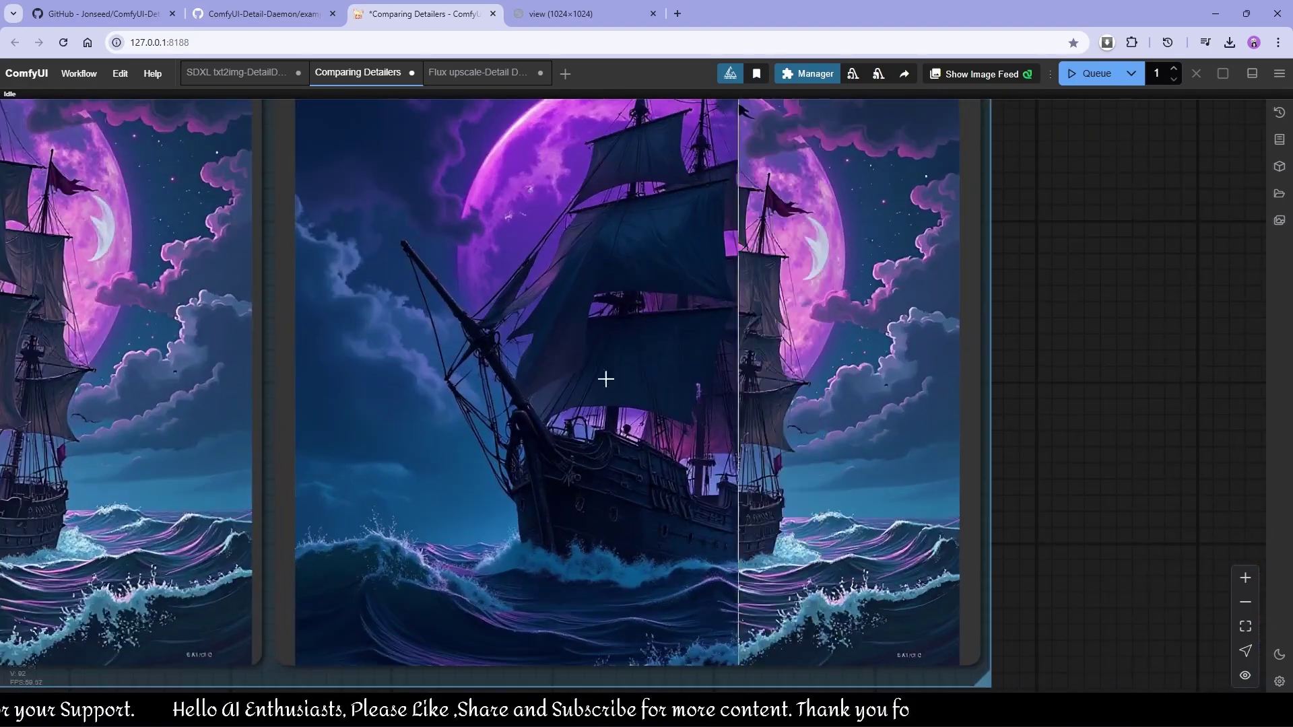
scroll(296, 364, up, 6)
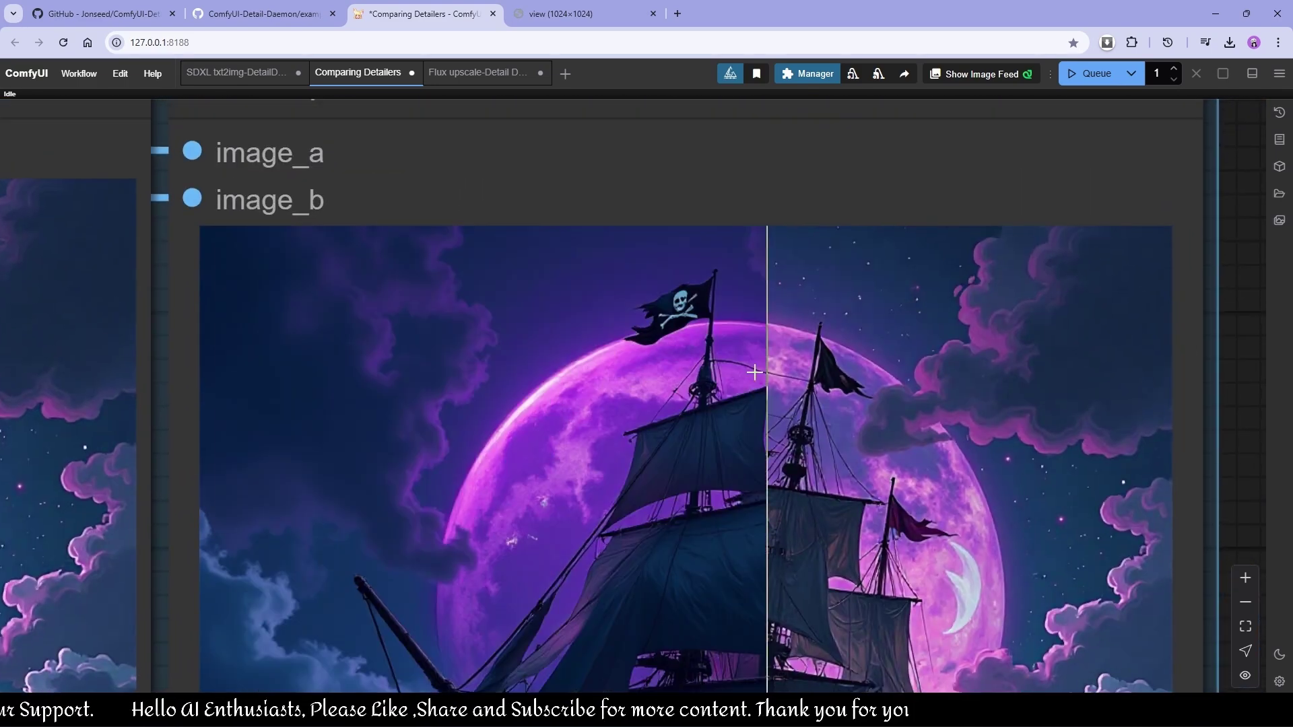
drag(222, 562, 320, 372)
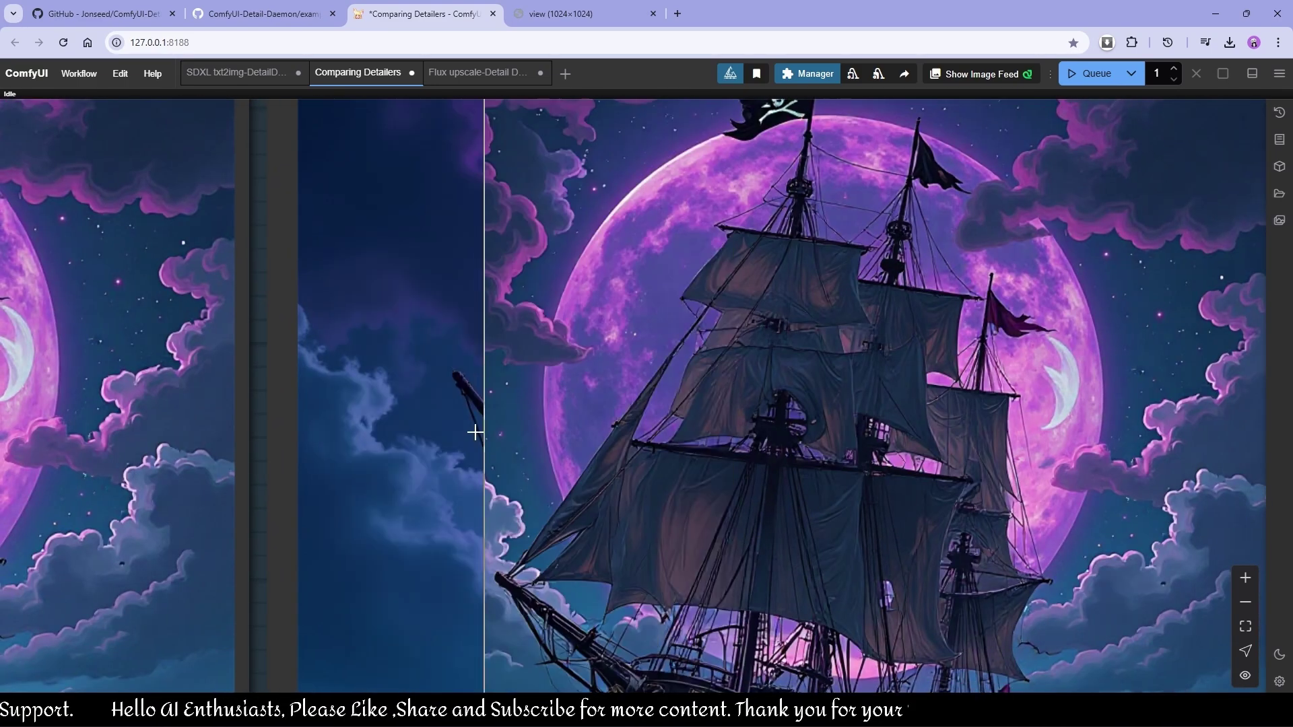
drag(481, 433, 443, 210)
scroll(1125, 419, down, 6)
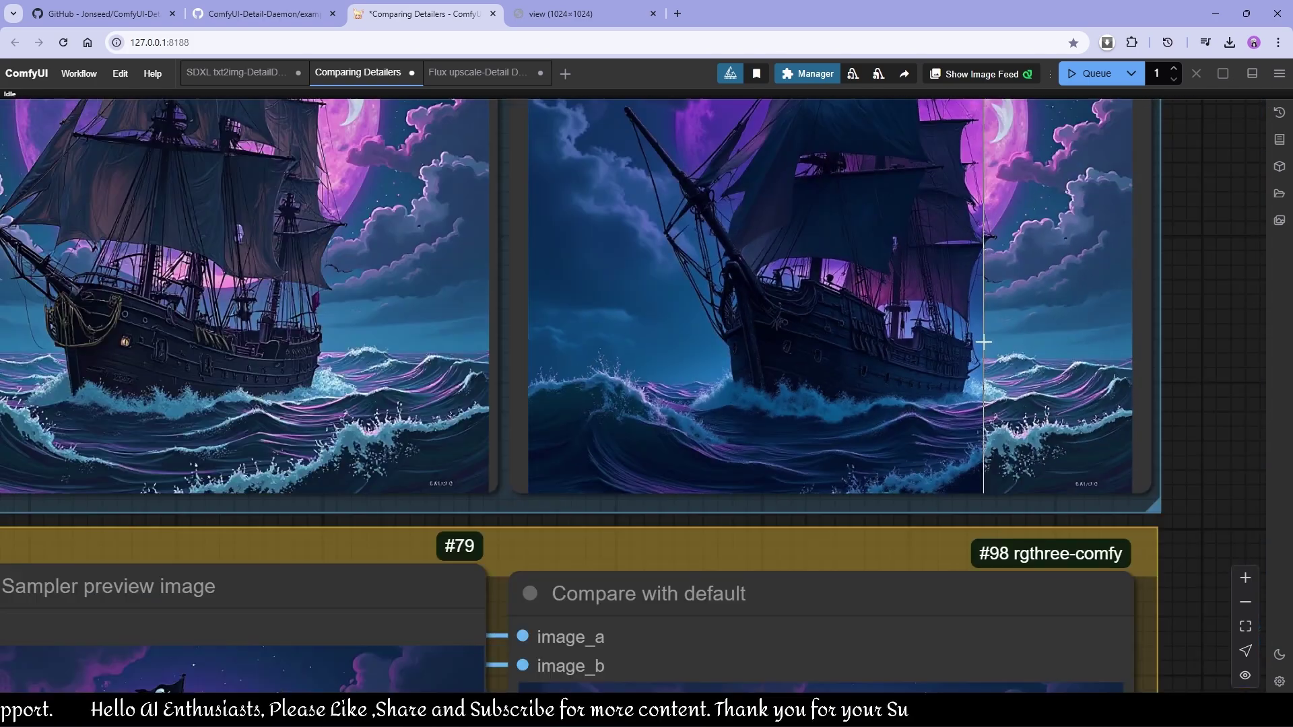
Compare the Lying Sigmas pirate ship with the default output up close, examining the distant ships, waves, clouds, moon and sails
scroll(942, 406, up, 6)
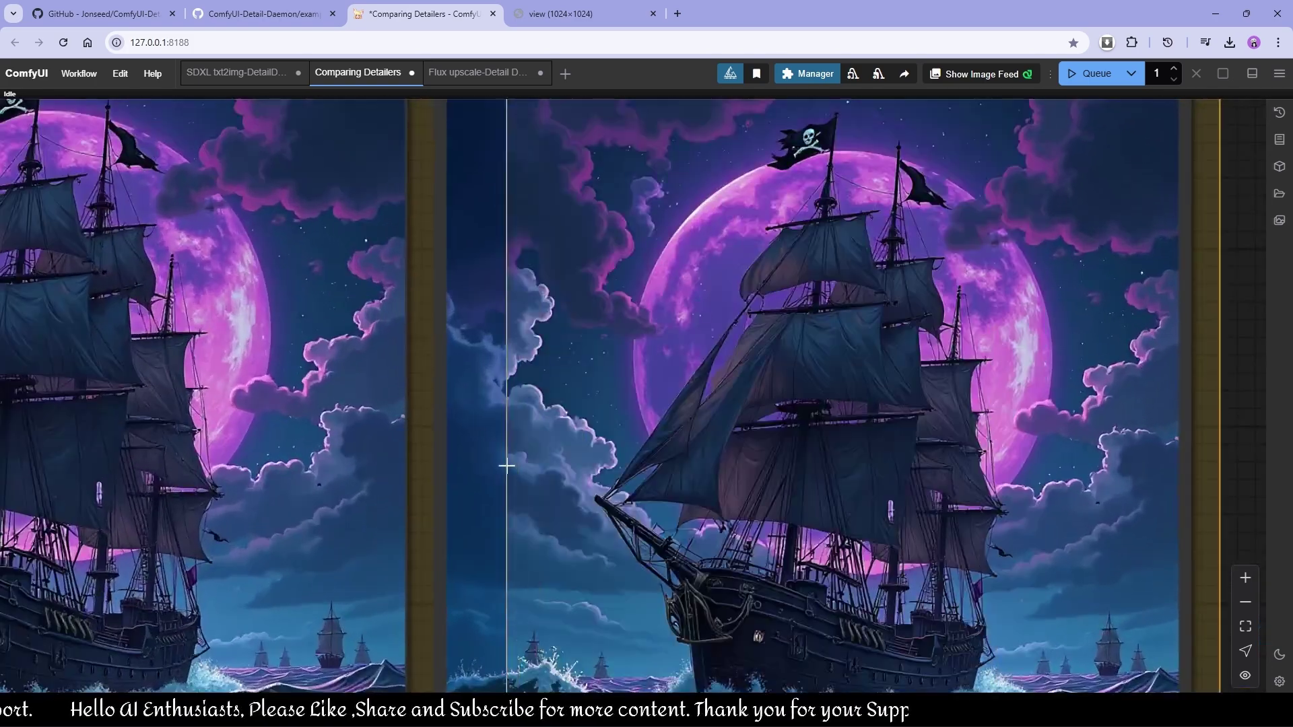
drag(425, 478, 495, 273)
scroll(559, 332, down, 4)
drag(331, 376, 247, 502)
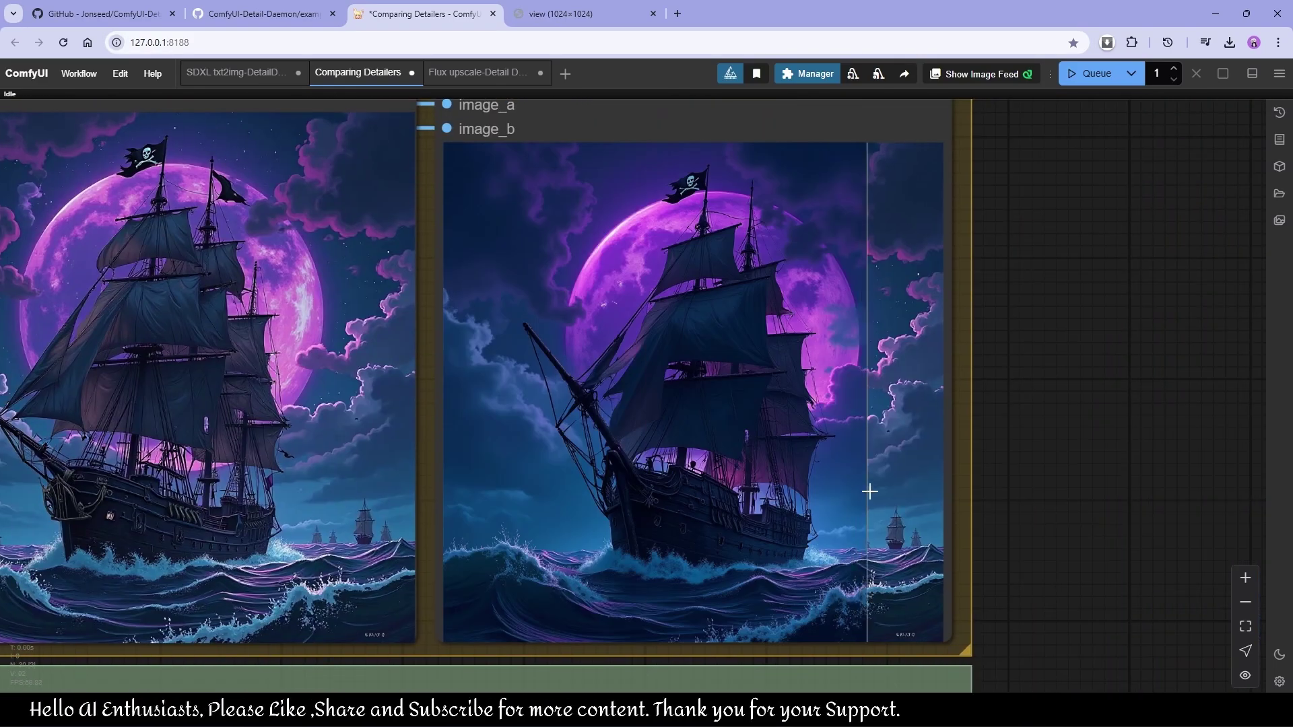
scroll(887, 497, up, 4)
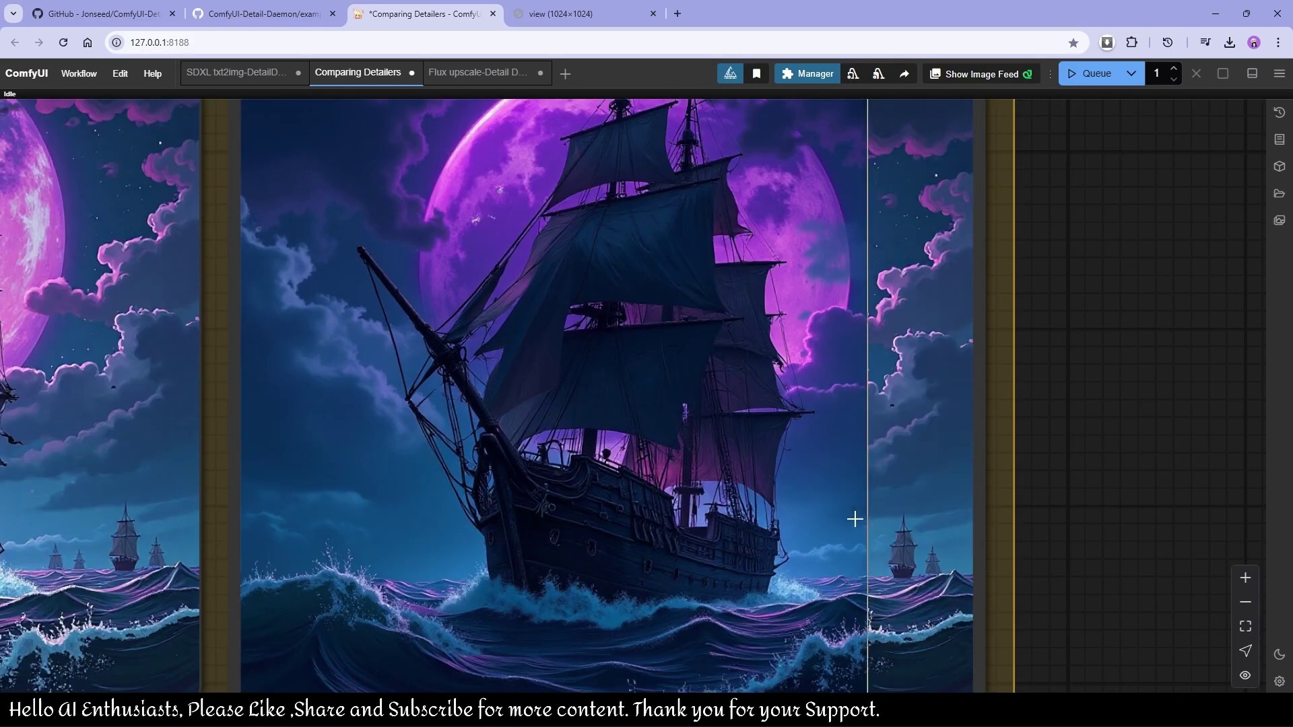
scroll(808, 532, up, 2)
scroll(818, 532, down, 2)
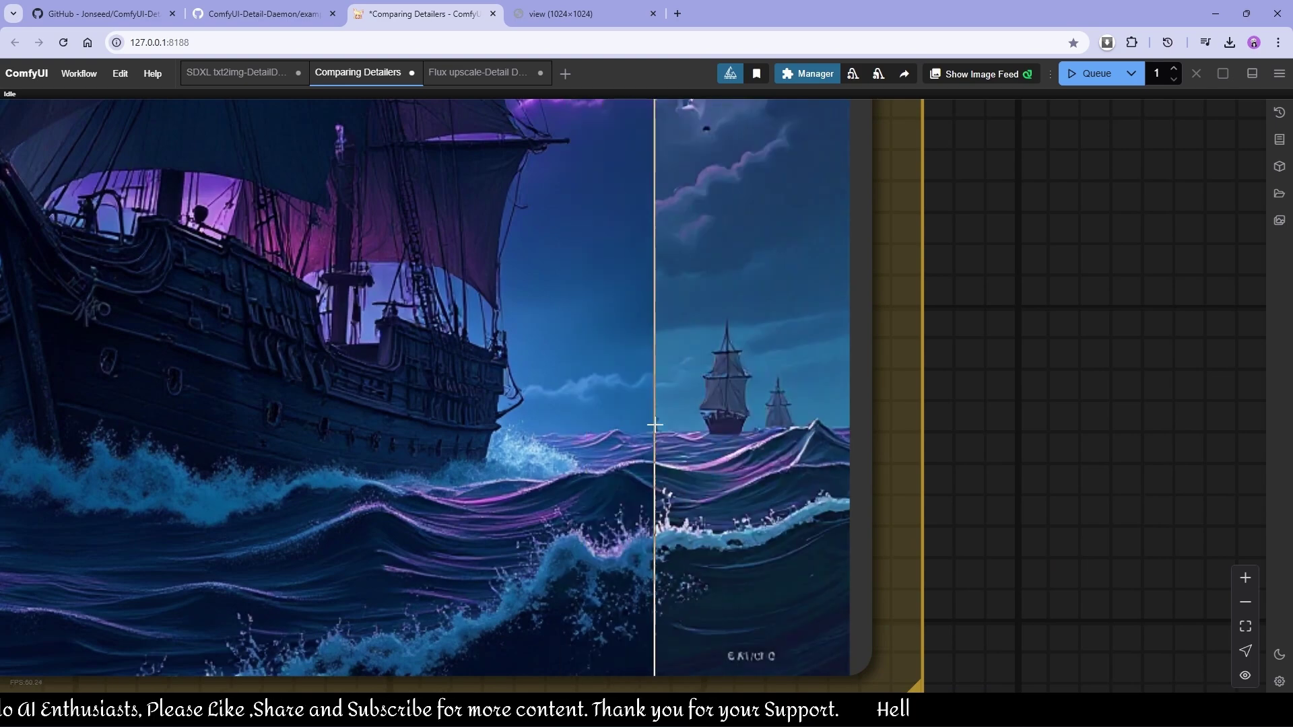
scroll(600, 451, down, 5)
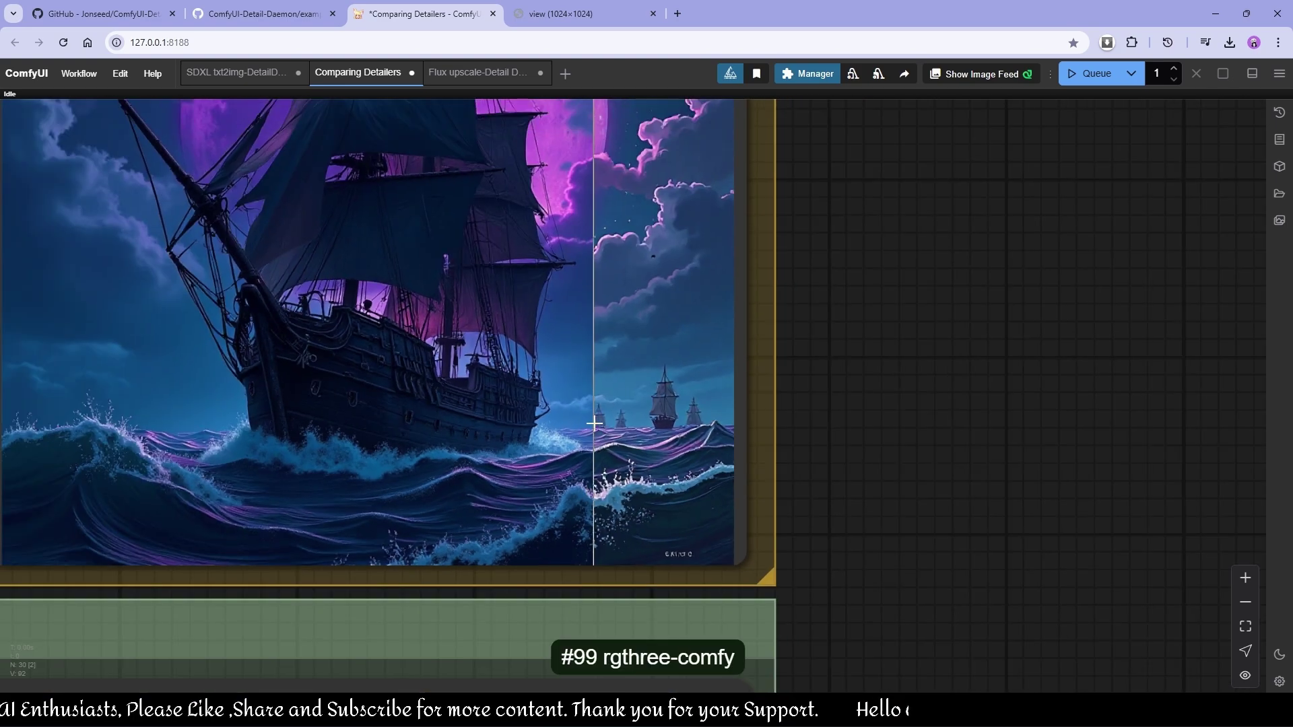
drag(612, 459, 610, 524)
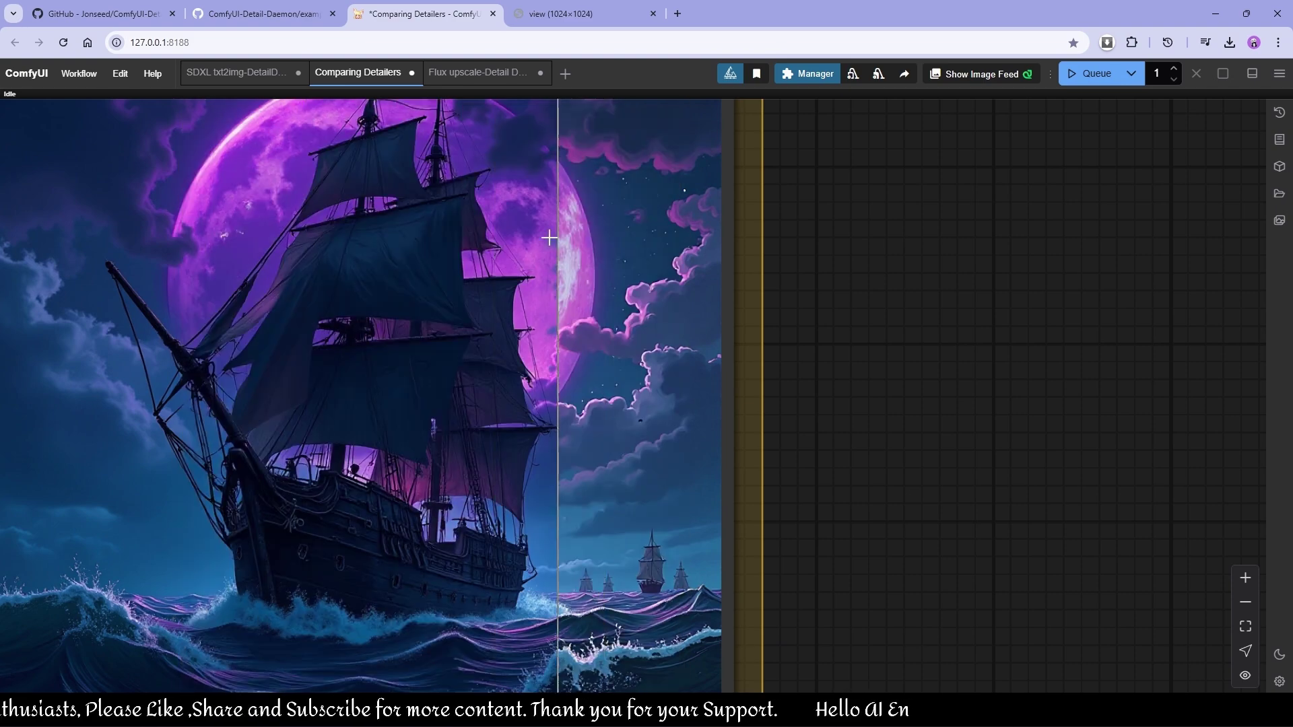
drag(336, 248, 470, 334)
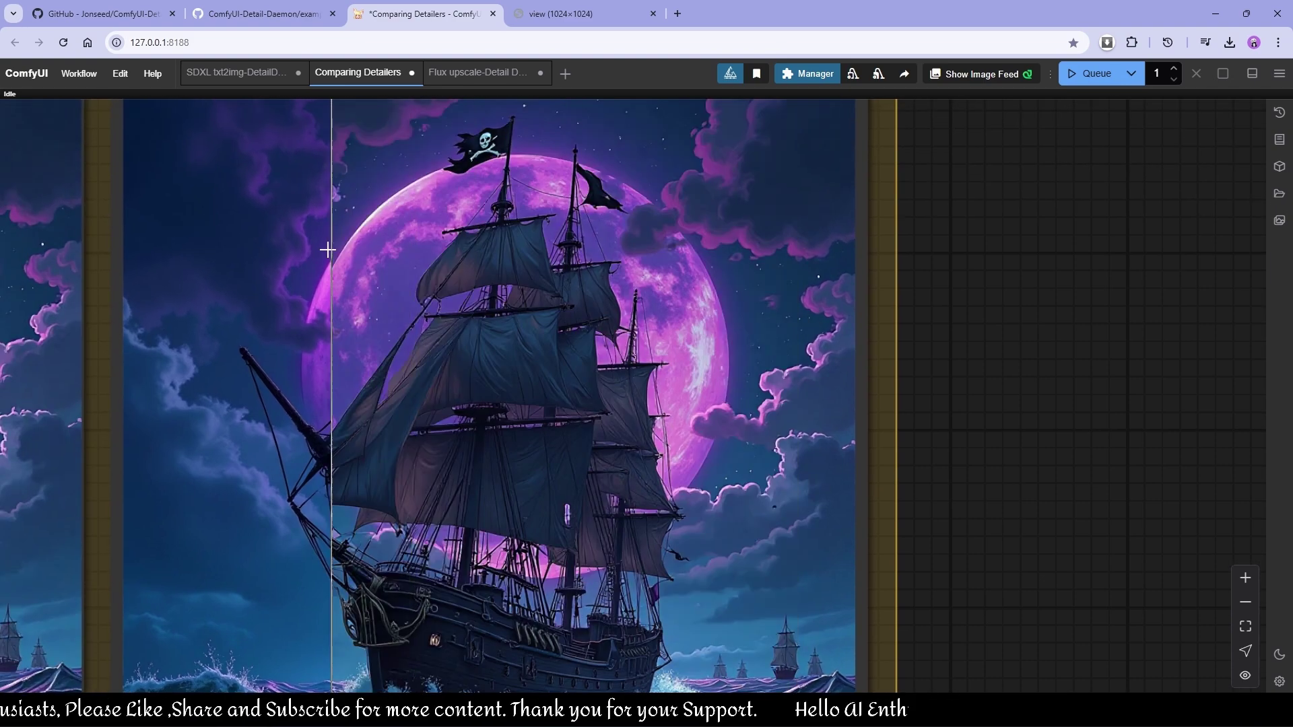